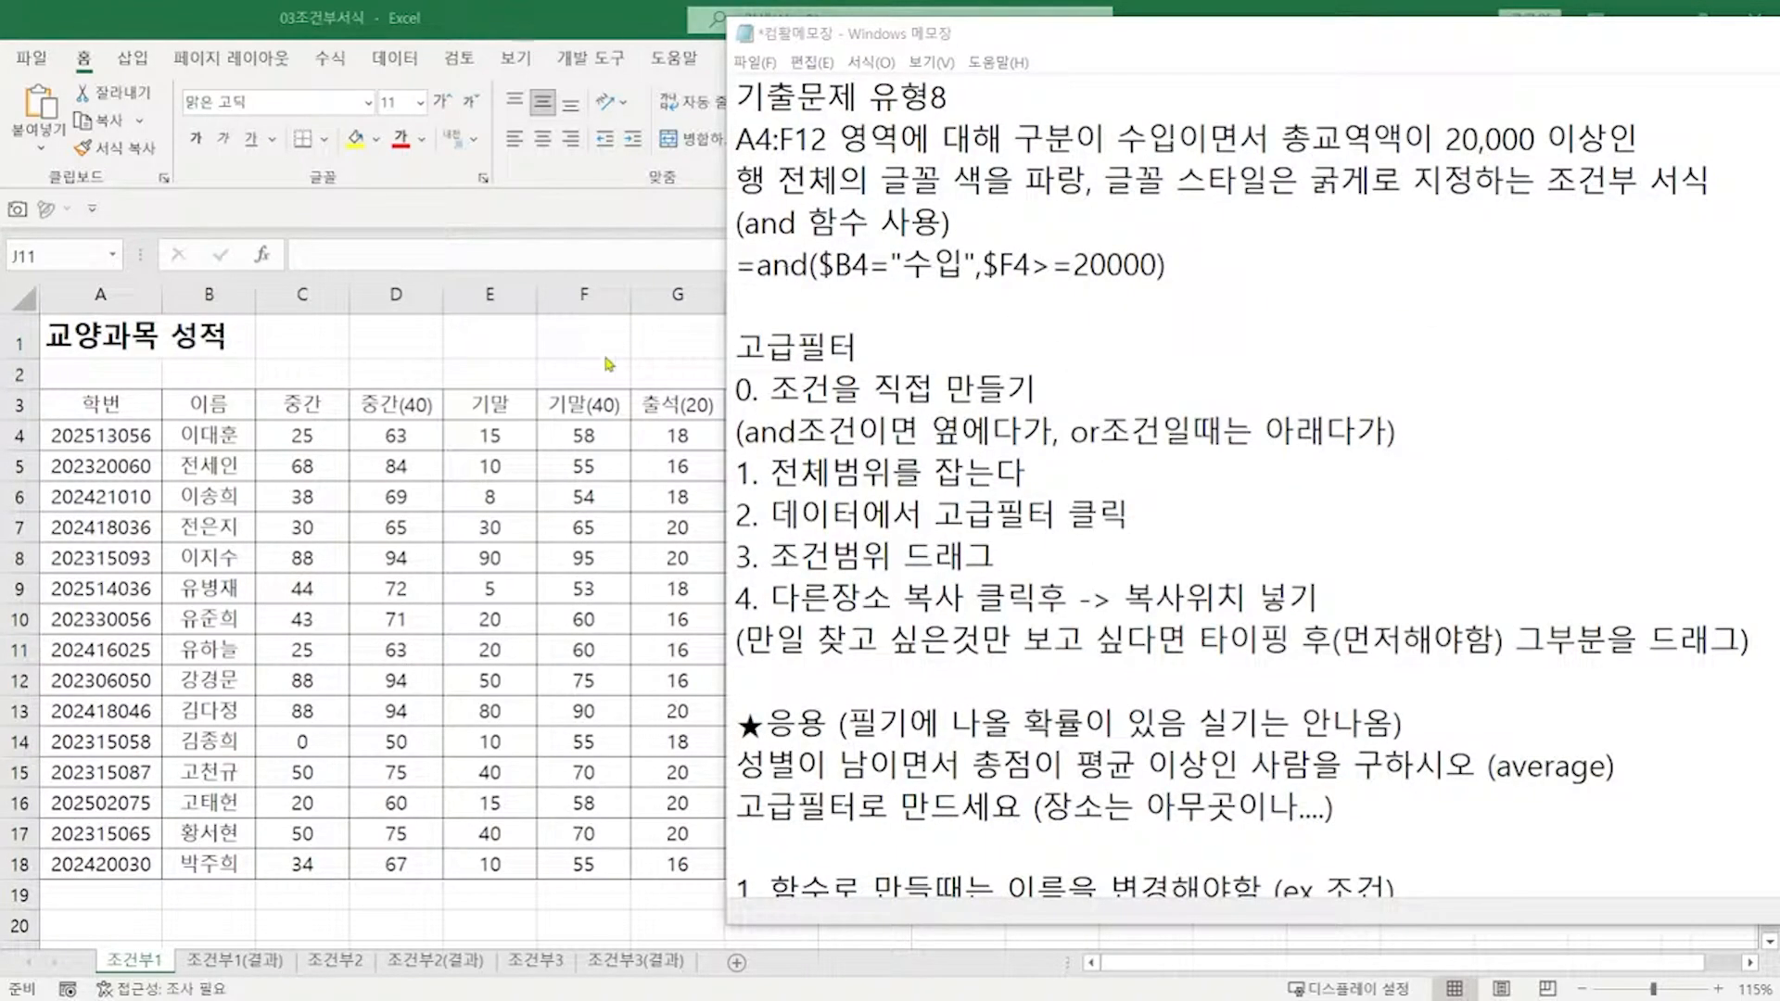
# Step: Read the Notepad notes on conditional formatting, absolute references, comparison operators and text functions, through to the A4:H18 exercise
pyautogui.scroll(14, 1107, 549)
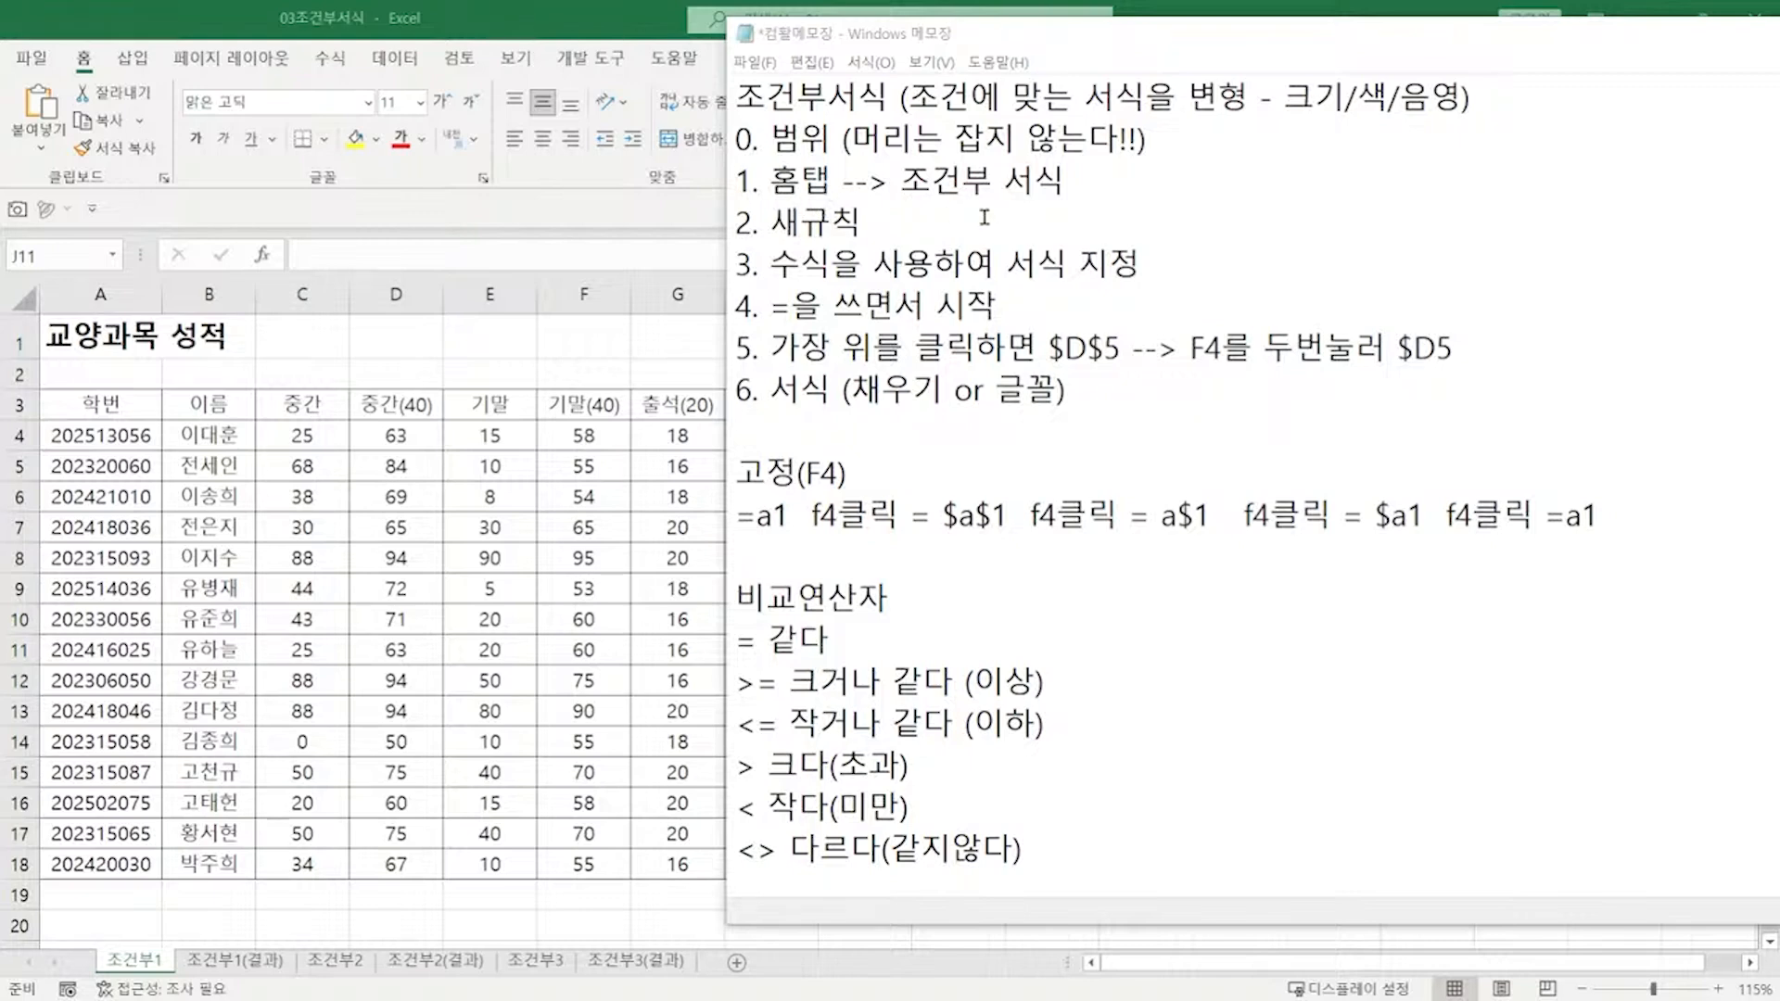
pyautogui.click(482, 42)
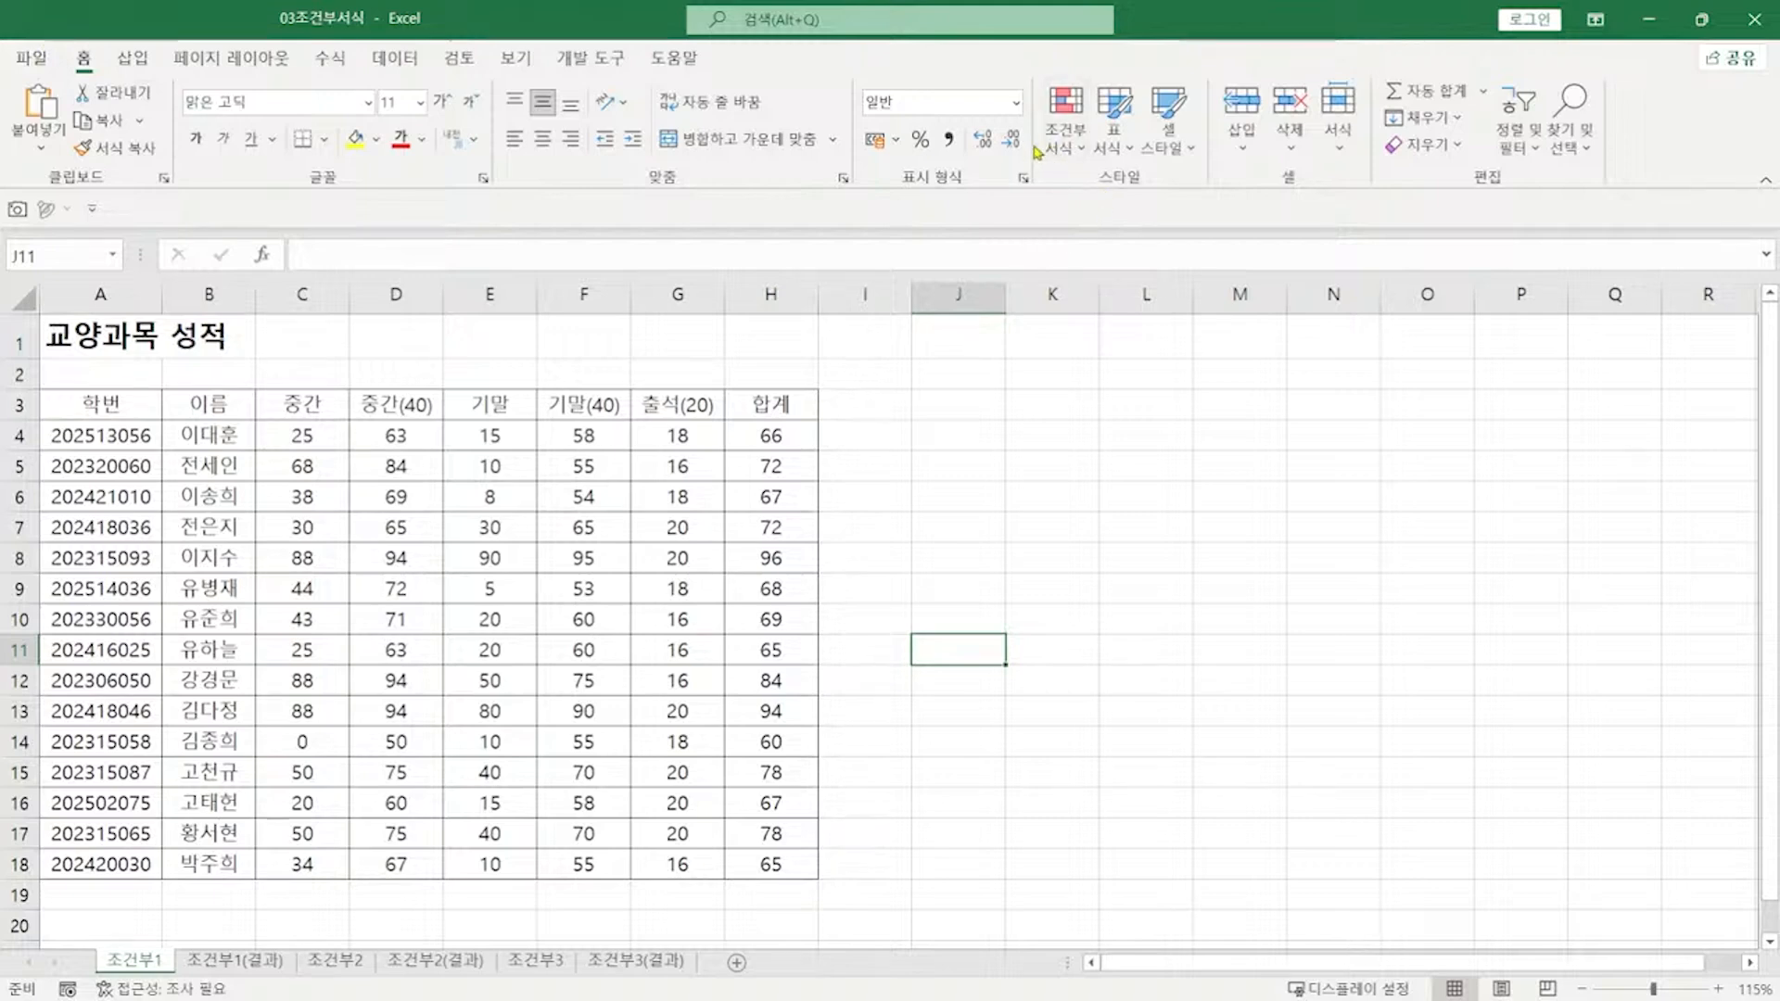
pyautogui.hotkey('alt', 'Tab')
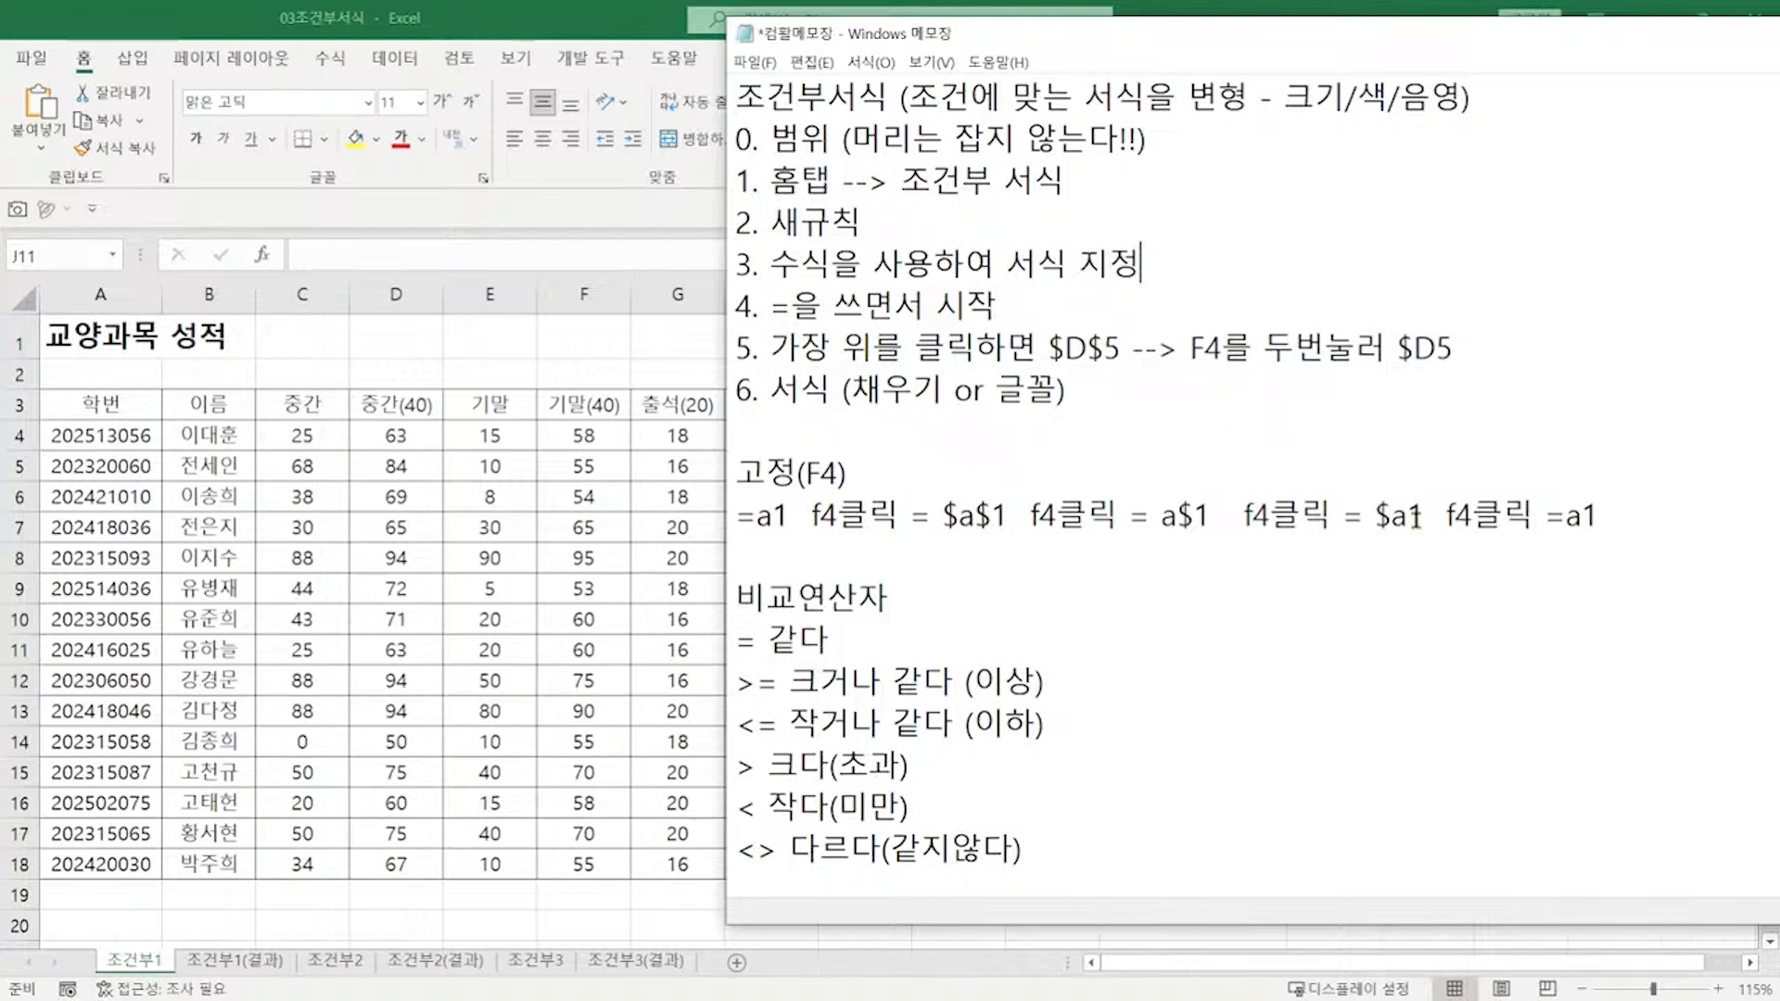
pyautogui.scroll(-1, 1237, 480)
pyautogui.scroll(-2, 1193, 387)
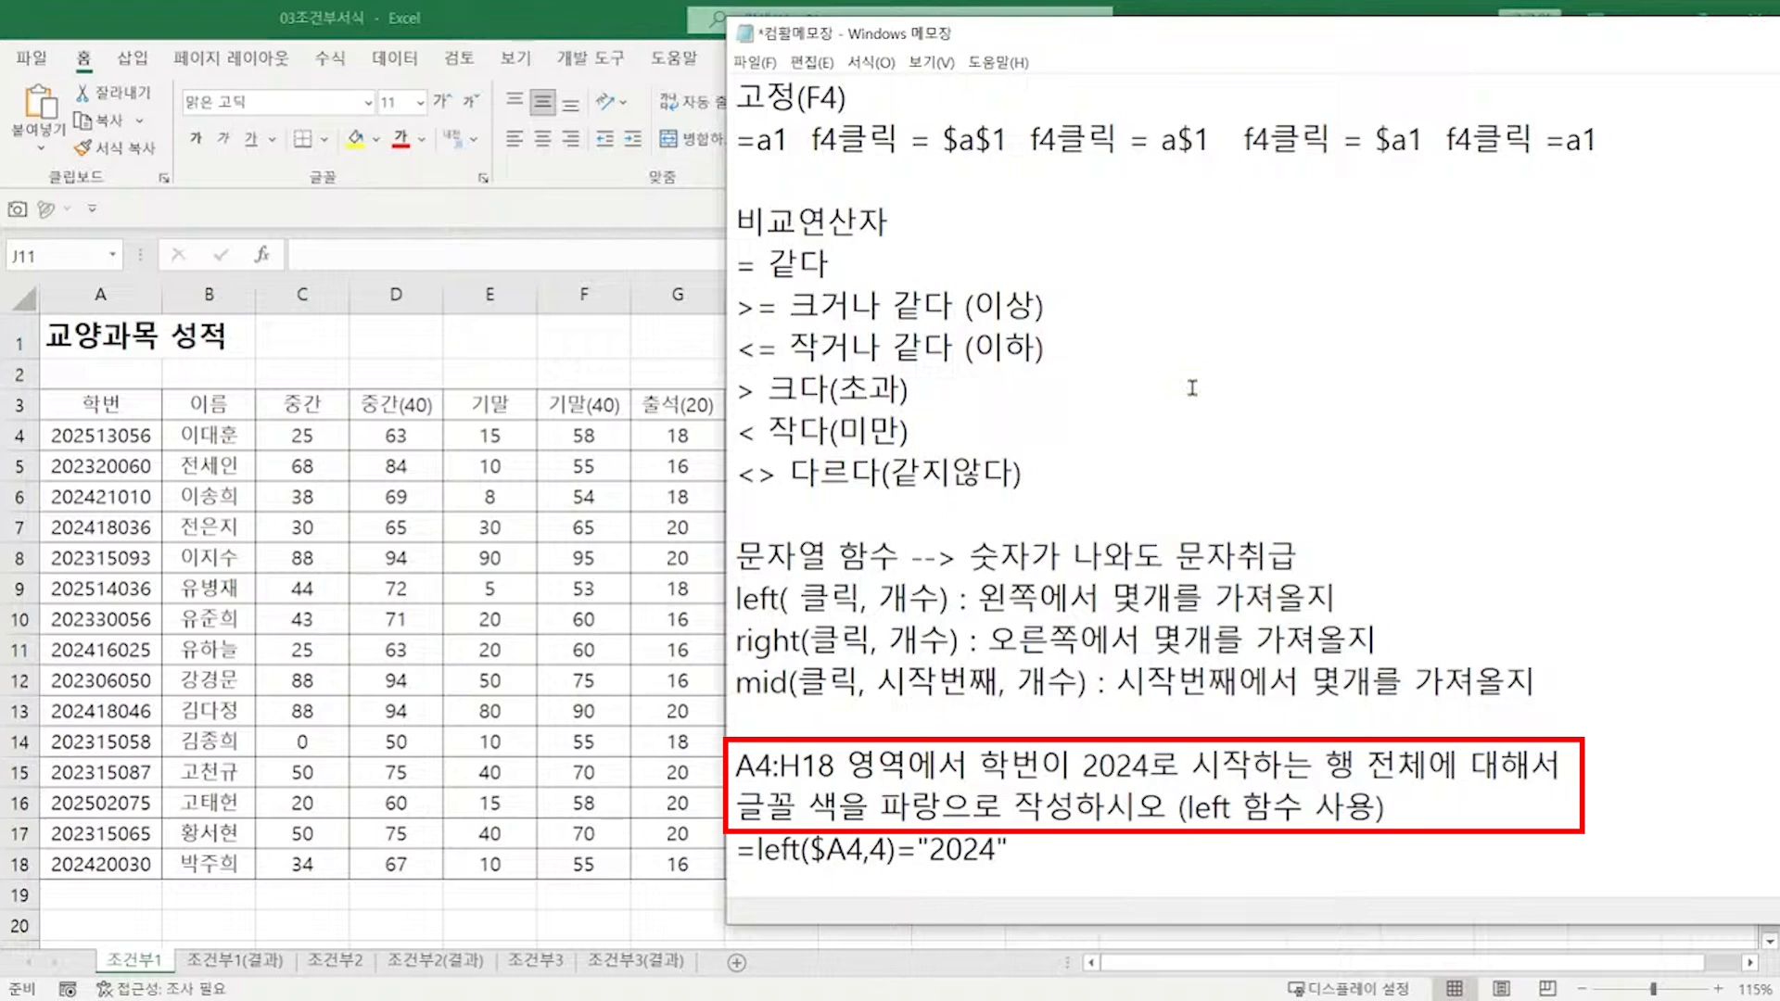
pyautogui.scroll(-2, 1192, 388)
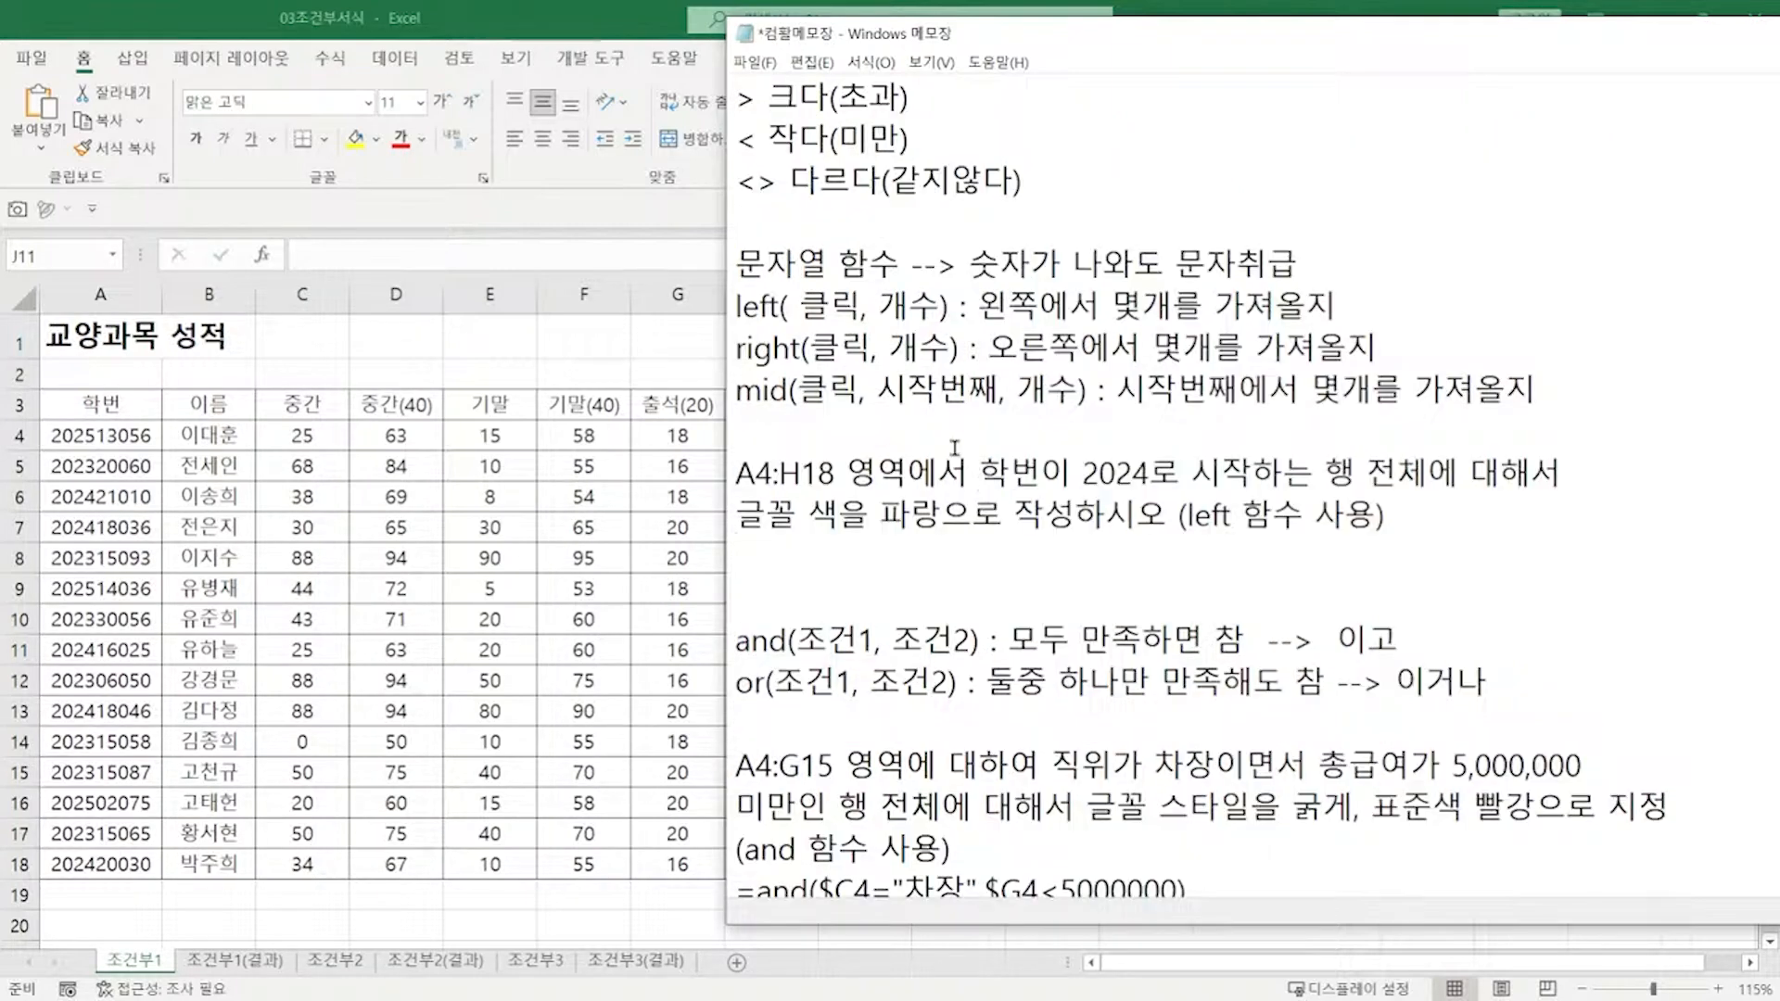
pyautogui.click(1191, 552)
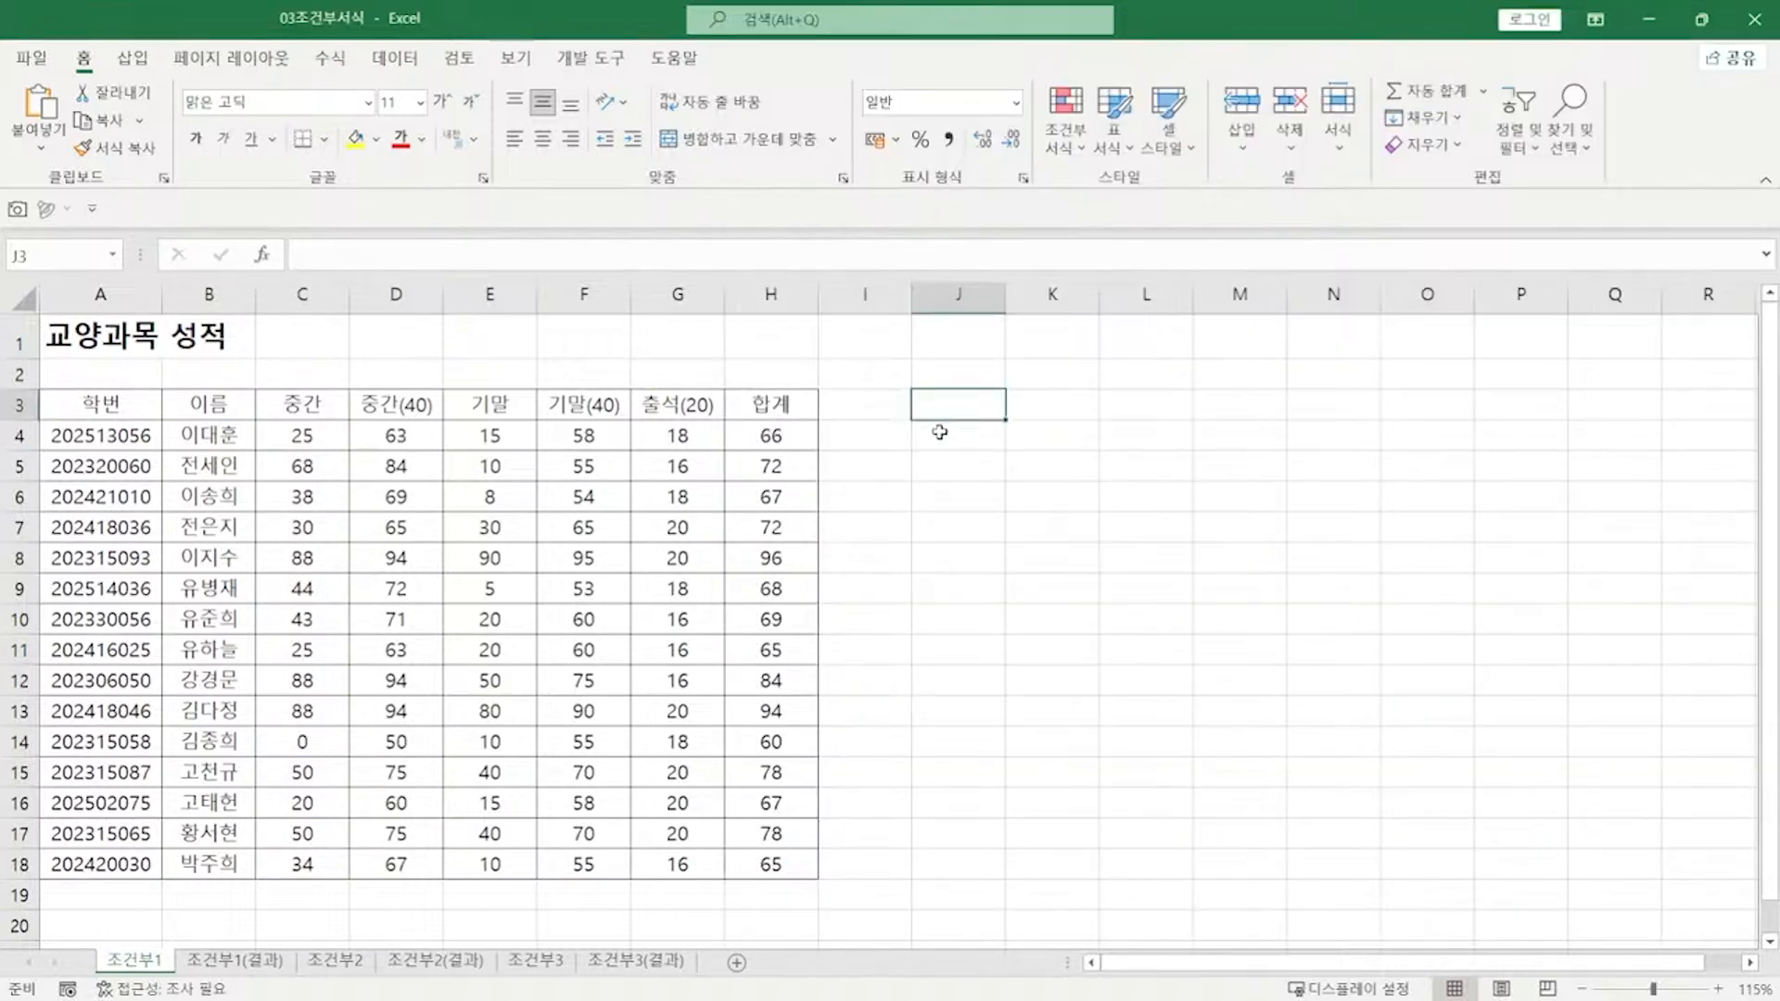
# Step: In Excel, enter =LEFT(A4,4) in cell J4 to extract the first four characters of the student number
pyautogui.click(942, 431)
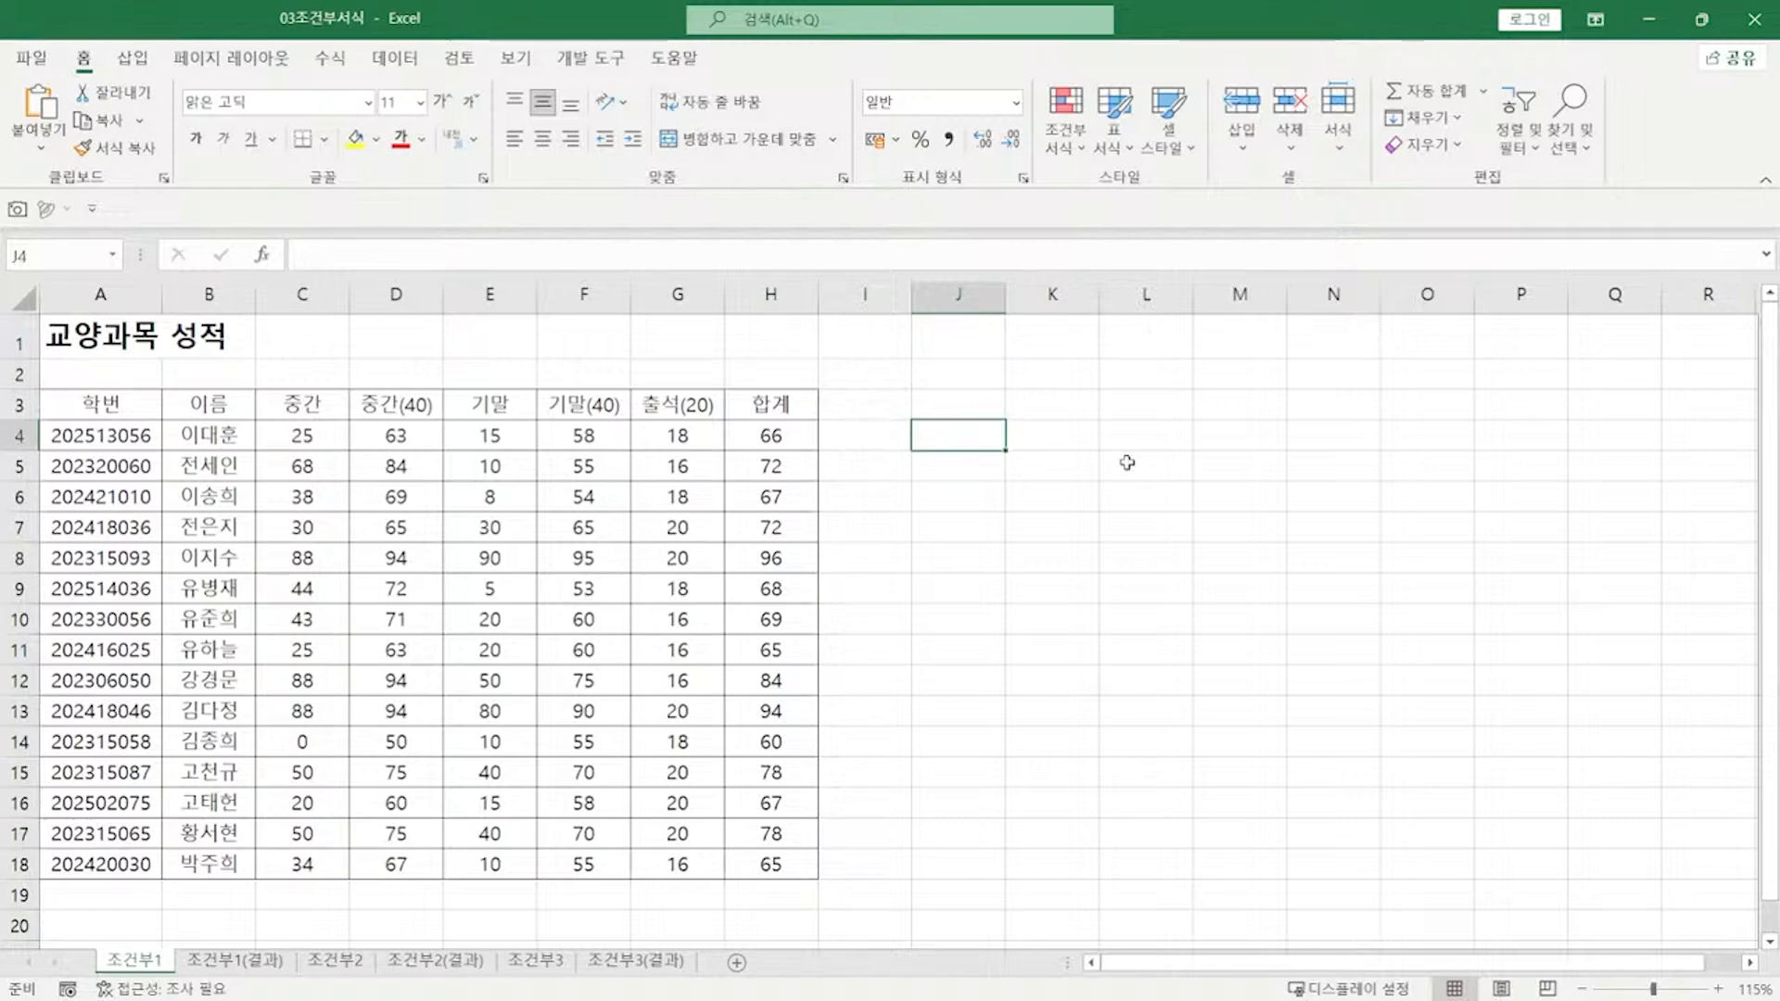
pyautogui.write('=LEFT')
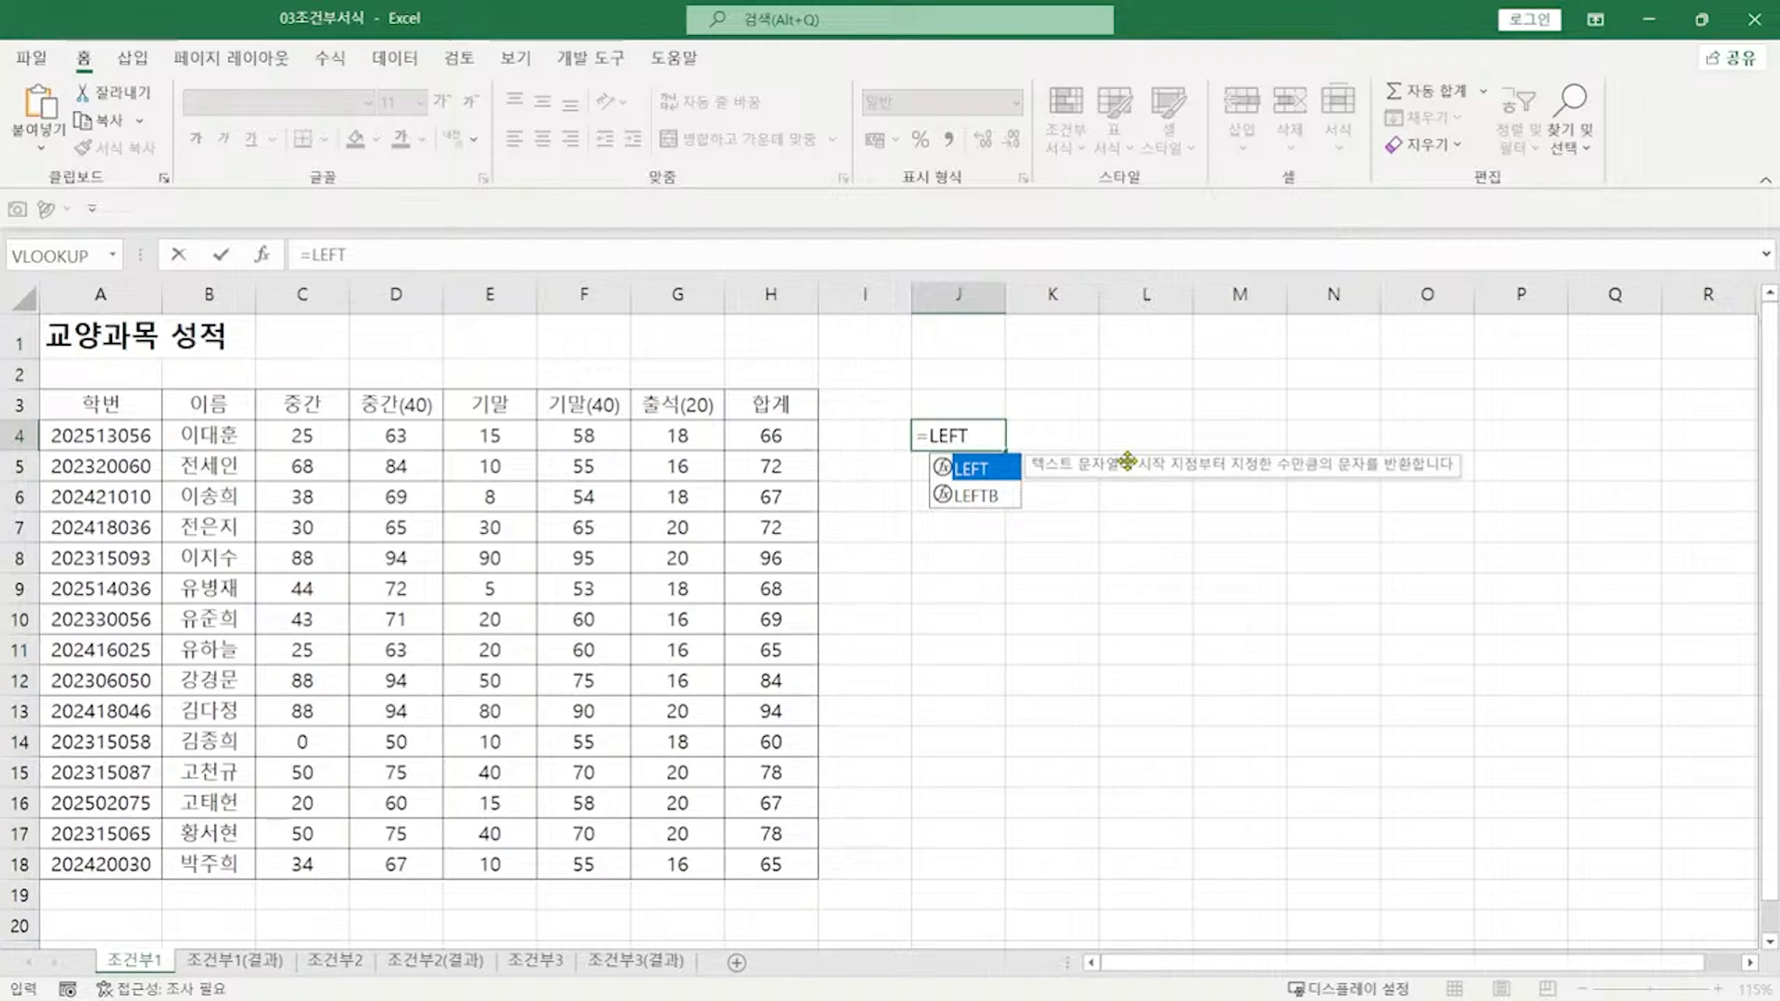
pyautogui.write('(')
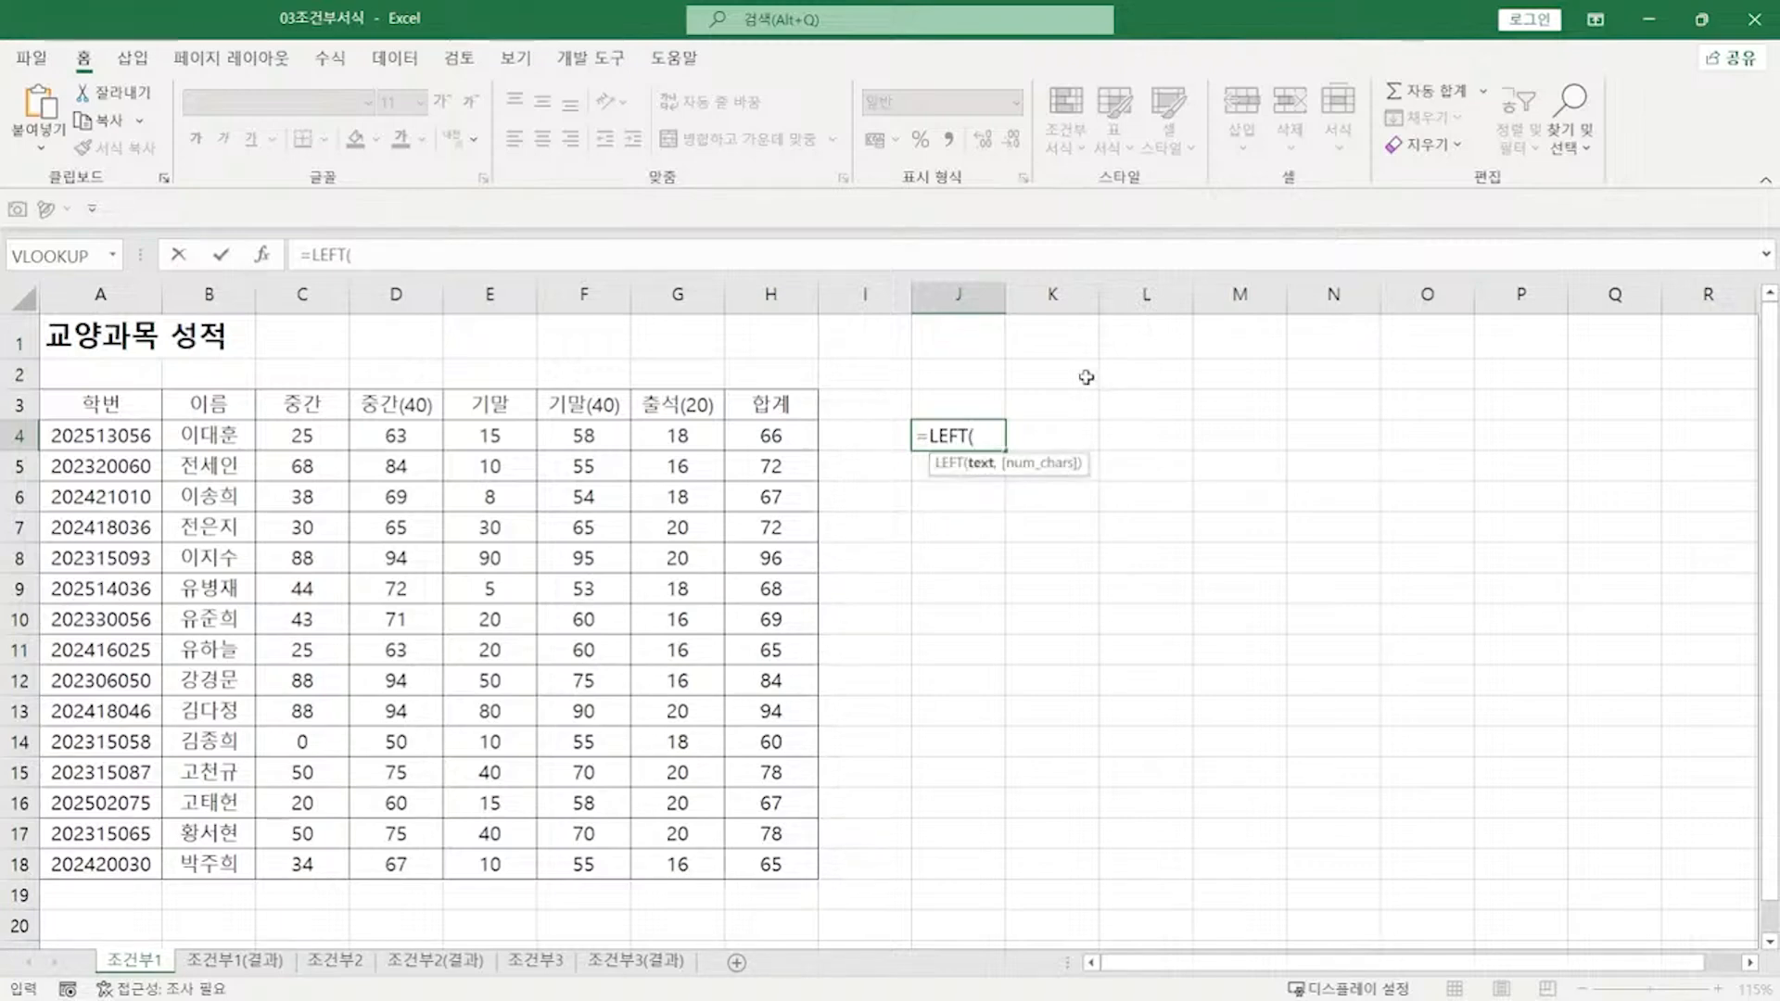
pyautogui.click(570, 256)
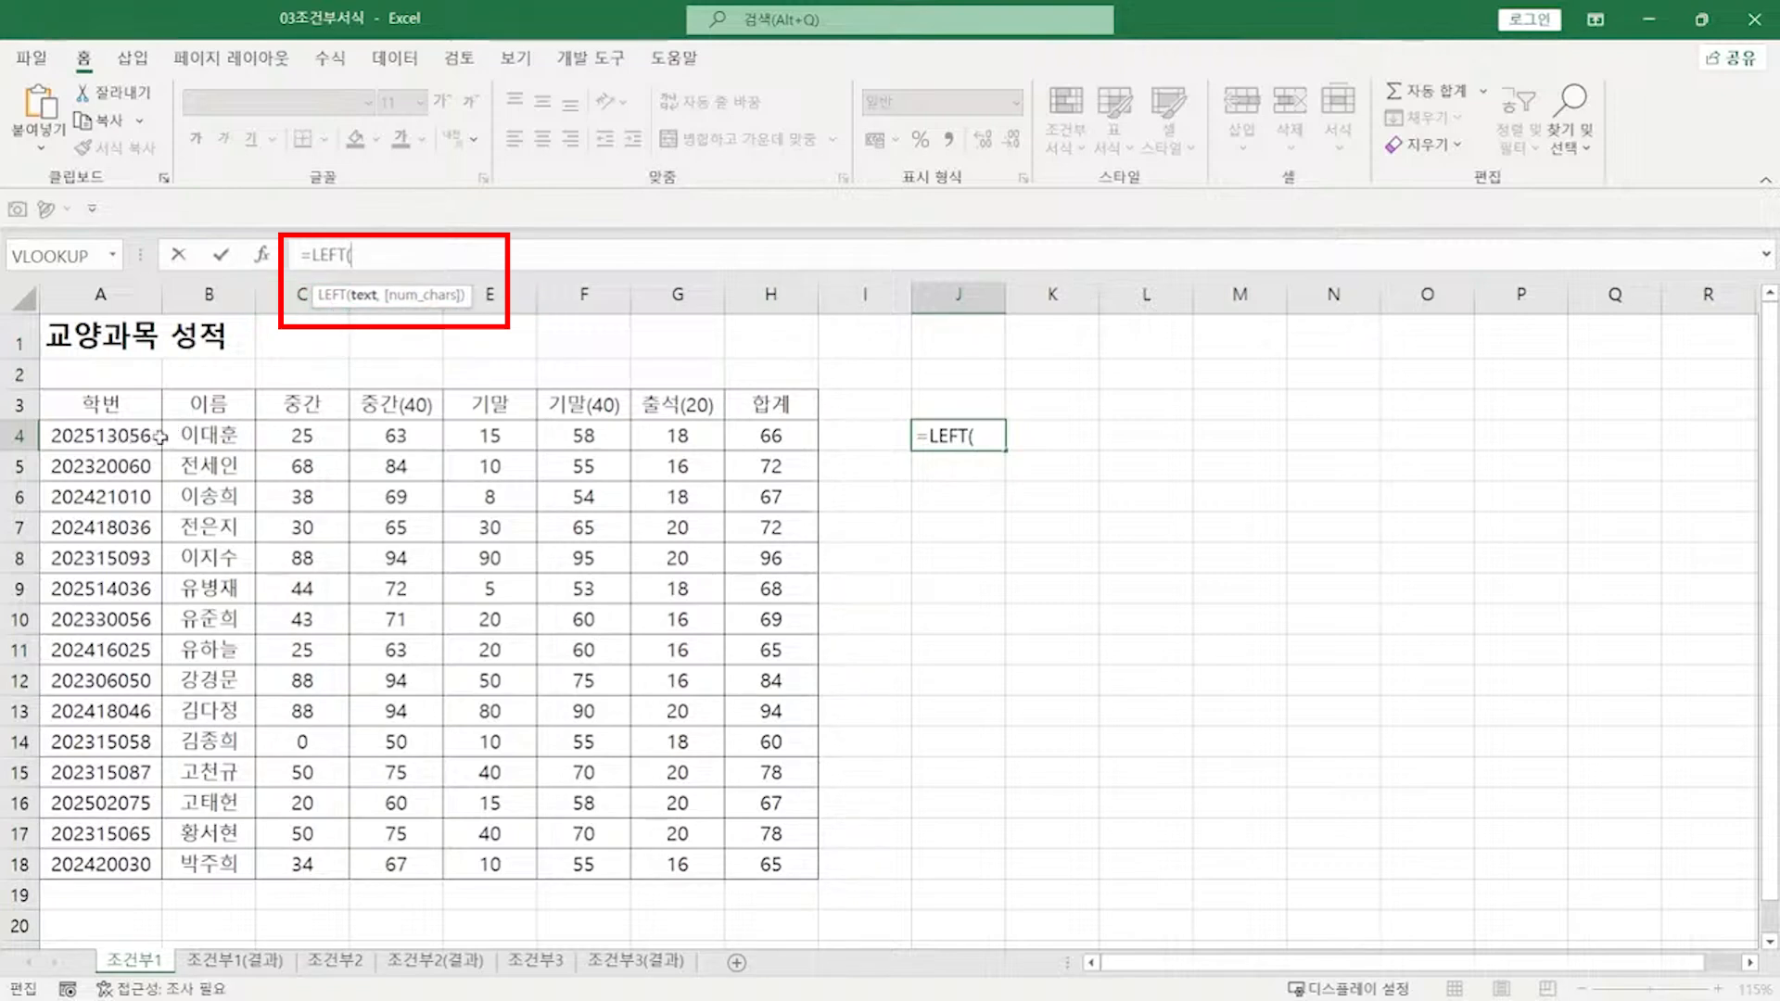
pyautogui.click(128, 436)
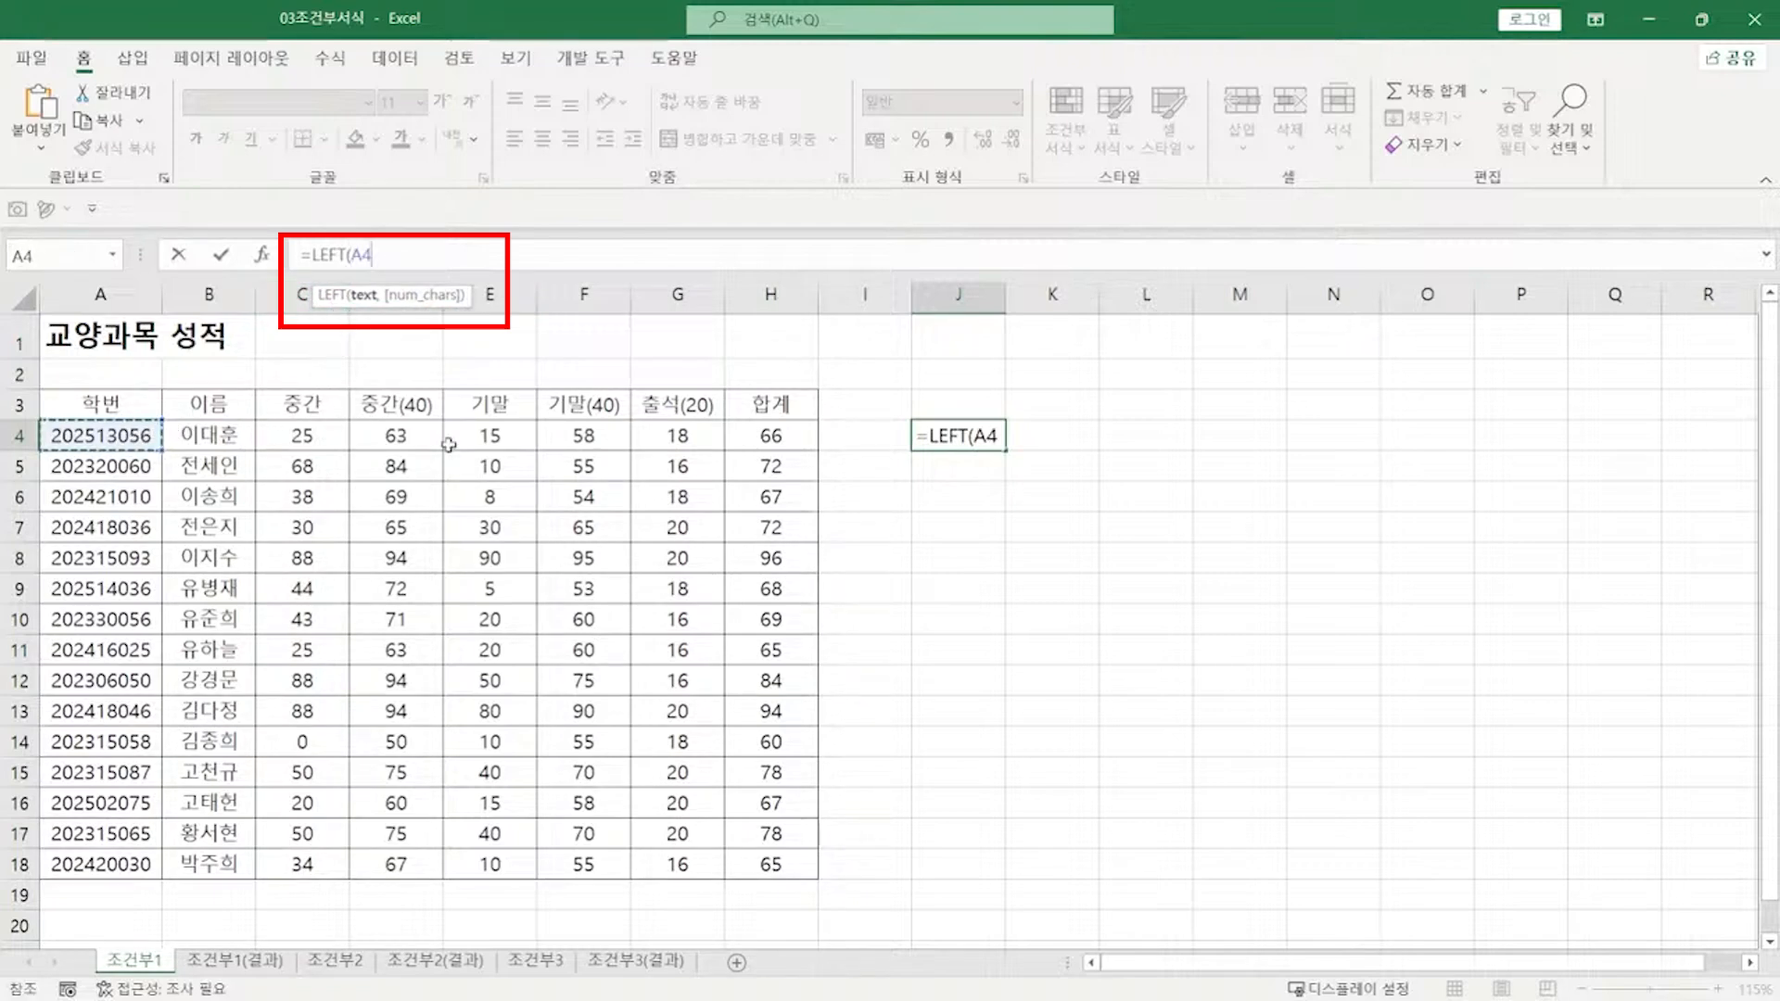
pyautogui.write(',')
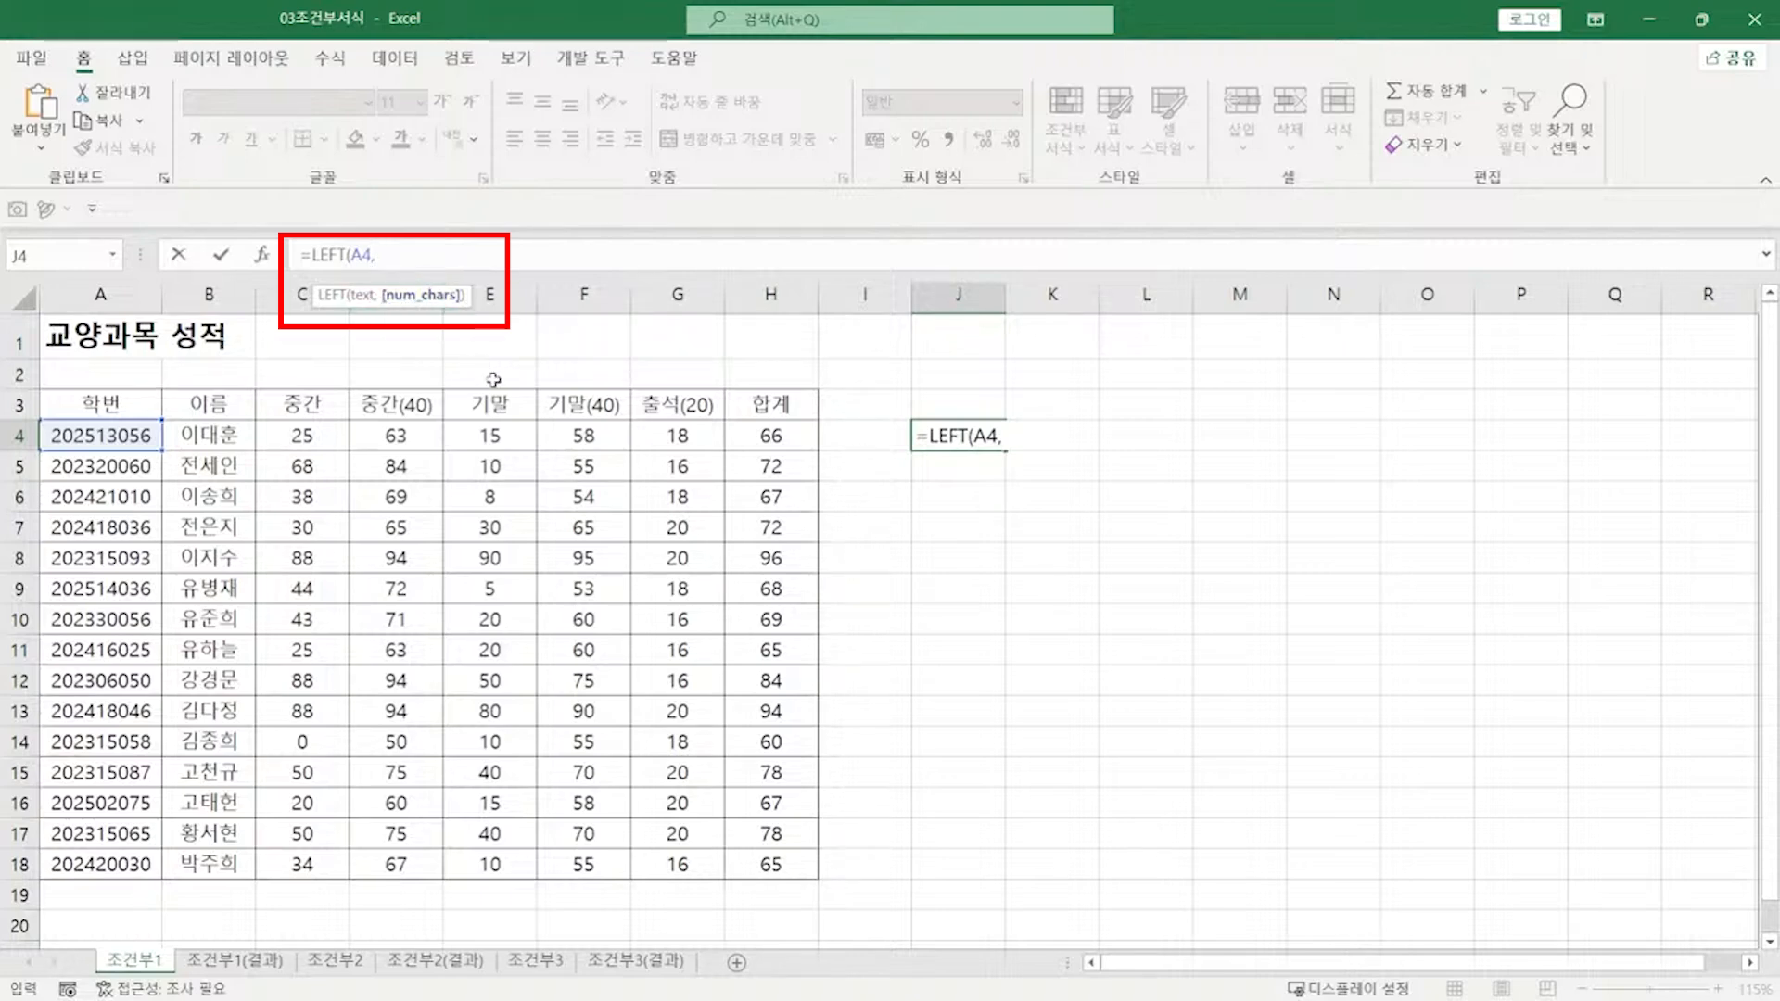
pyautogui.write('4)')
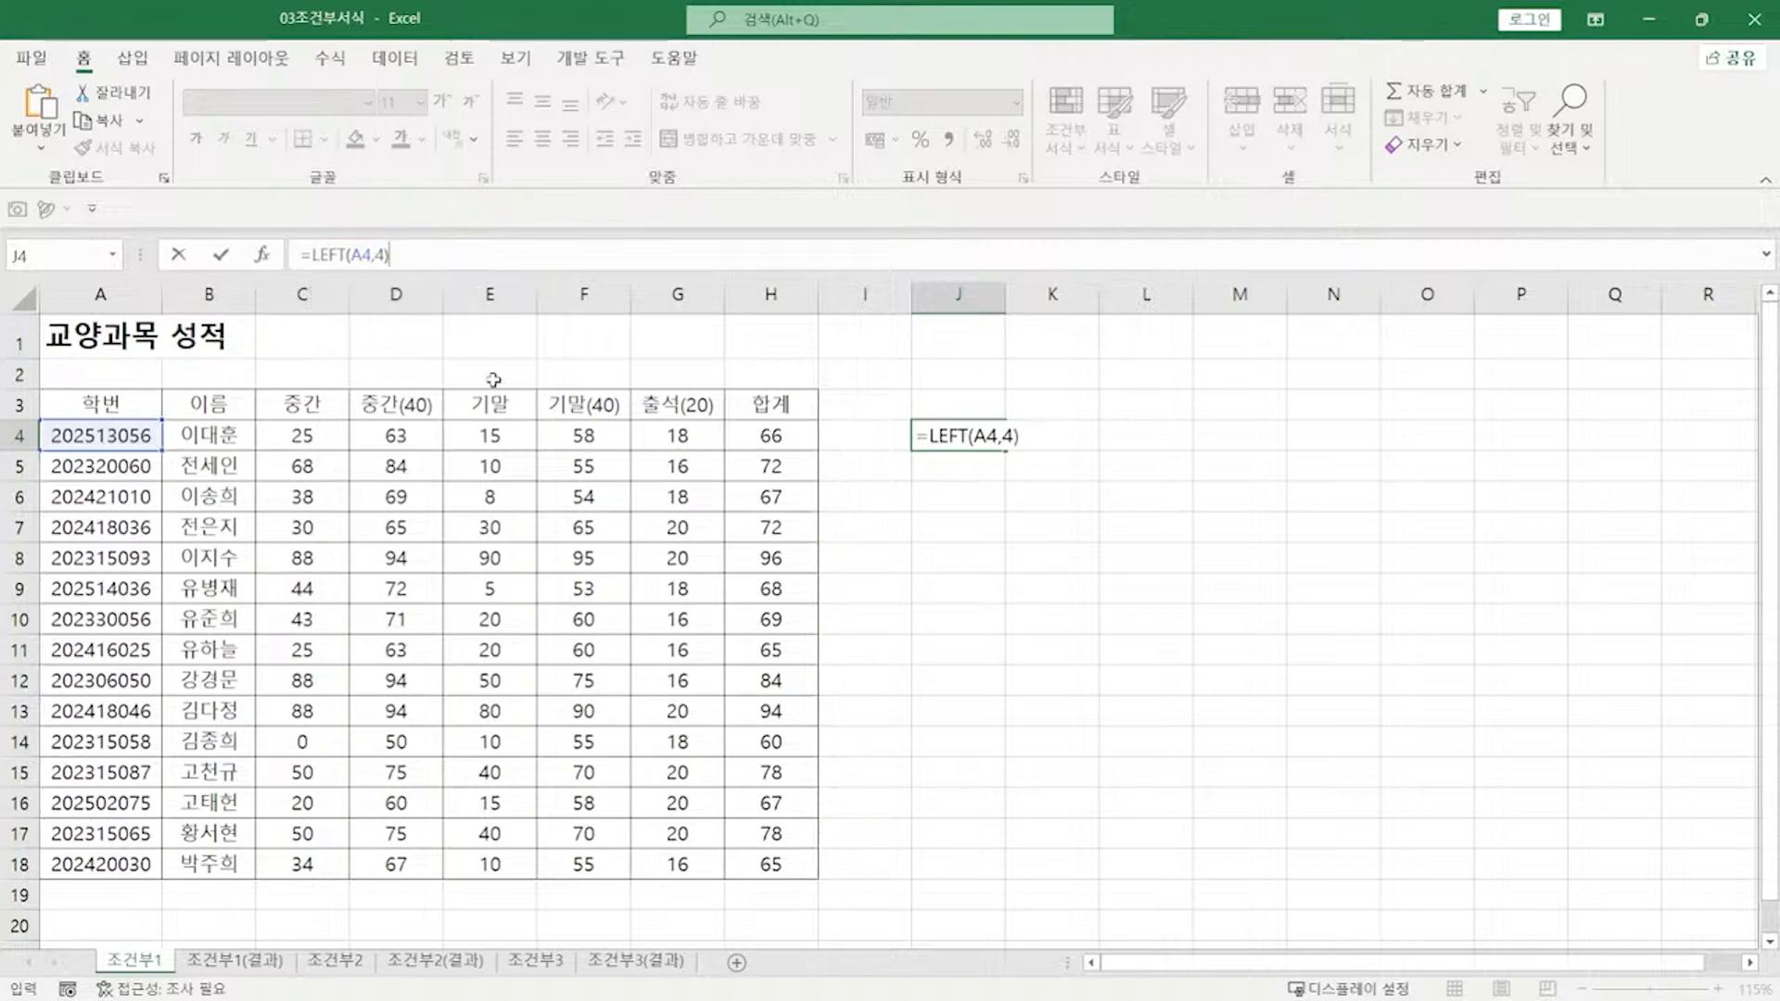
pyautogui.press('Return')
# Step: Copy the LEFT formula from J4 down through J18
pyautogui.scroll(1, 553, 378)
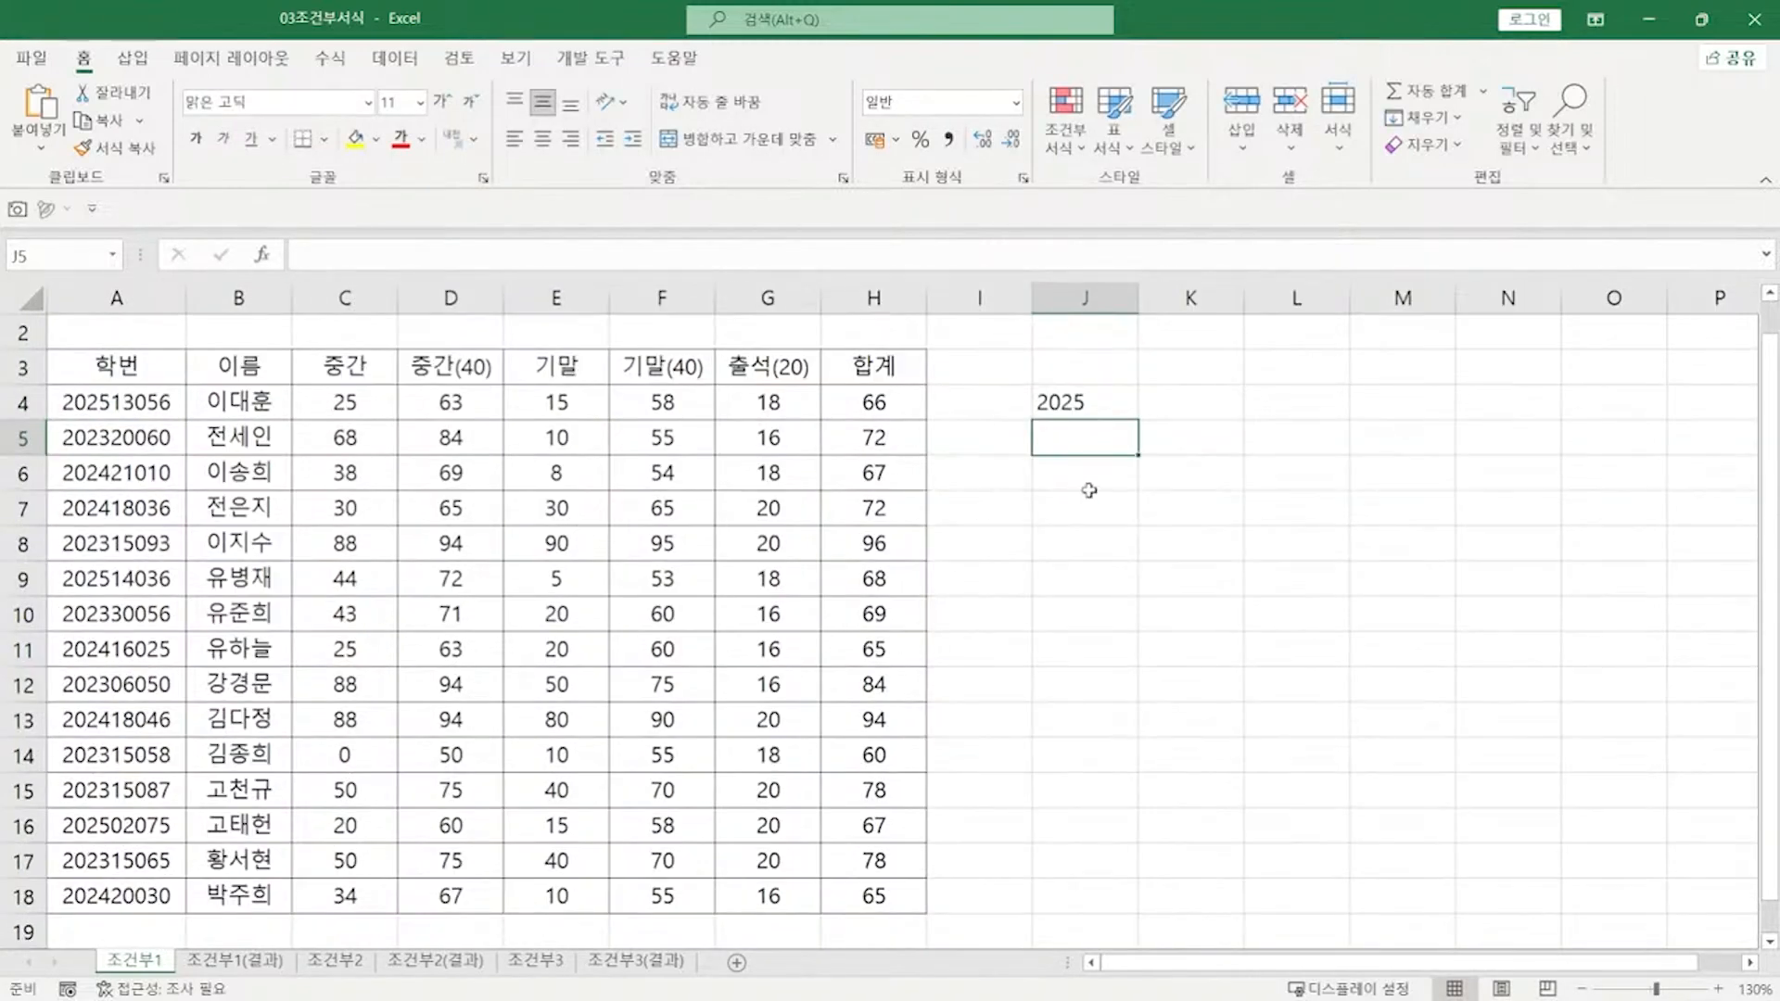
pyautogui.click(1113, 404)
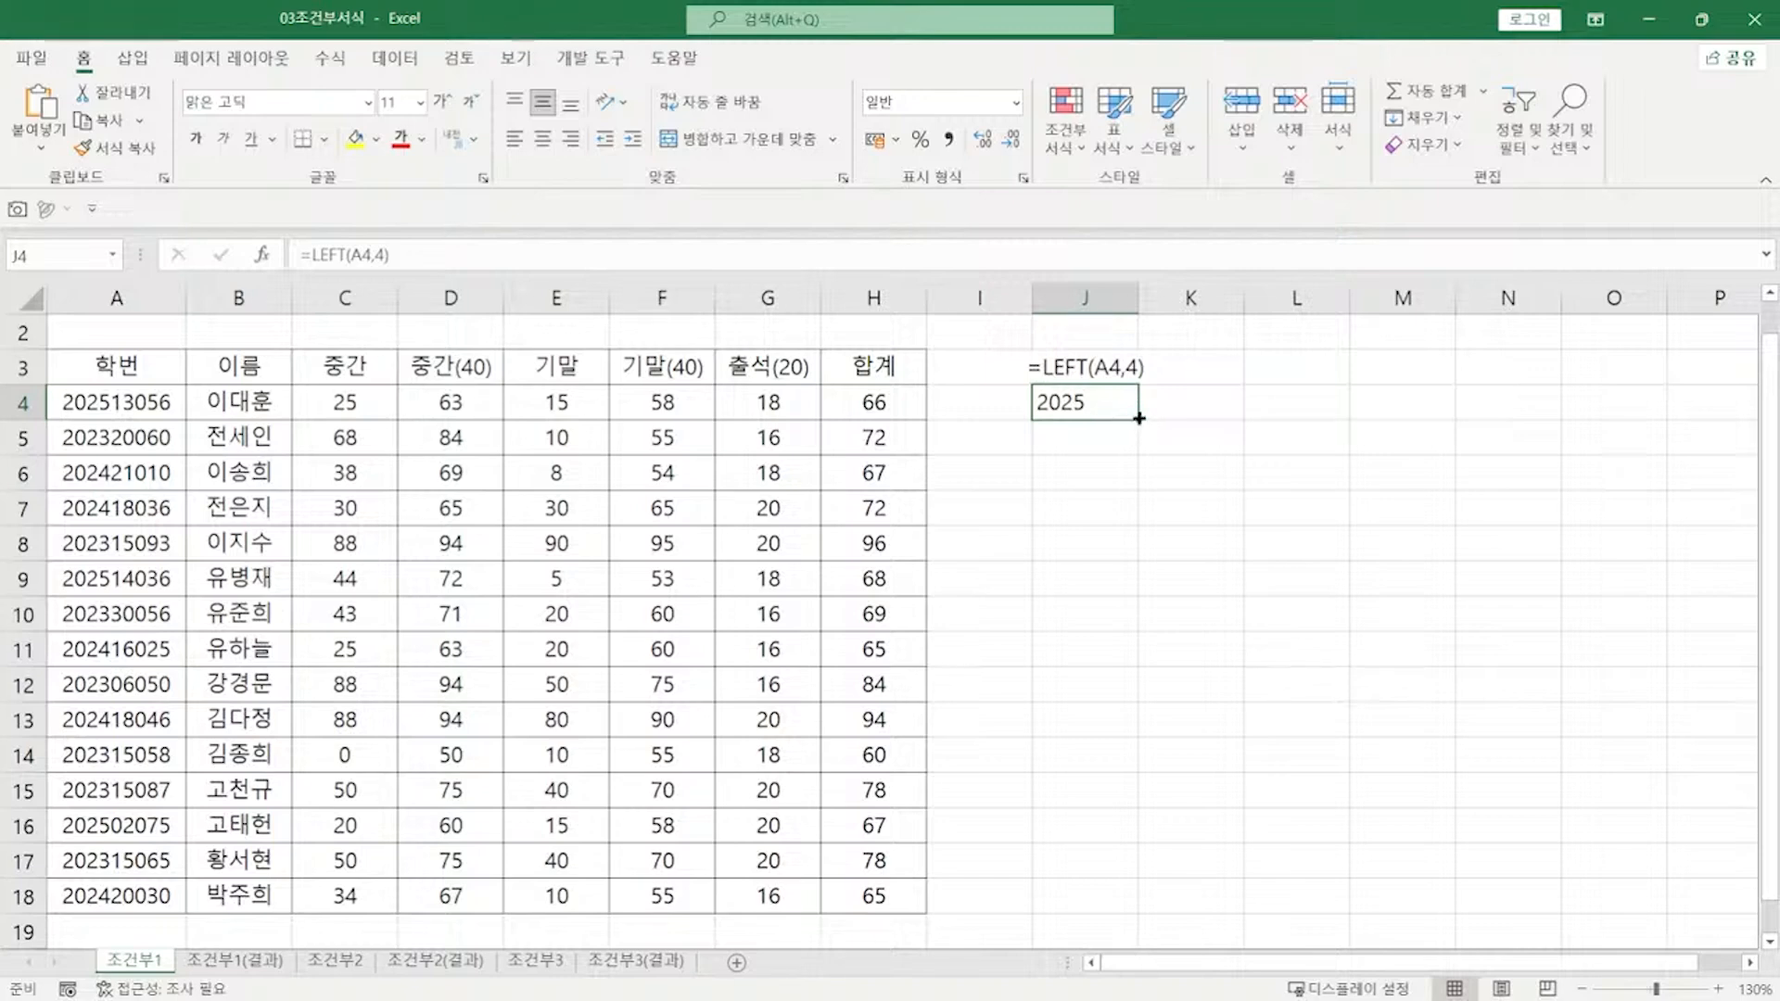
pyautogui.moveTo(1138, 419); pyautogui.dragTo(1150, 916)
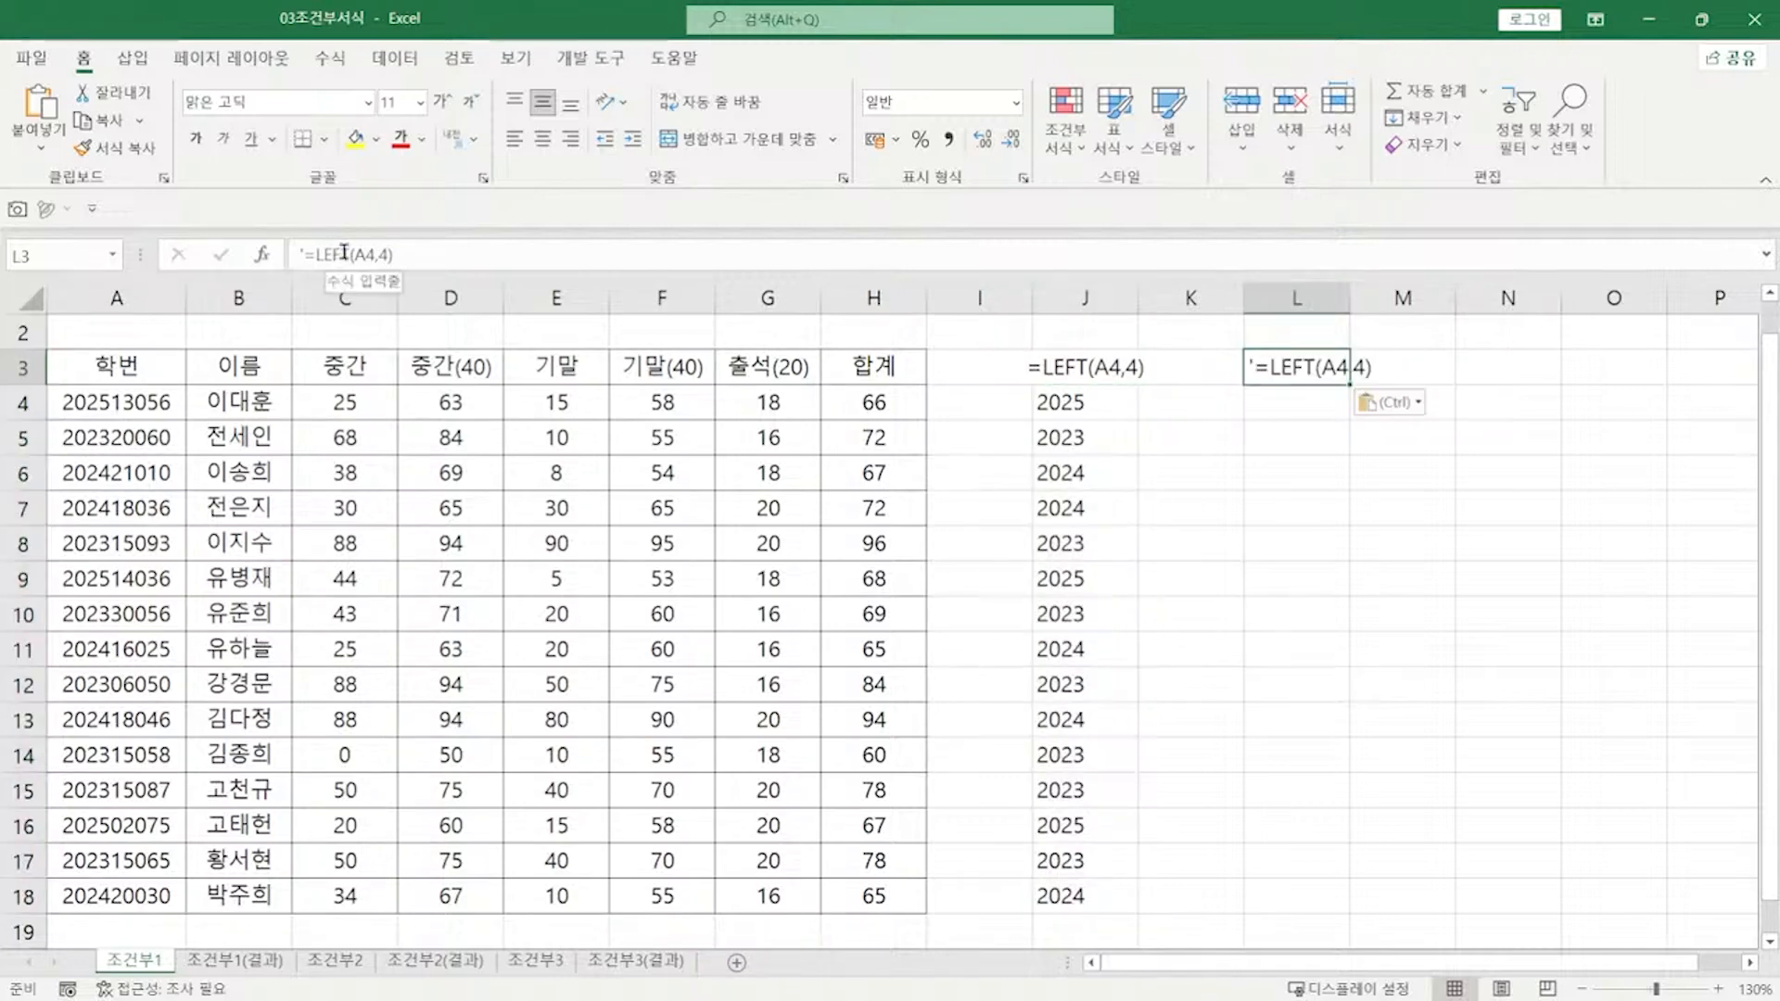
# Step: Label L3 with the text =RIGHT(A4,4) and fill that formula into L4:L18
pyautogui.click(344, 253)
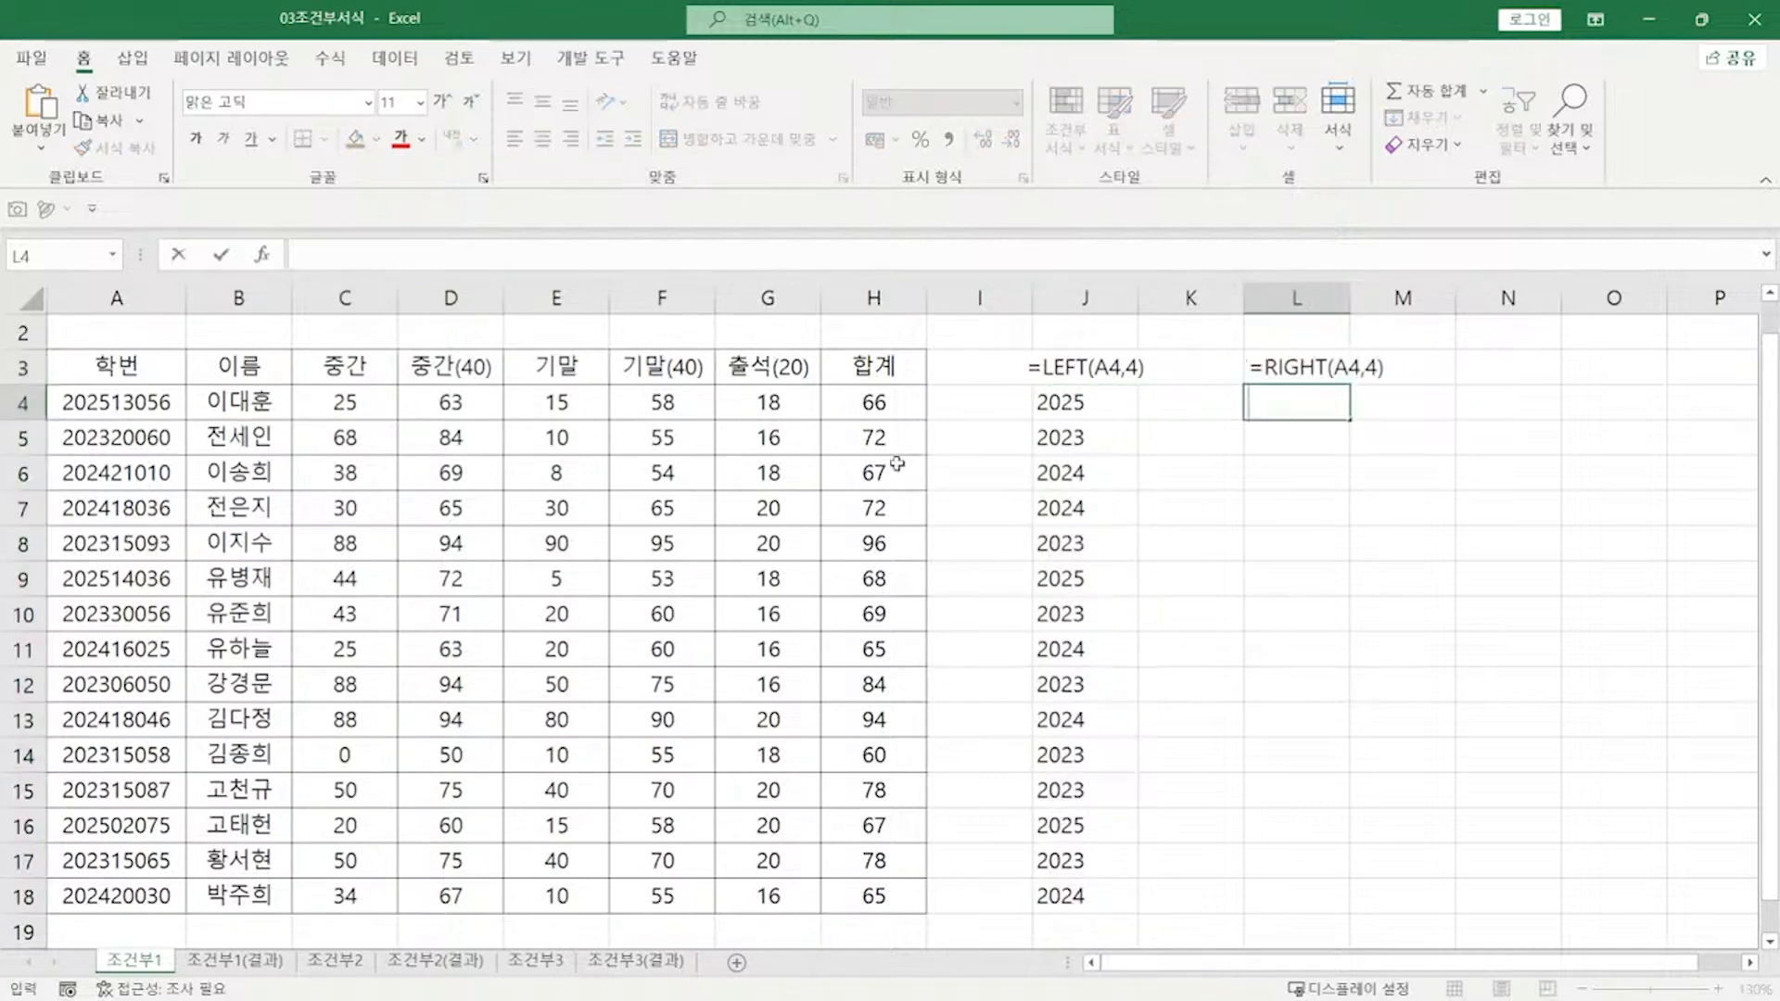
pyautogui.write('=RIGHT(')
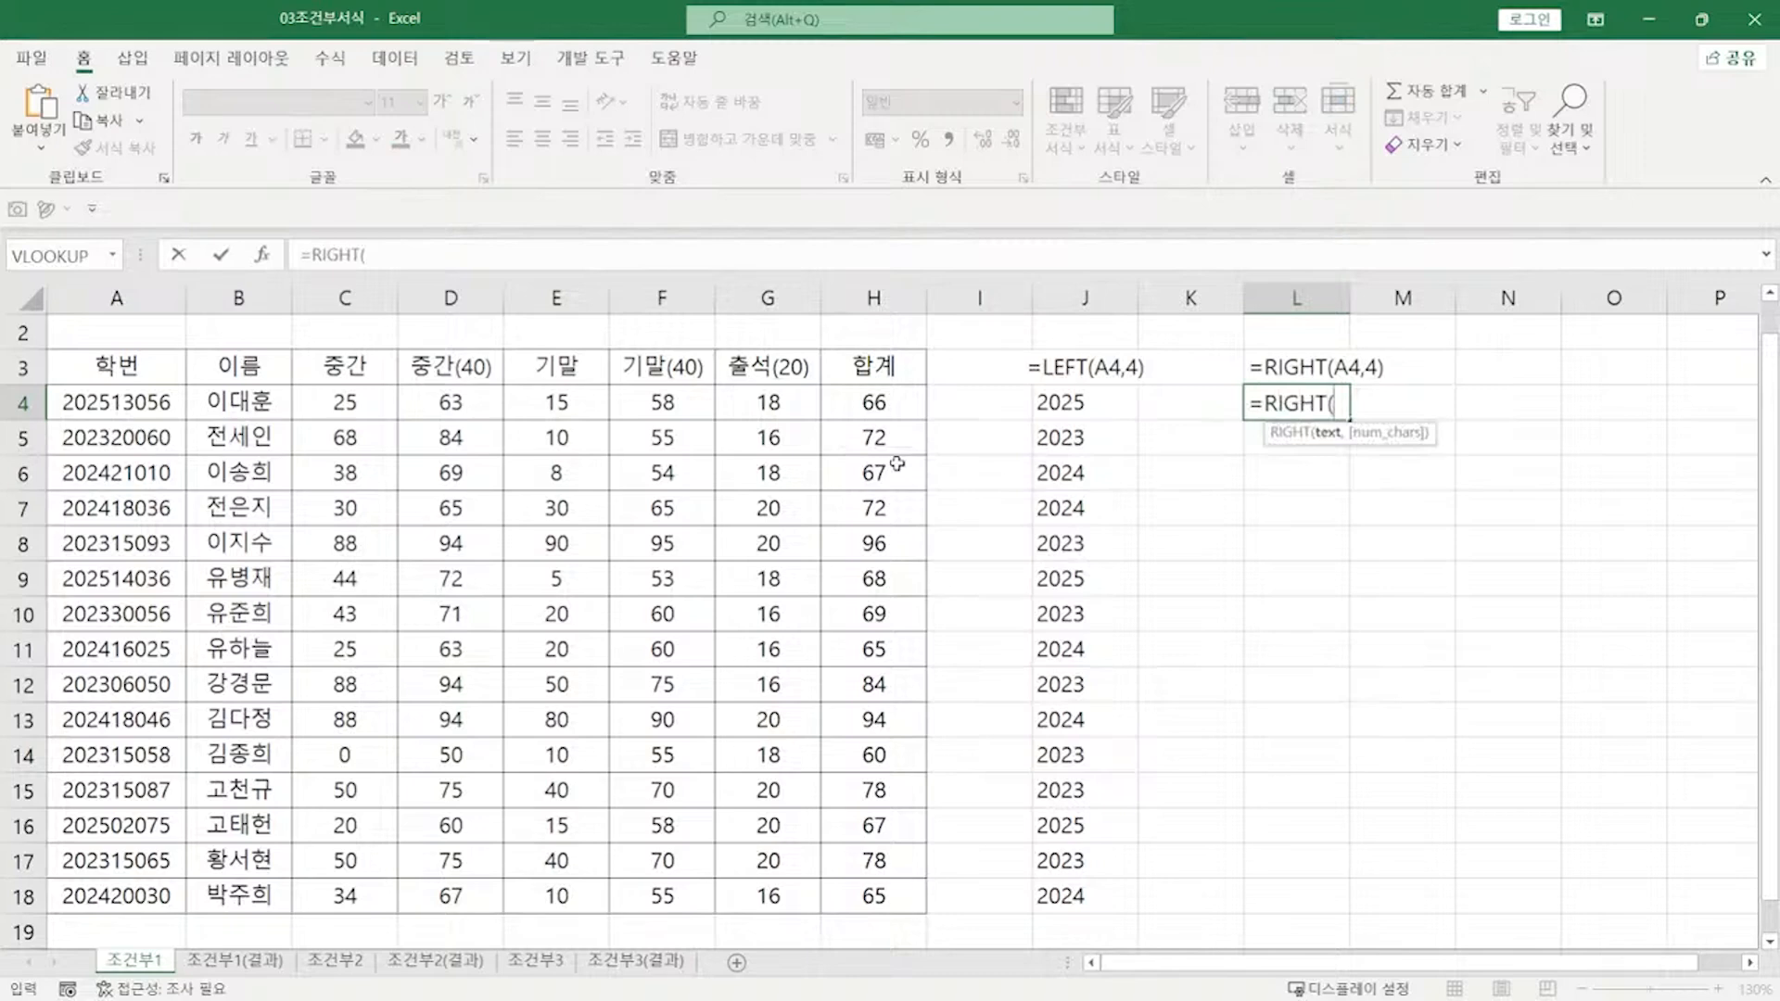
pyautogui.click(628, 254)
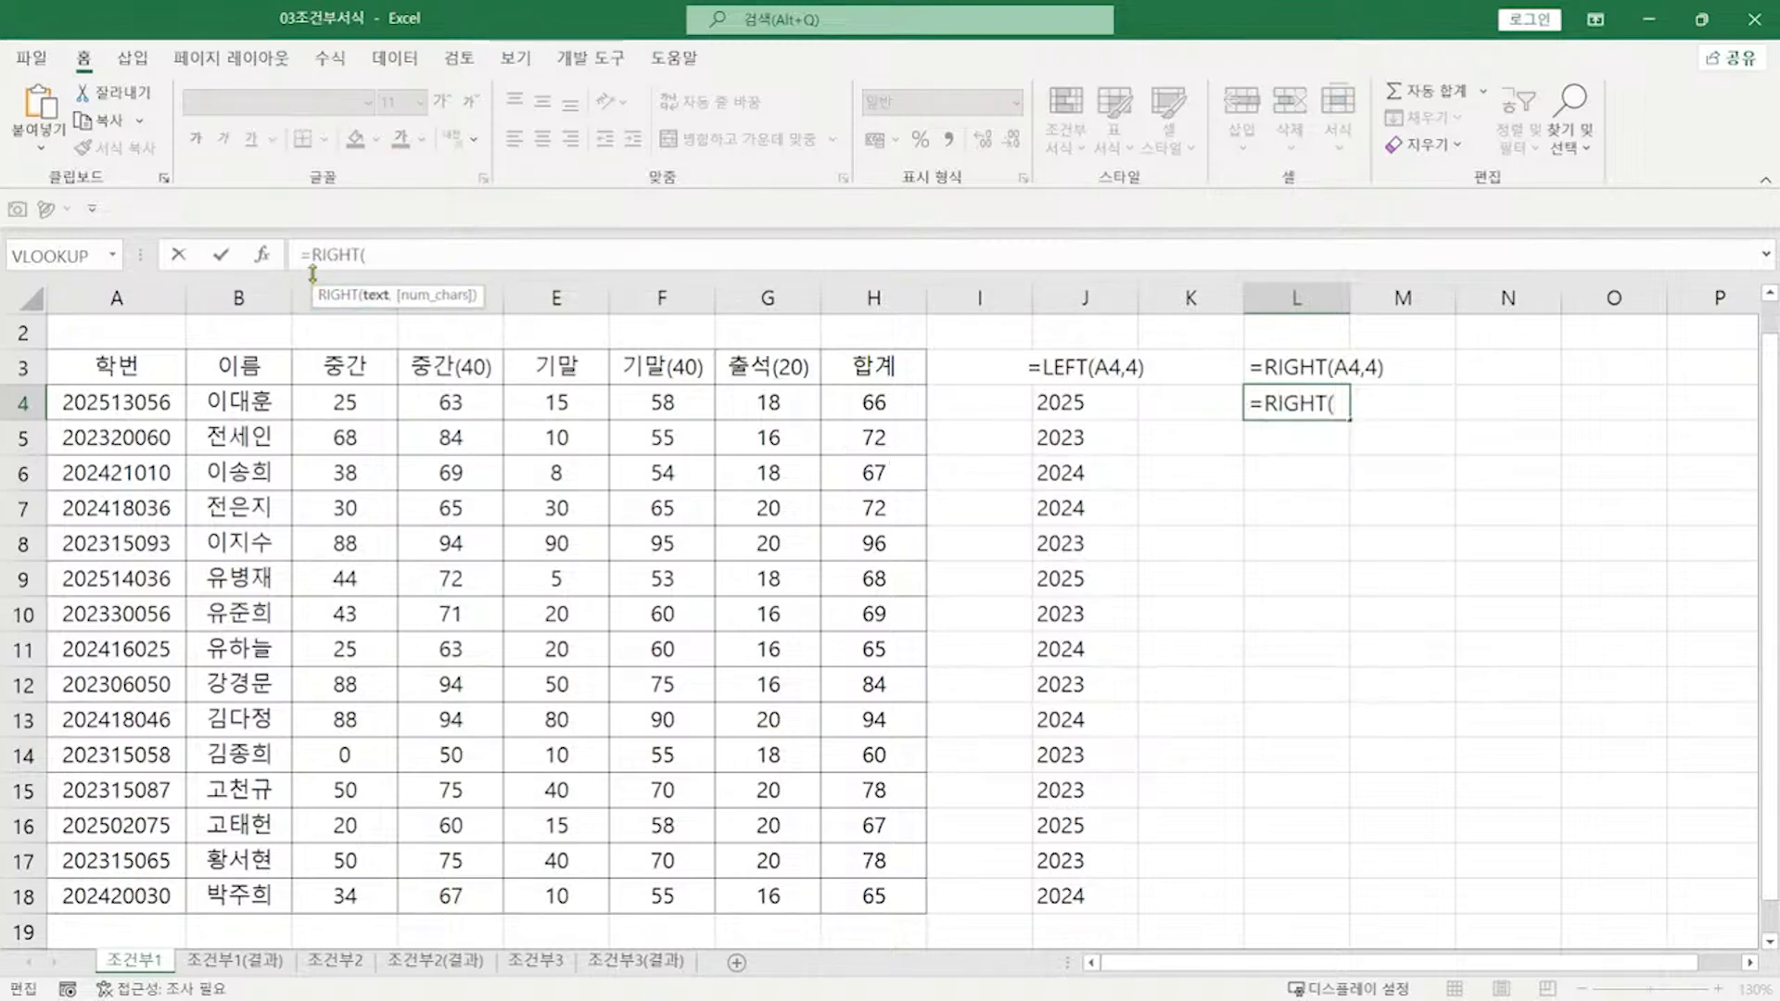
pyautogui.click(158, 403)
pyautogui.write(',')
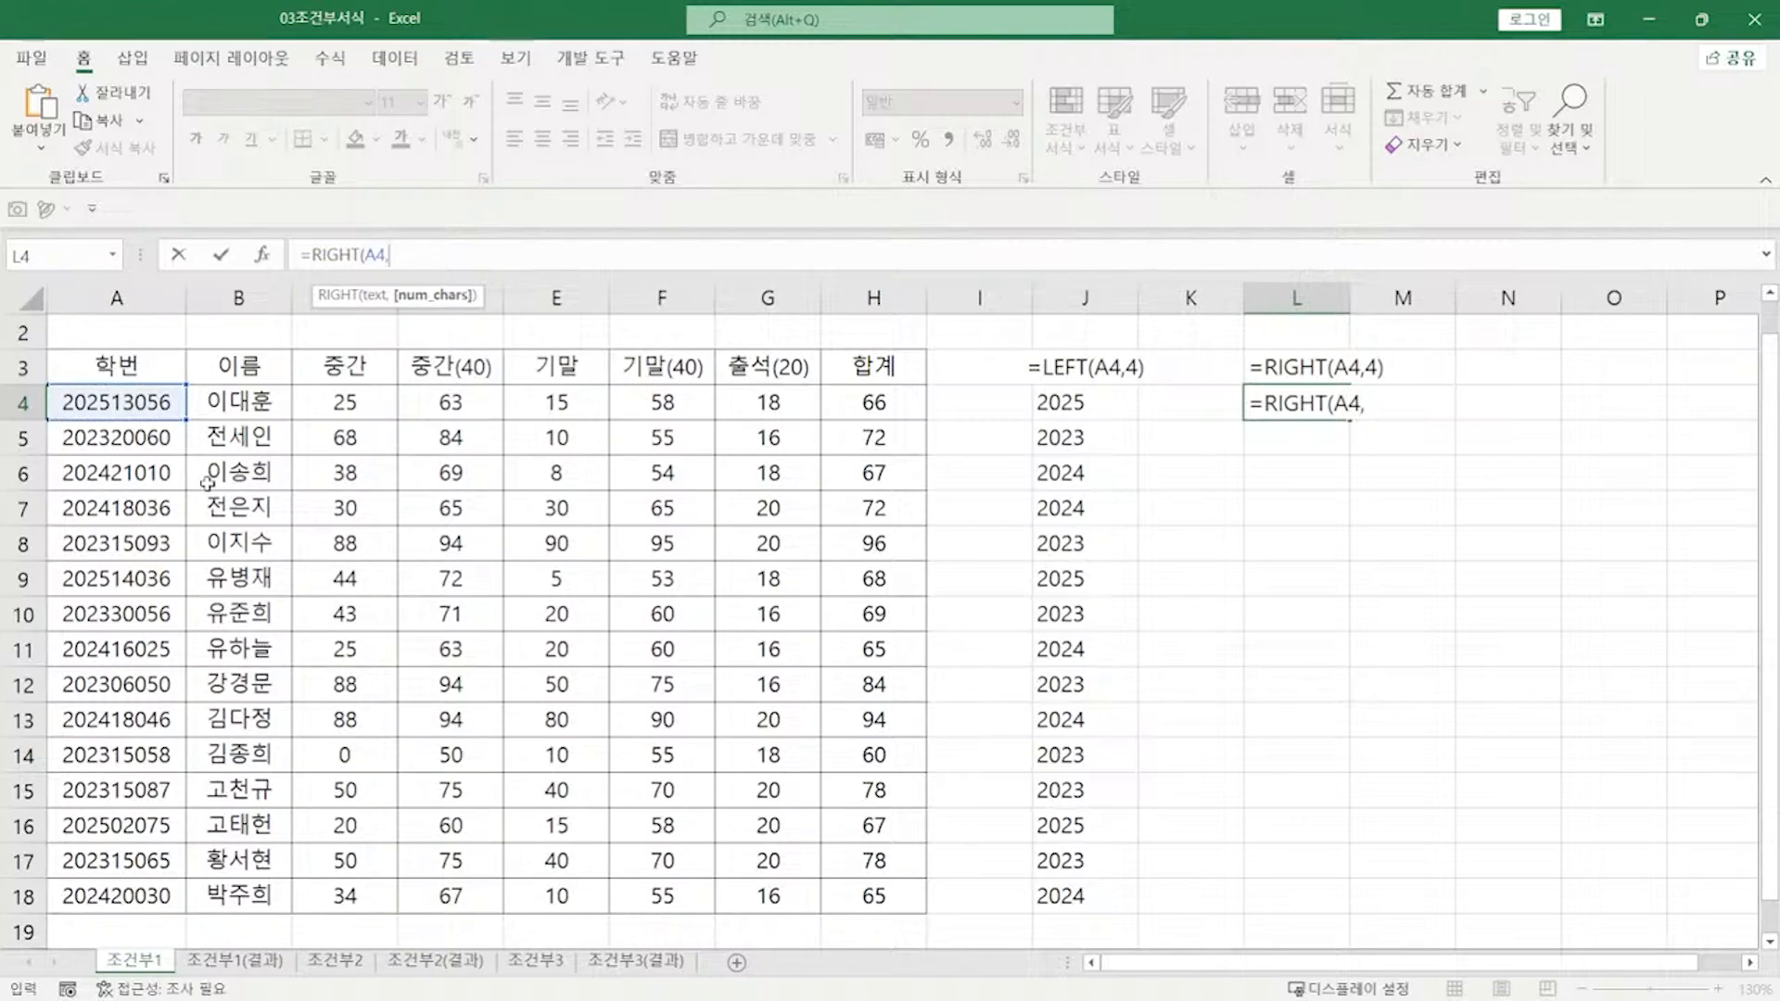
pyautogui.write('4)')
pyautogui.press('Return')
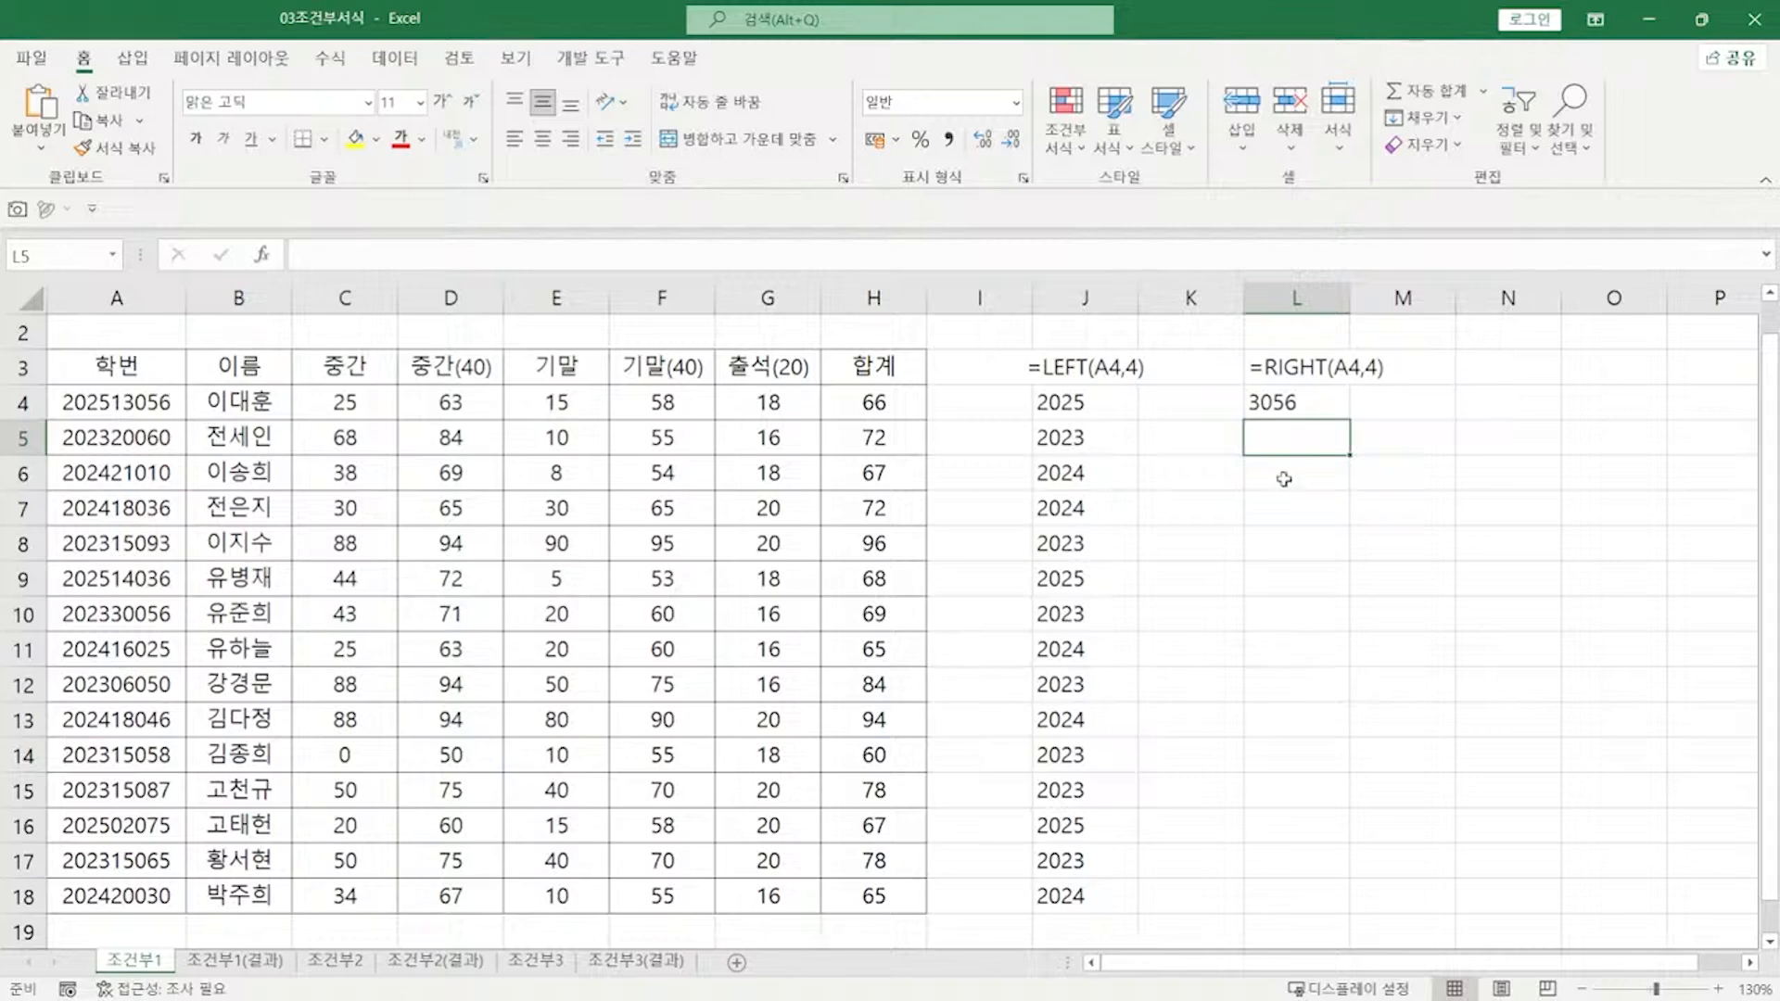
pyautogui.click(1274, 407)
pyautogui.moveTo(1350, 419); pyautogui.dragTo(1327, 908)
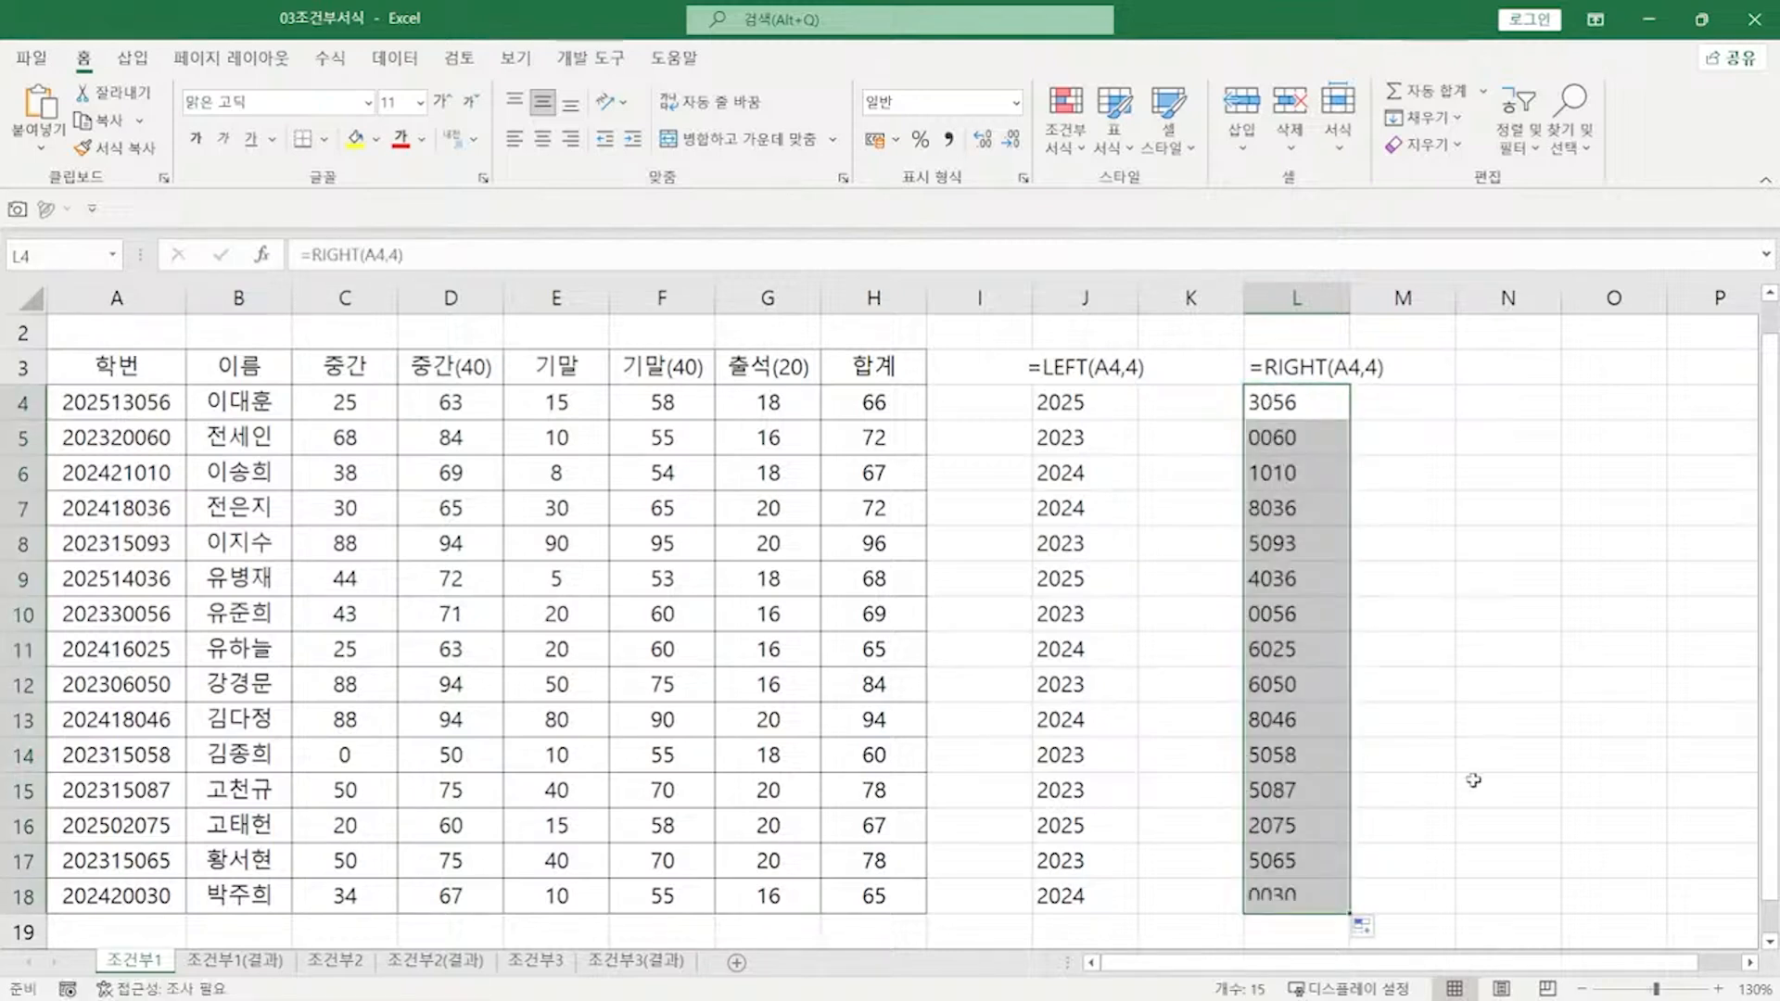
# Step: Enter =MID(A4,3,3) in N4 and copy it down through N18
pyautogui.click(1476, 379)
pyautogui.press('Down')
pyautogui.write('=MI')
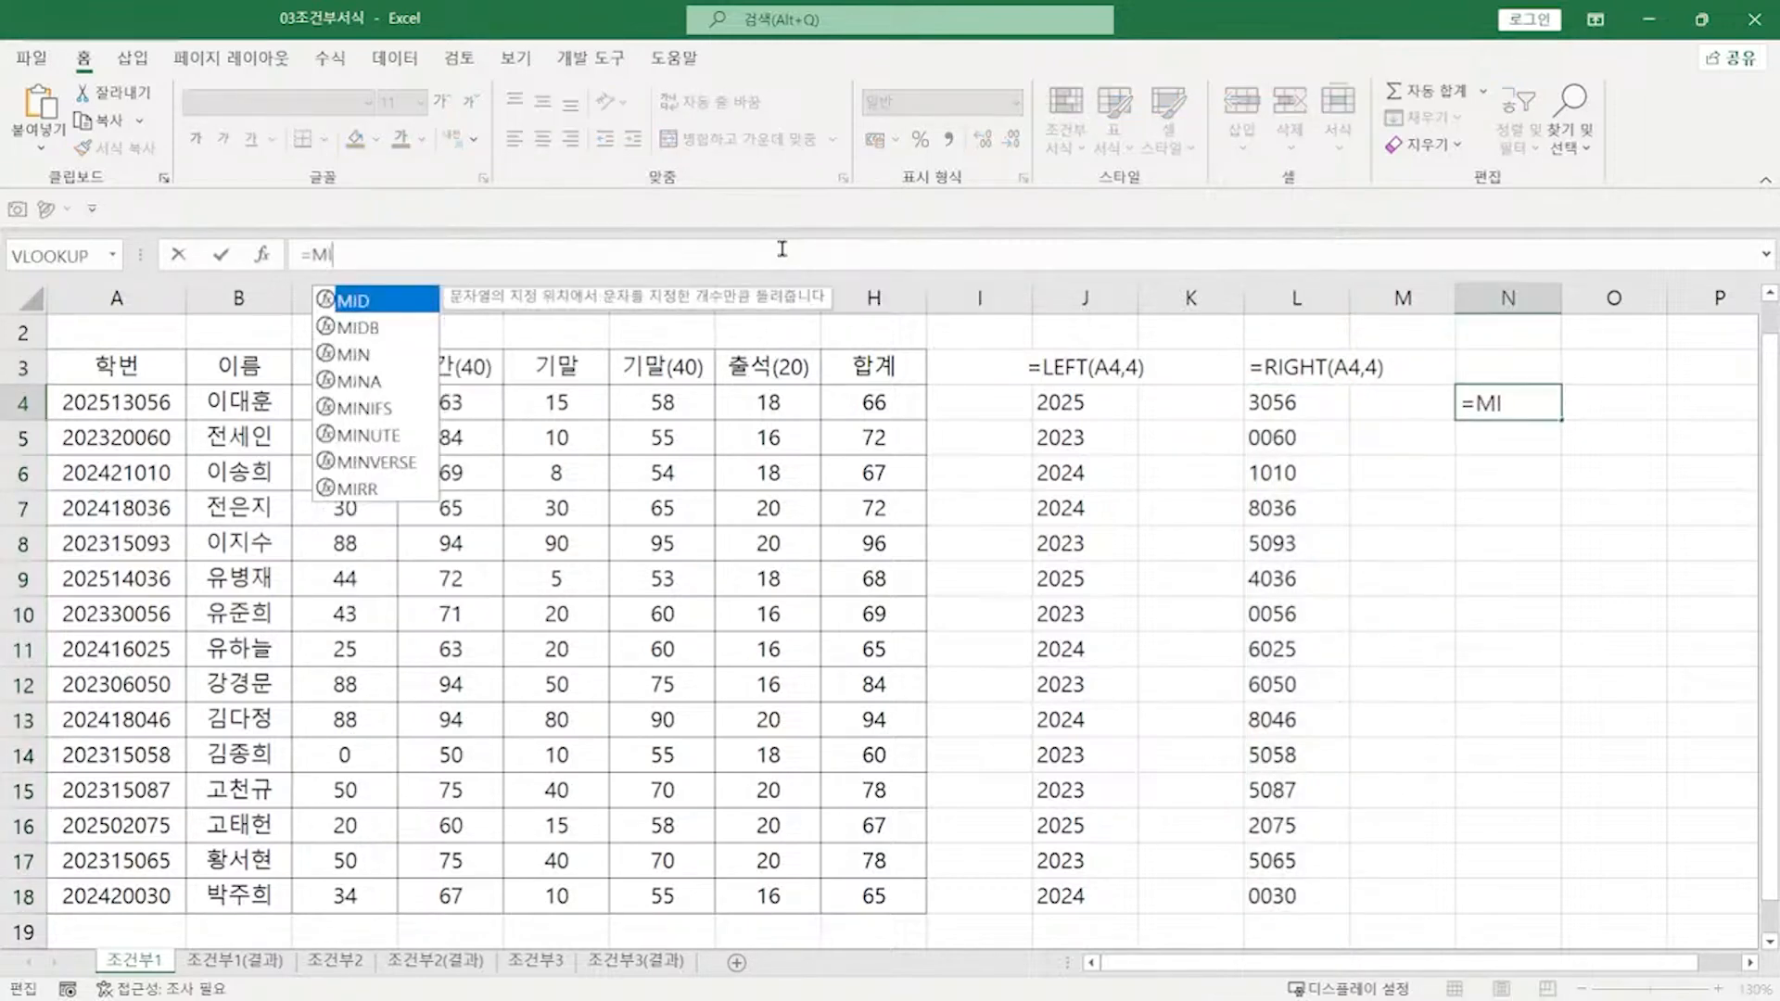
pyautogui.write('D(')
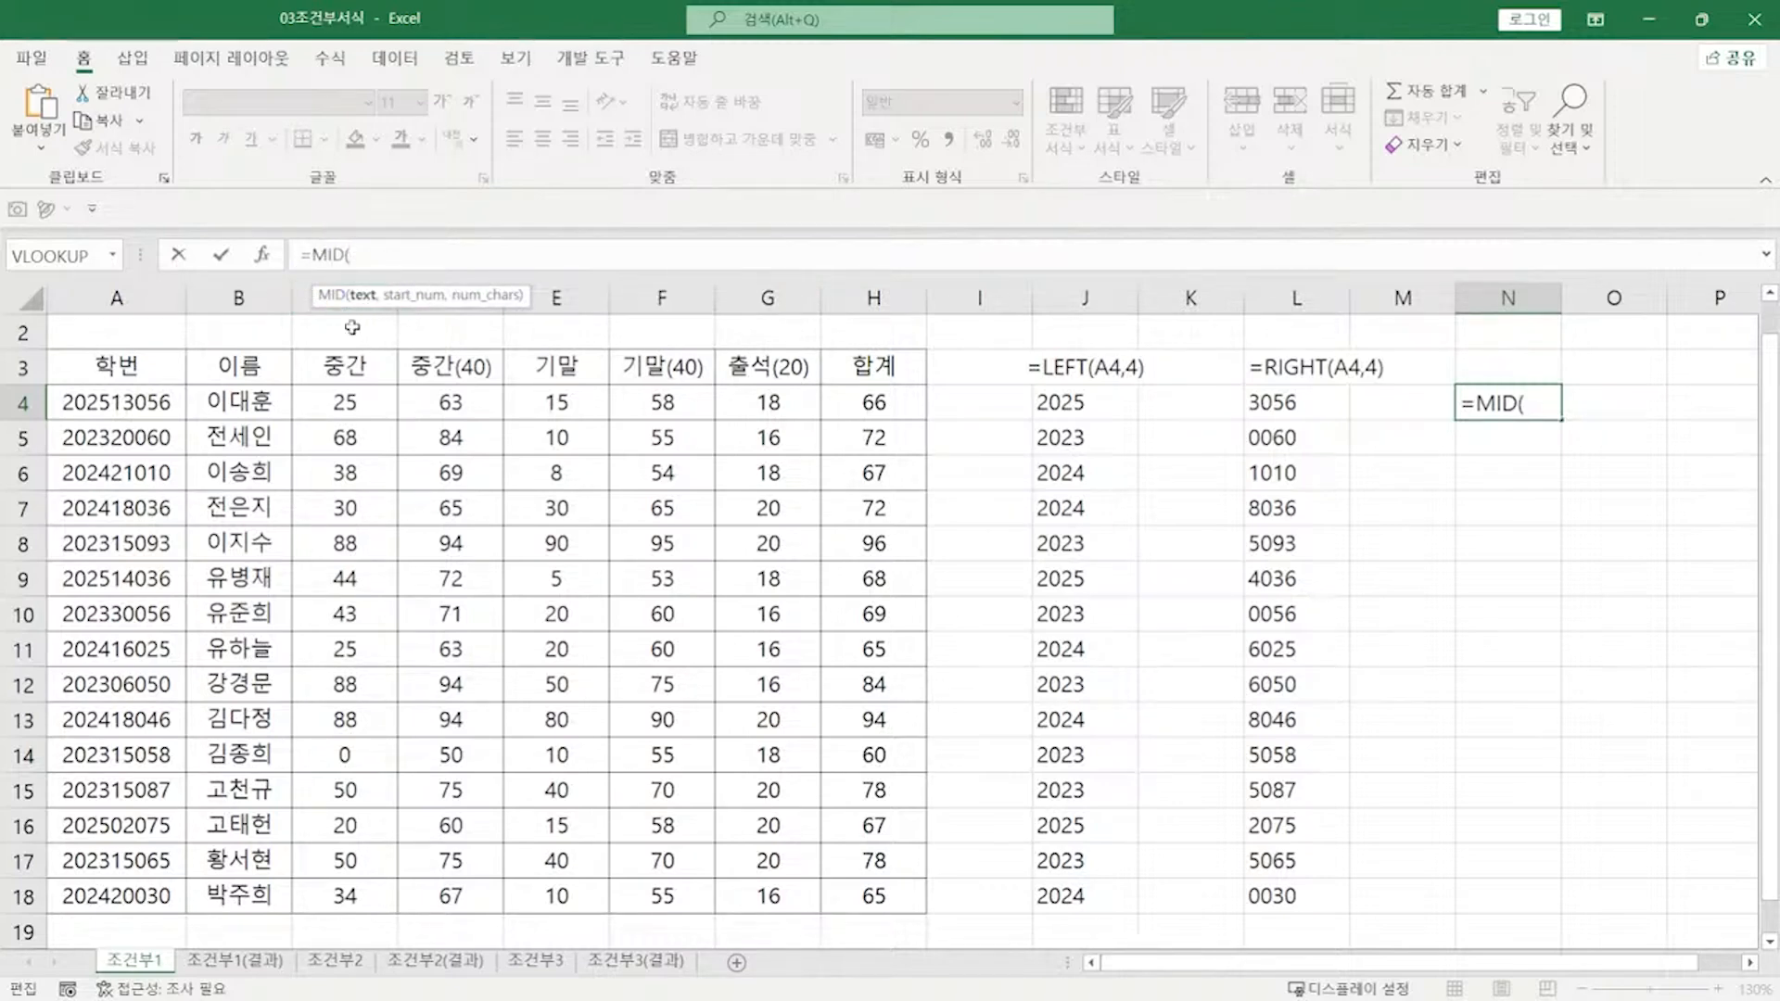
pyautogui.click(149, 402)
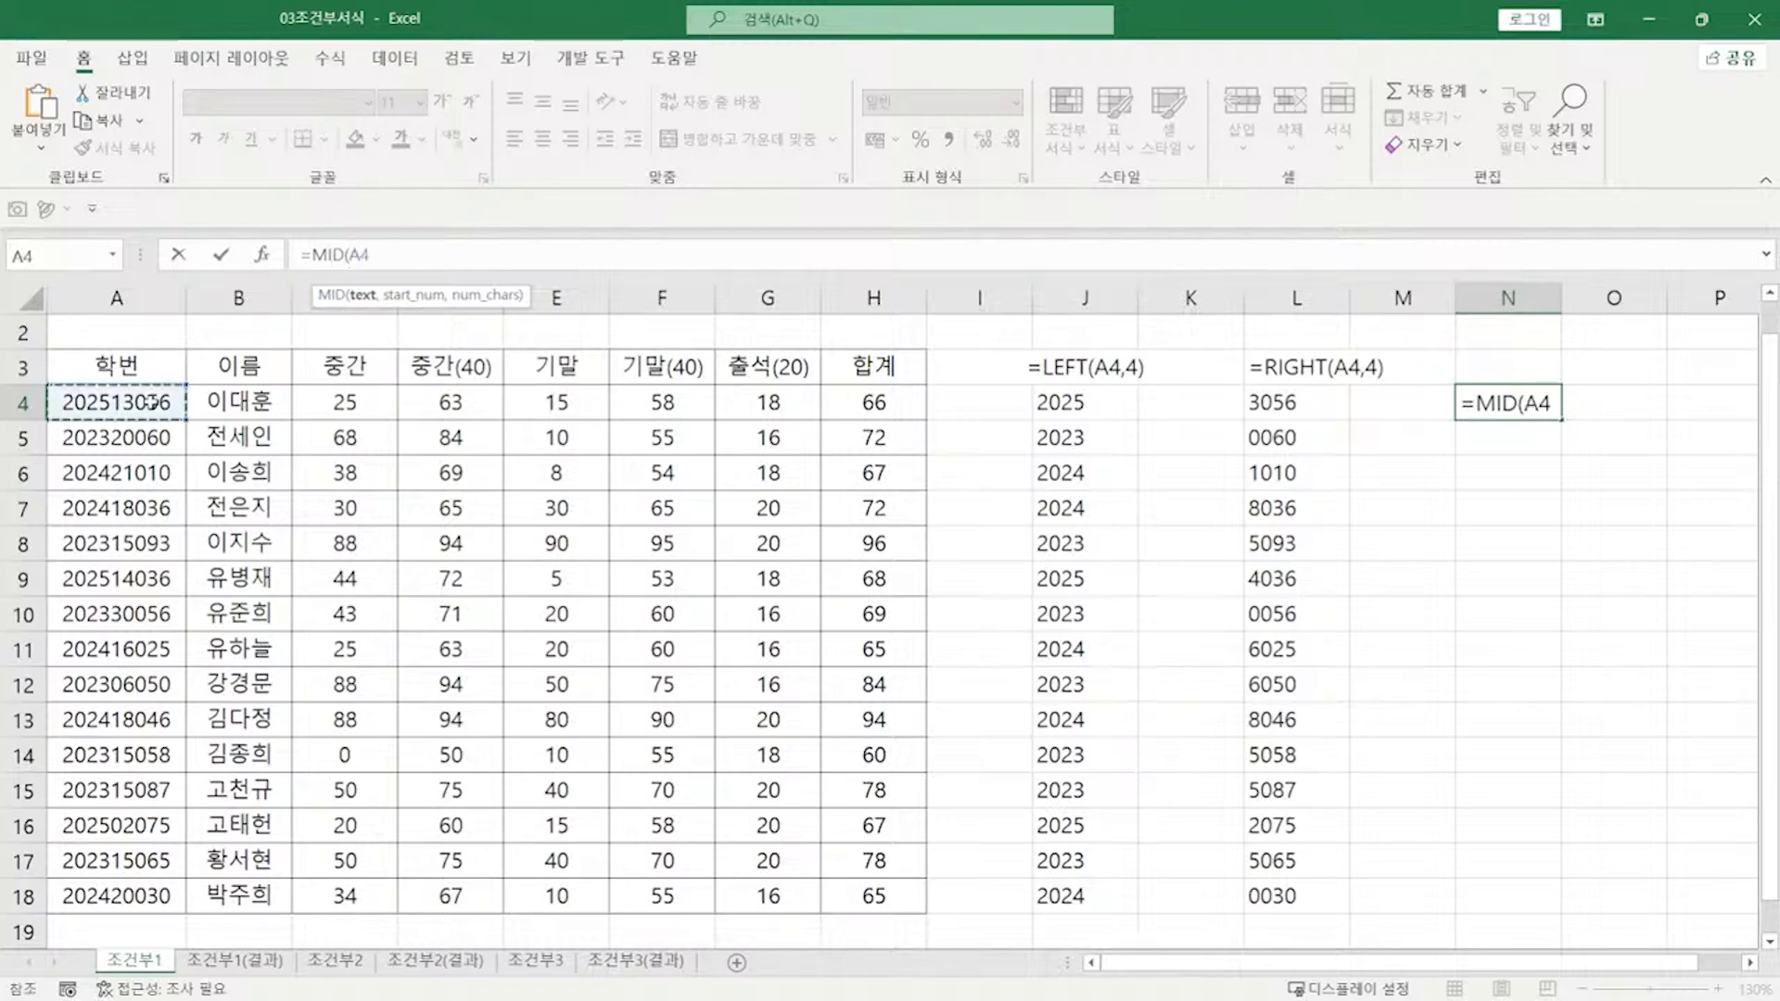
pyautogui.write(',')
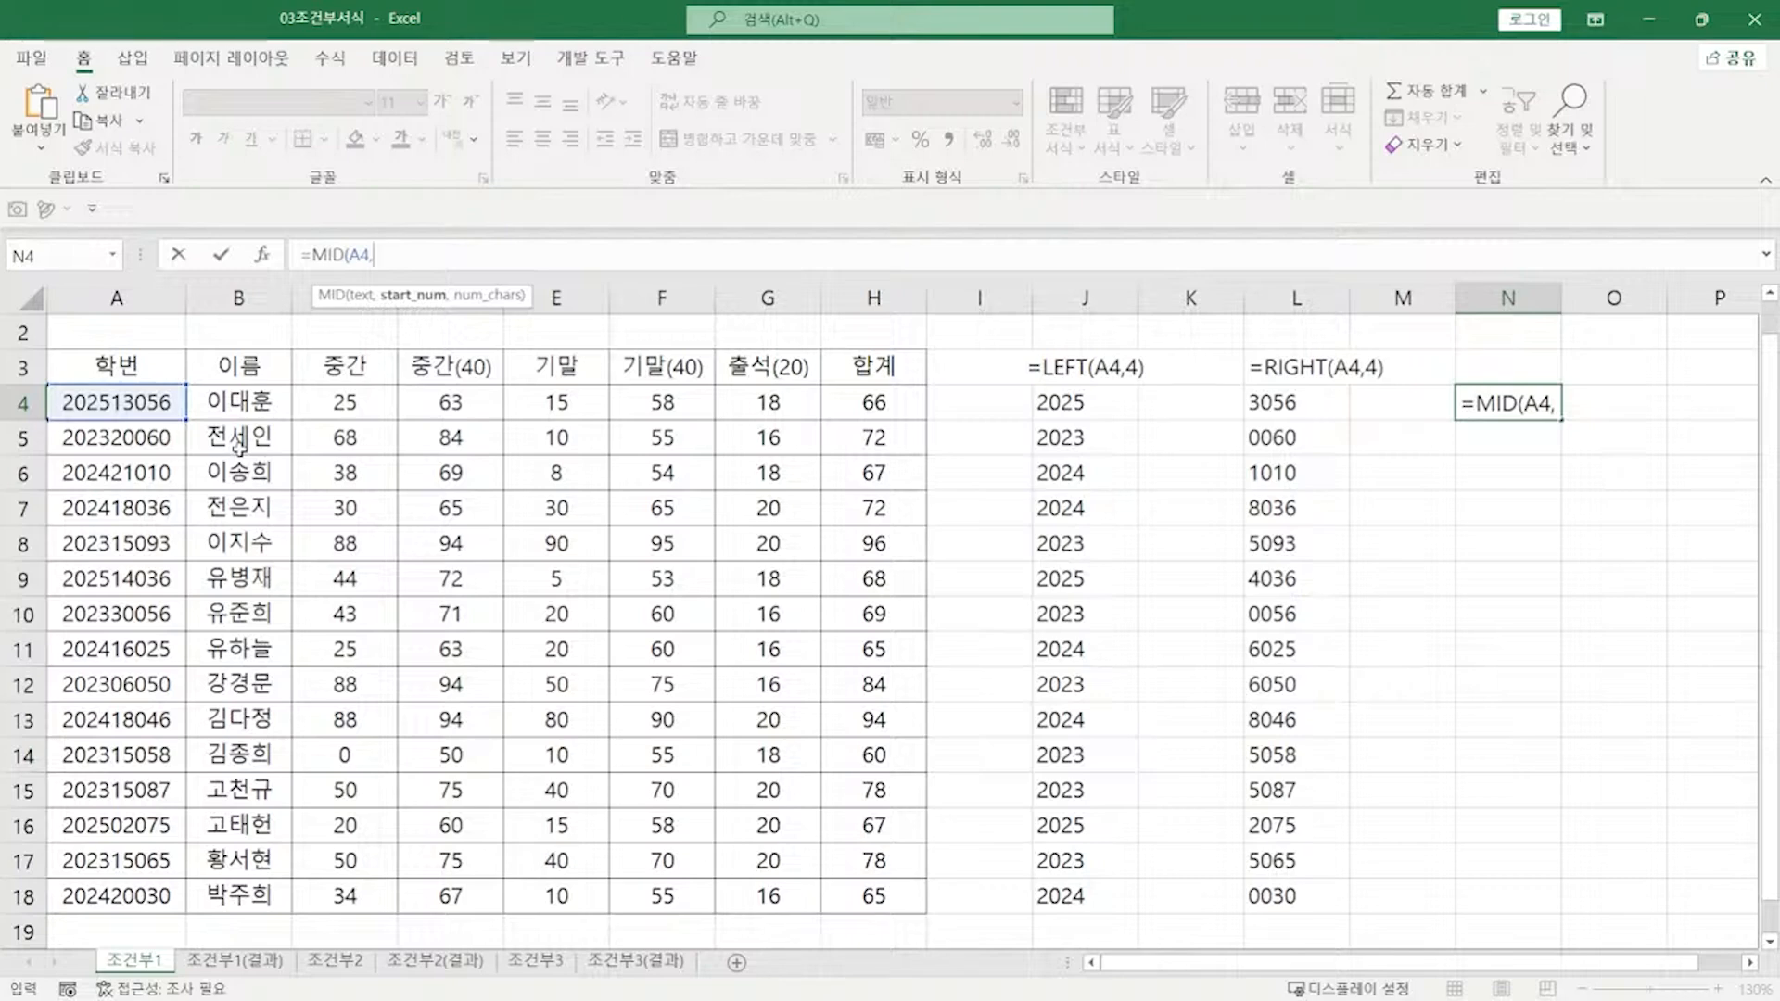
pyautogui.write('3,')
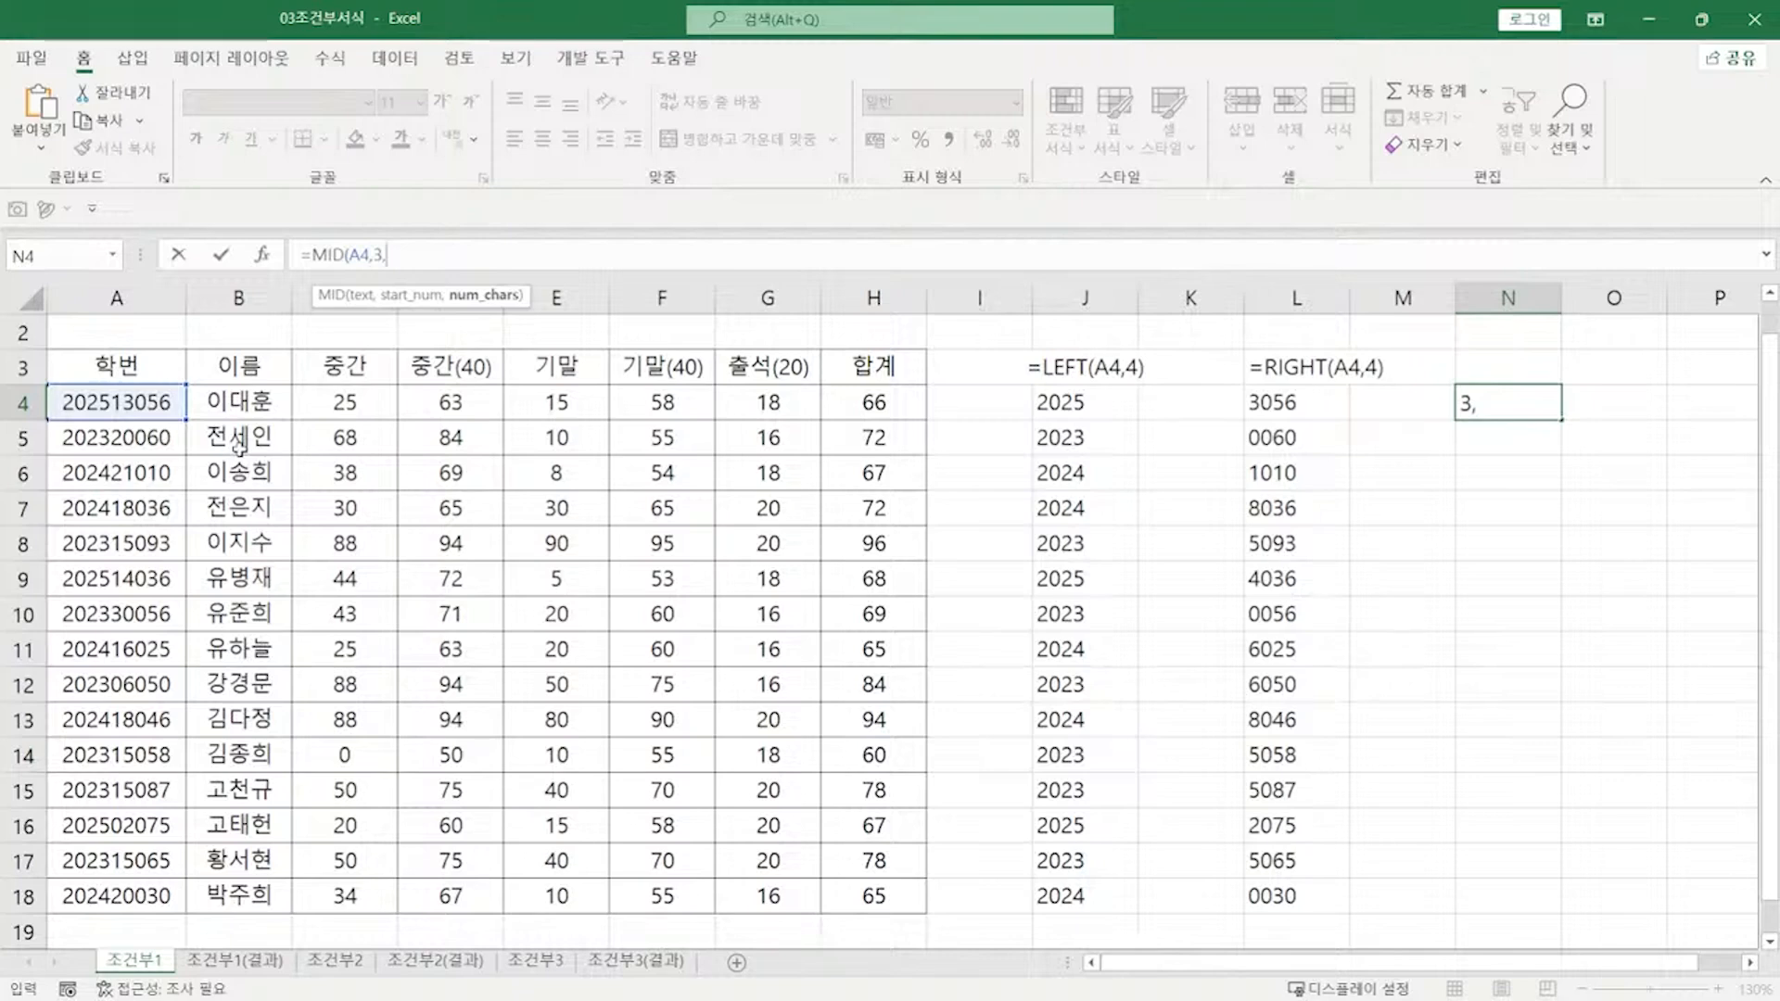
pyautogui.write('3)')
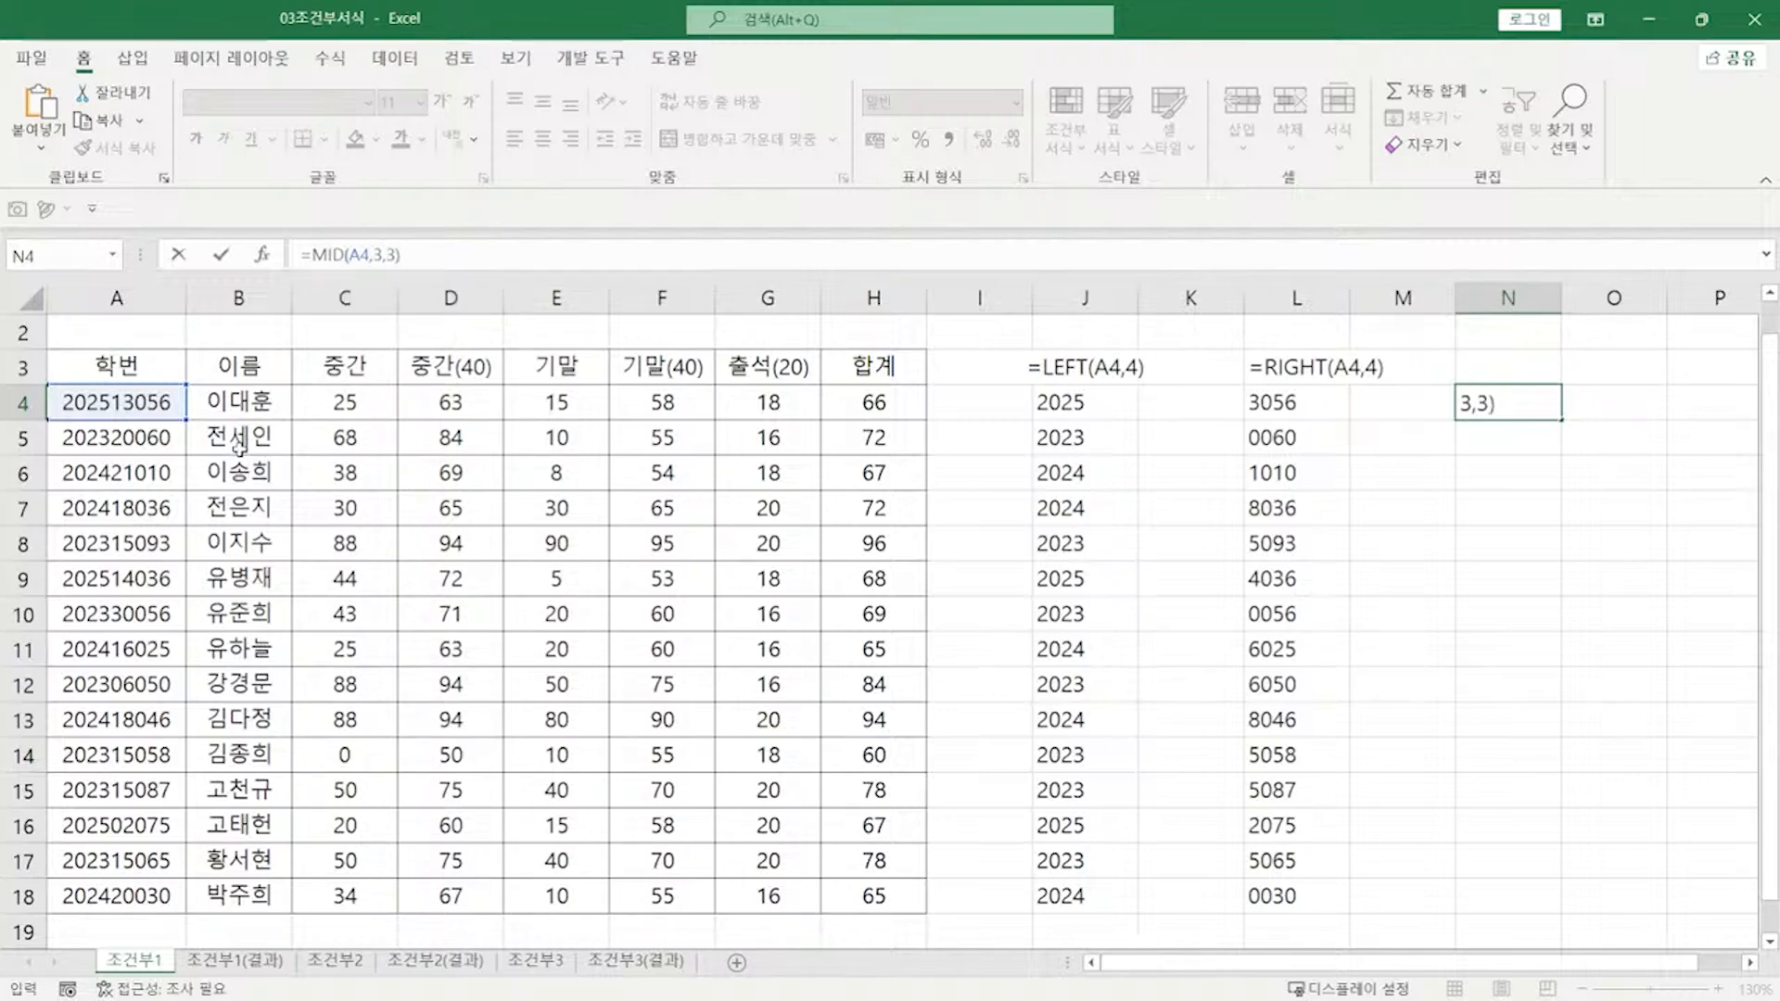
pyautogui.hotkey('ctrl', 'Return')
pyautogui.moveTo(1561, 420); pyautogui.dragTo(1535, 901)
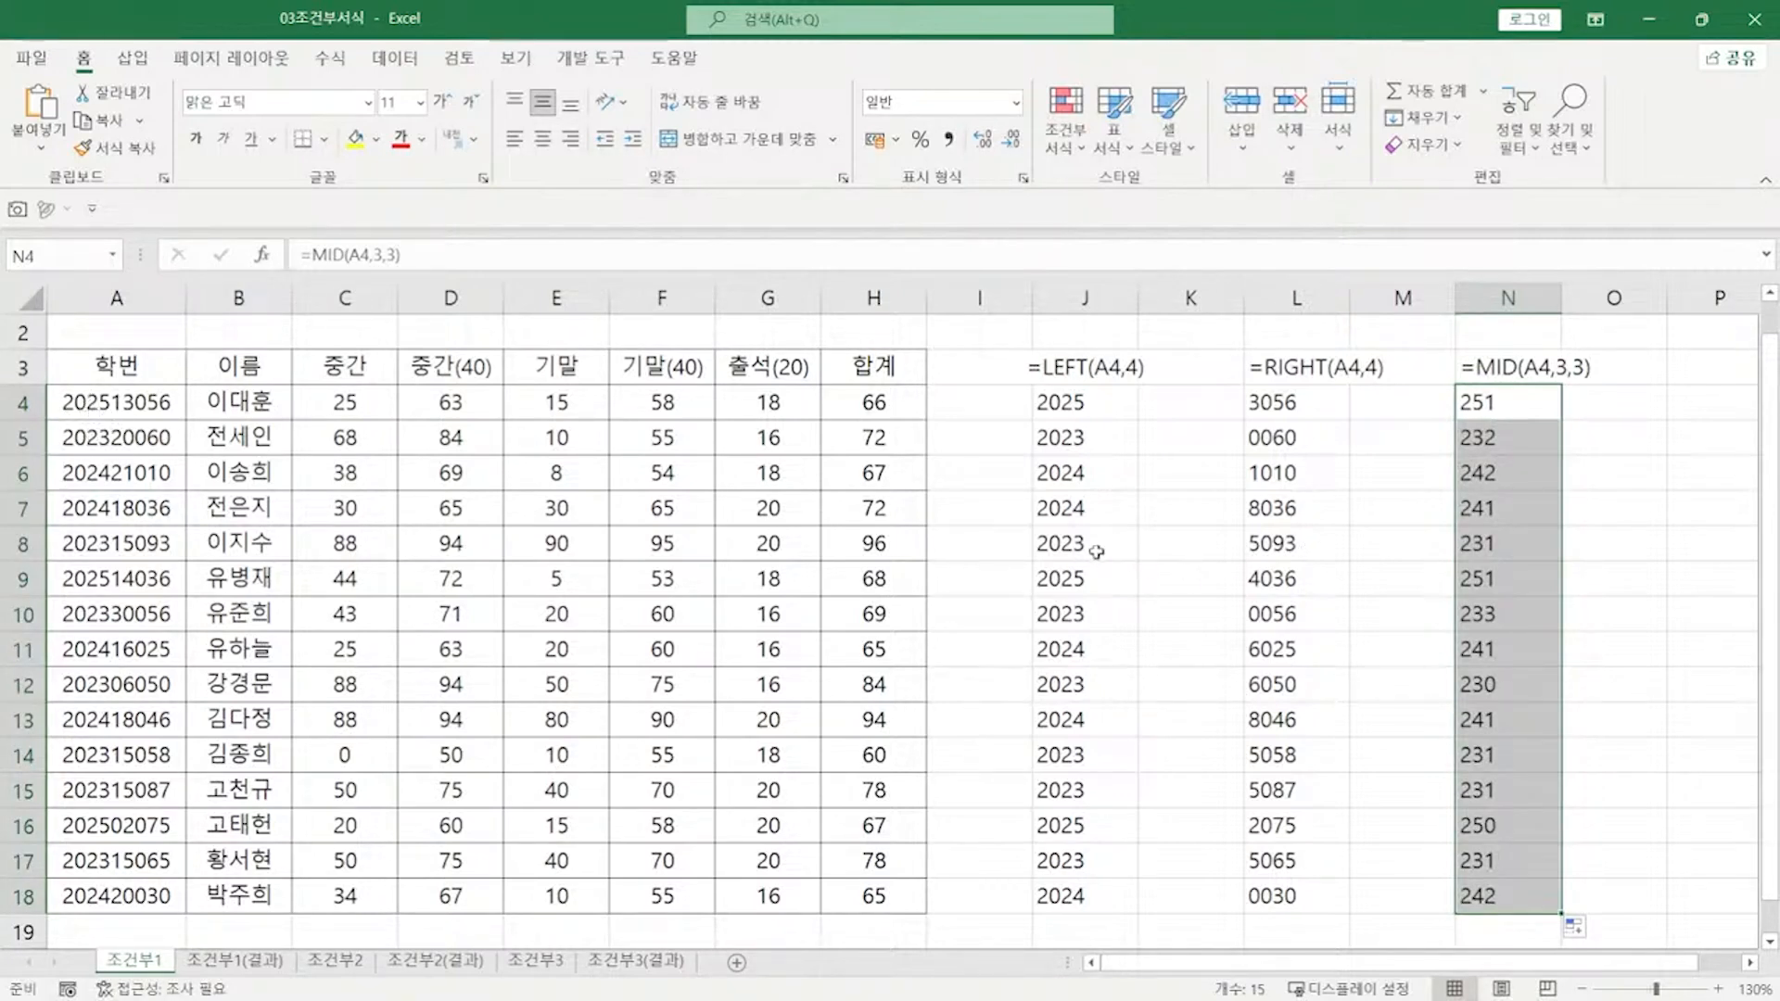
# Step: Reread the Notepad exercise on student numbers starting with 2024 and trace its data range A4:H18 in the Excel sheet
pyautogui.hotkey('alt', 'Tab')
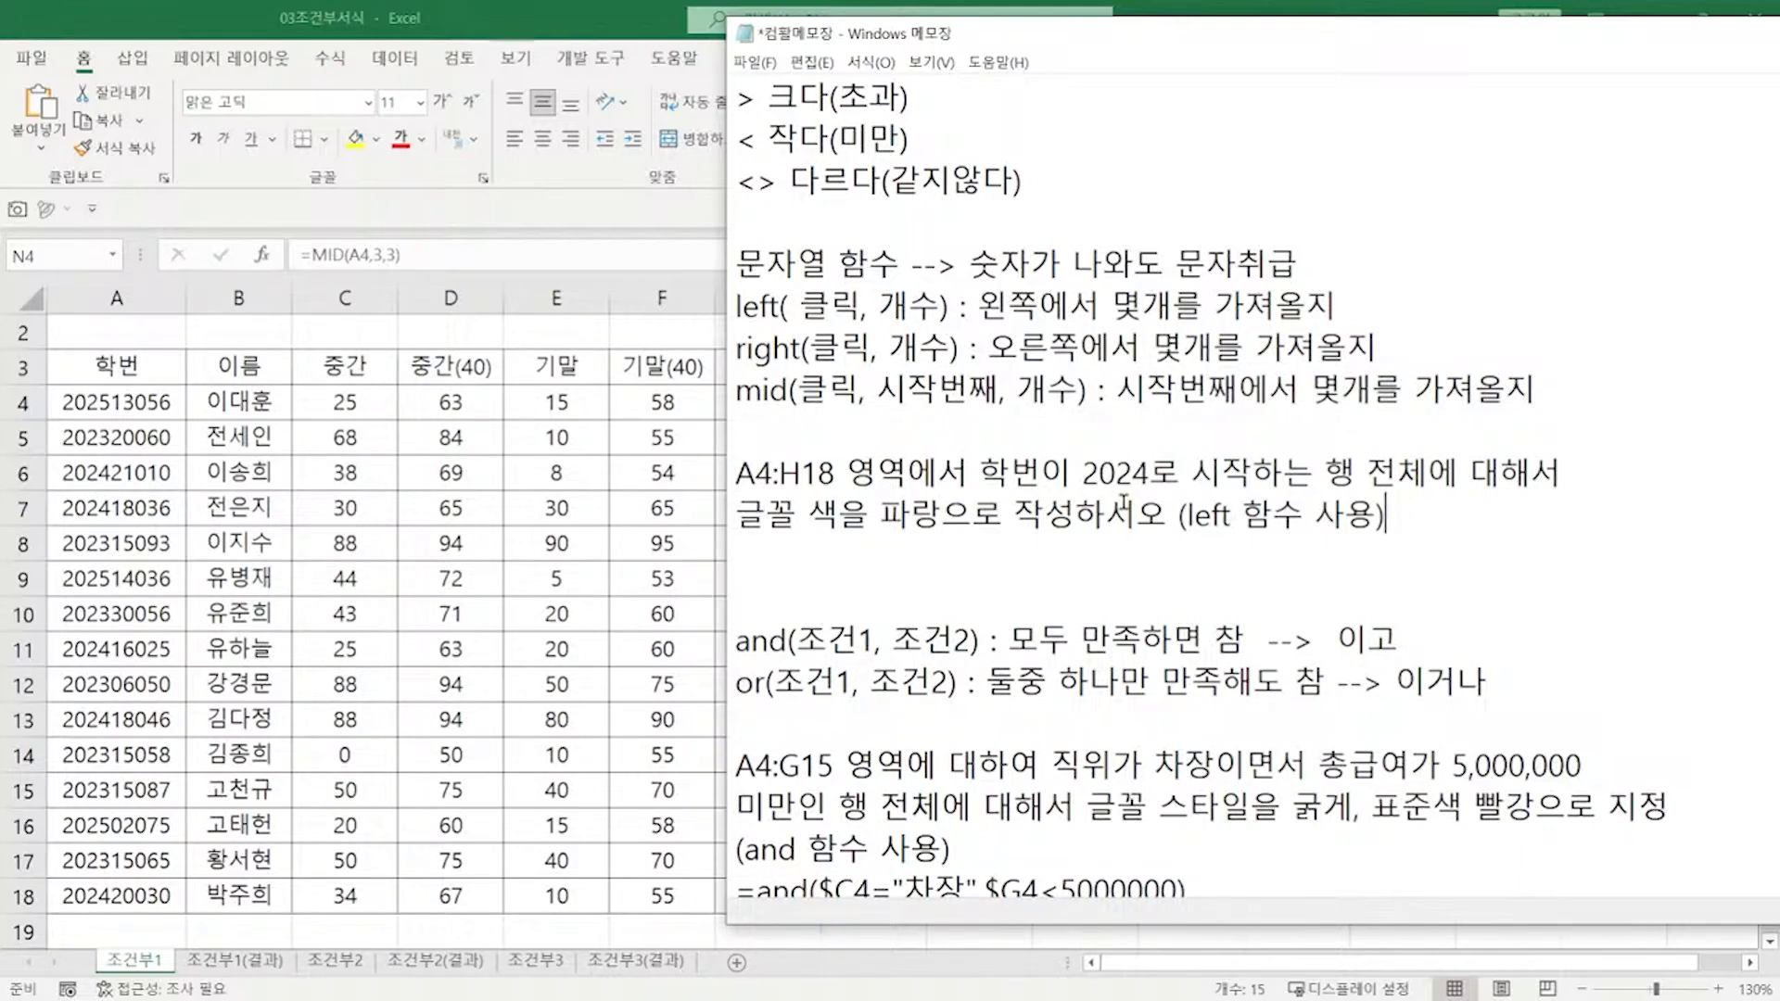
pyautogui.hotkey('alt', 'Tab')
pyautogui.click(606, 515)
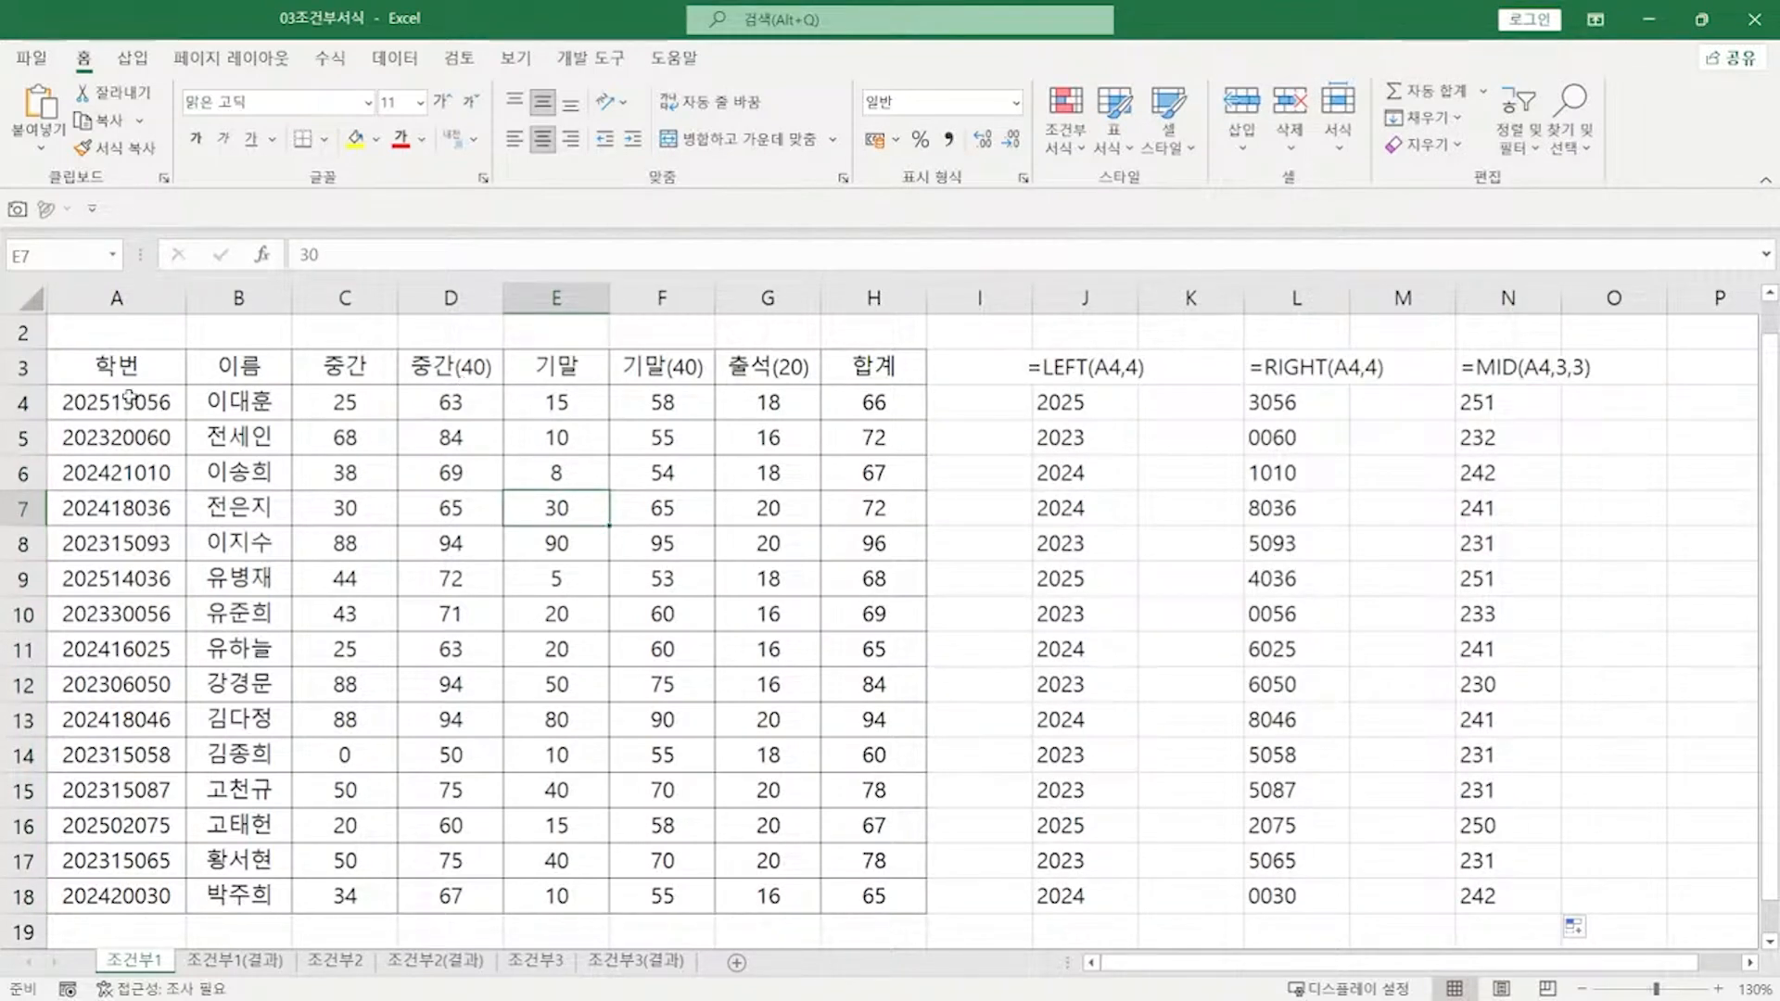
pyautogui.moveTo(137, 401); pyautogui.dragTo(857, 904)
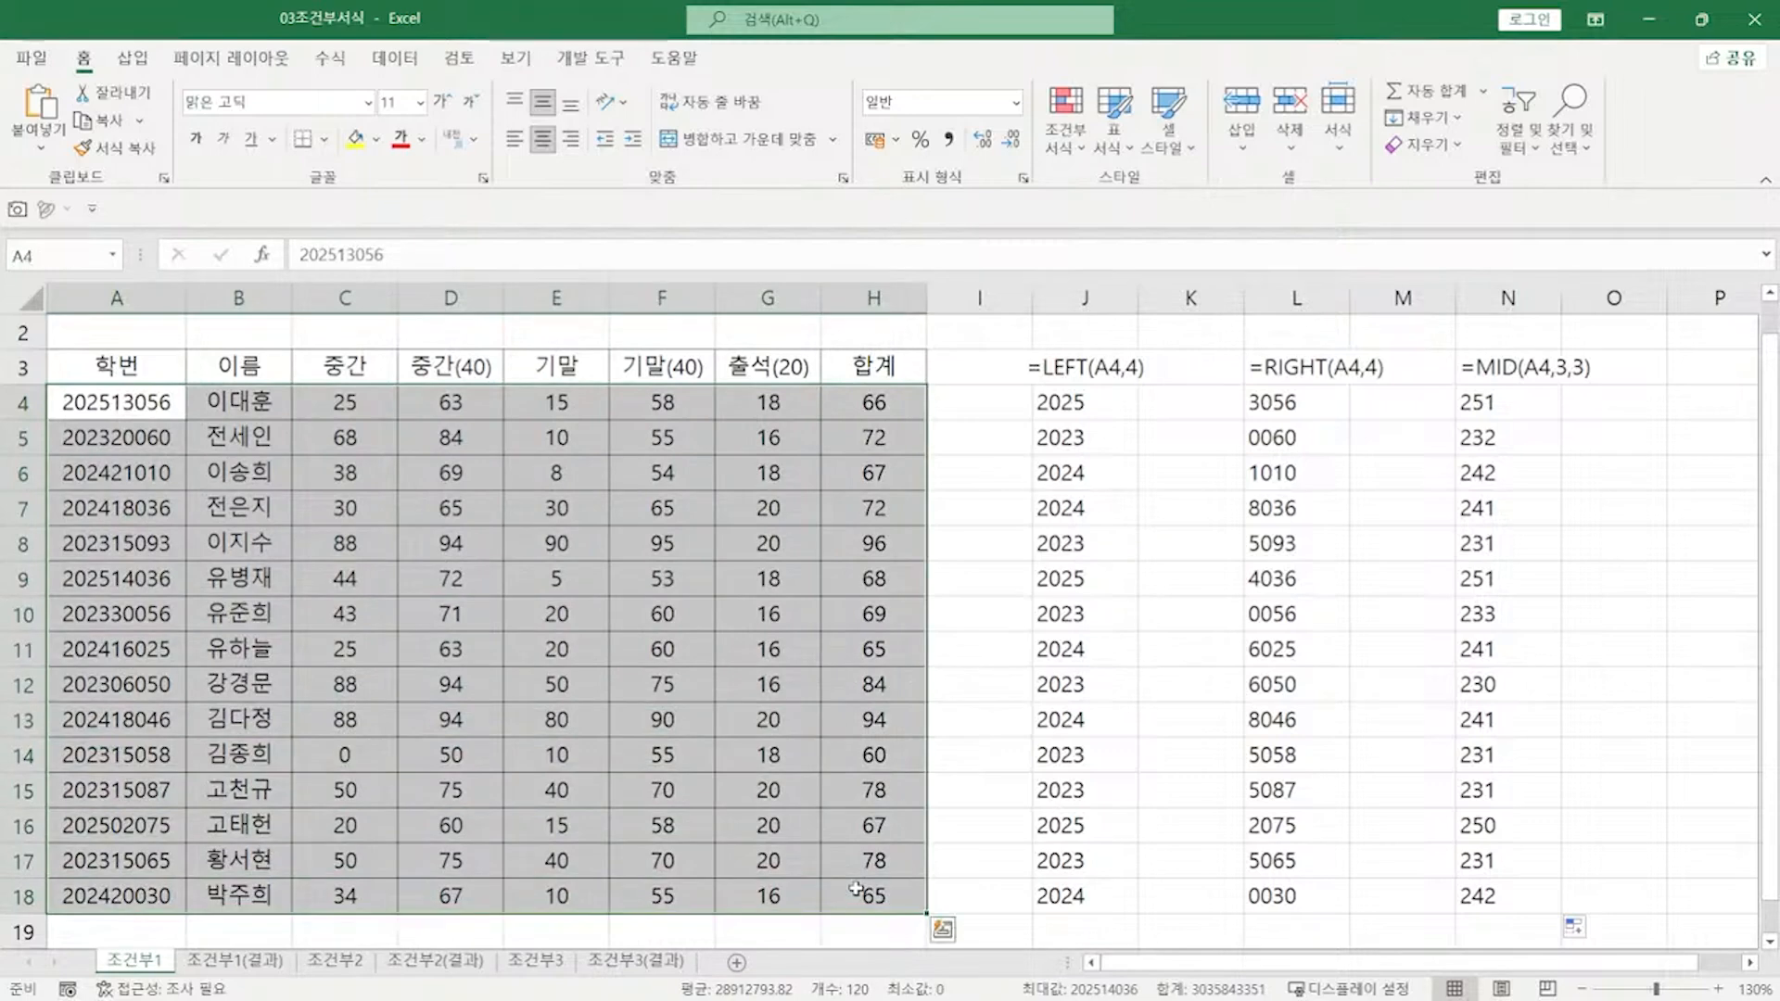
pyautogui.click(721, 674)
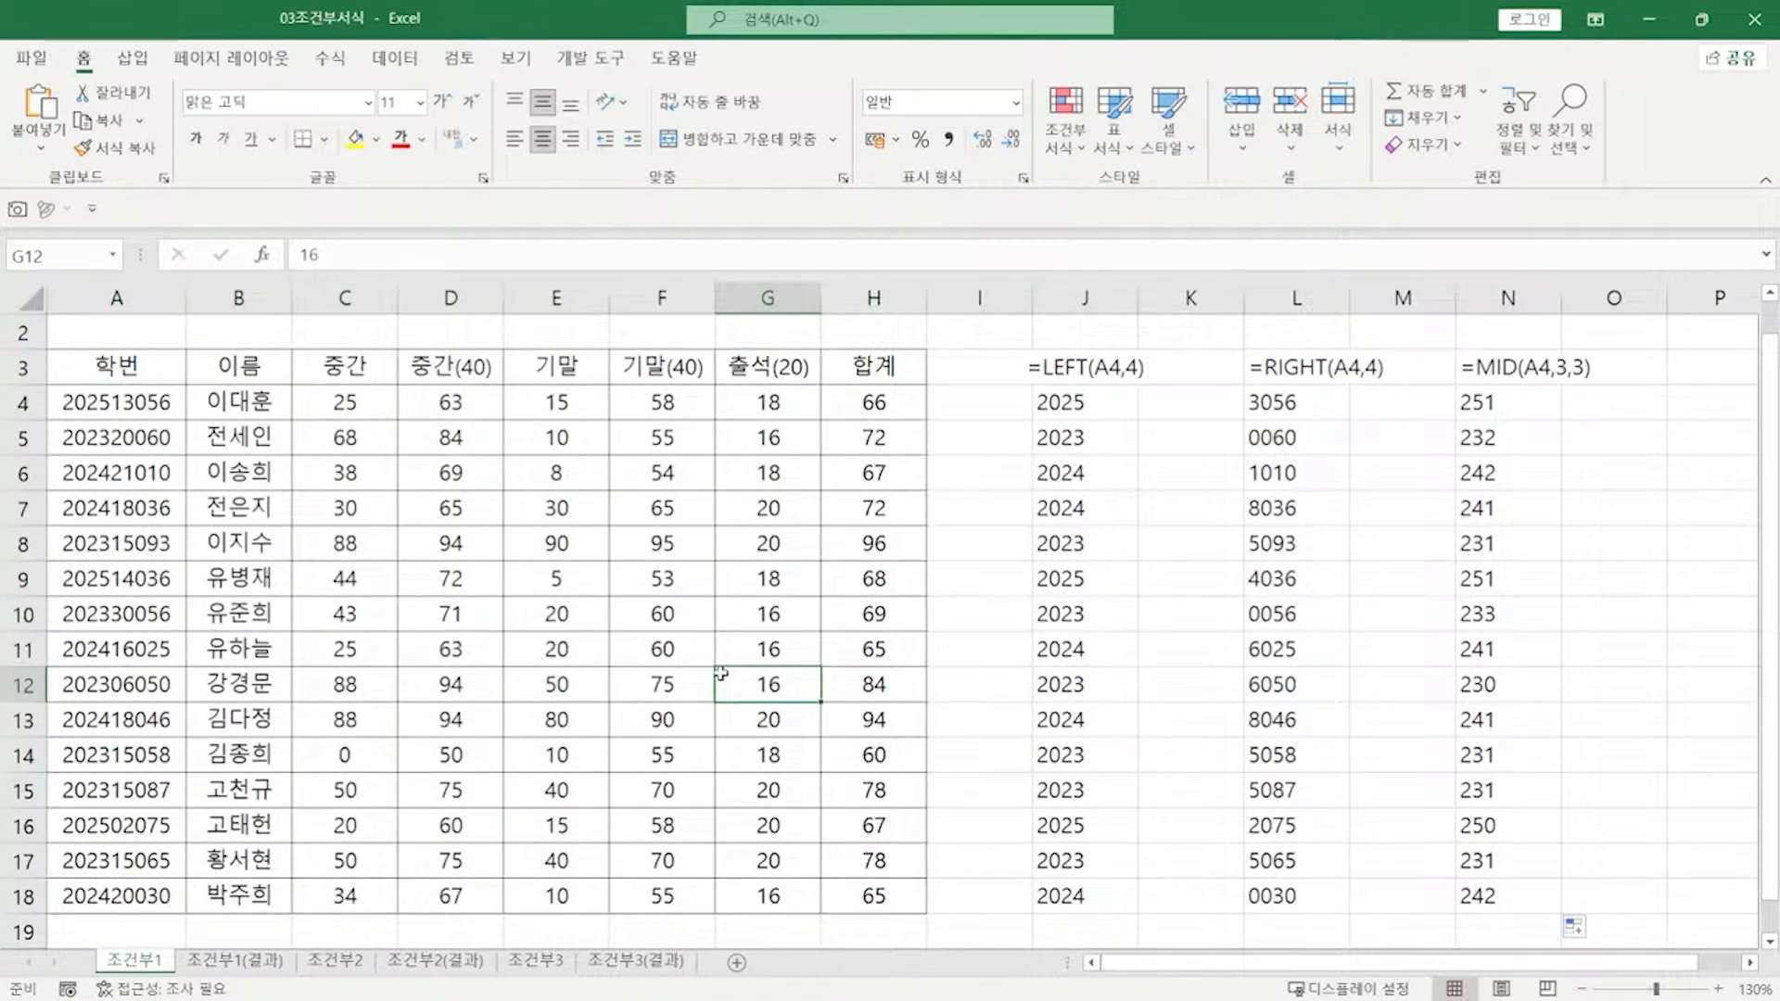
pyautogui.moveTo(139, 406); pyautogui.dragTo(885, 861)
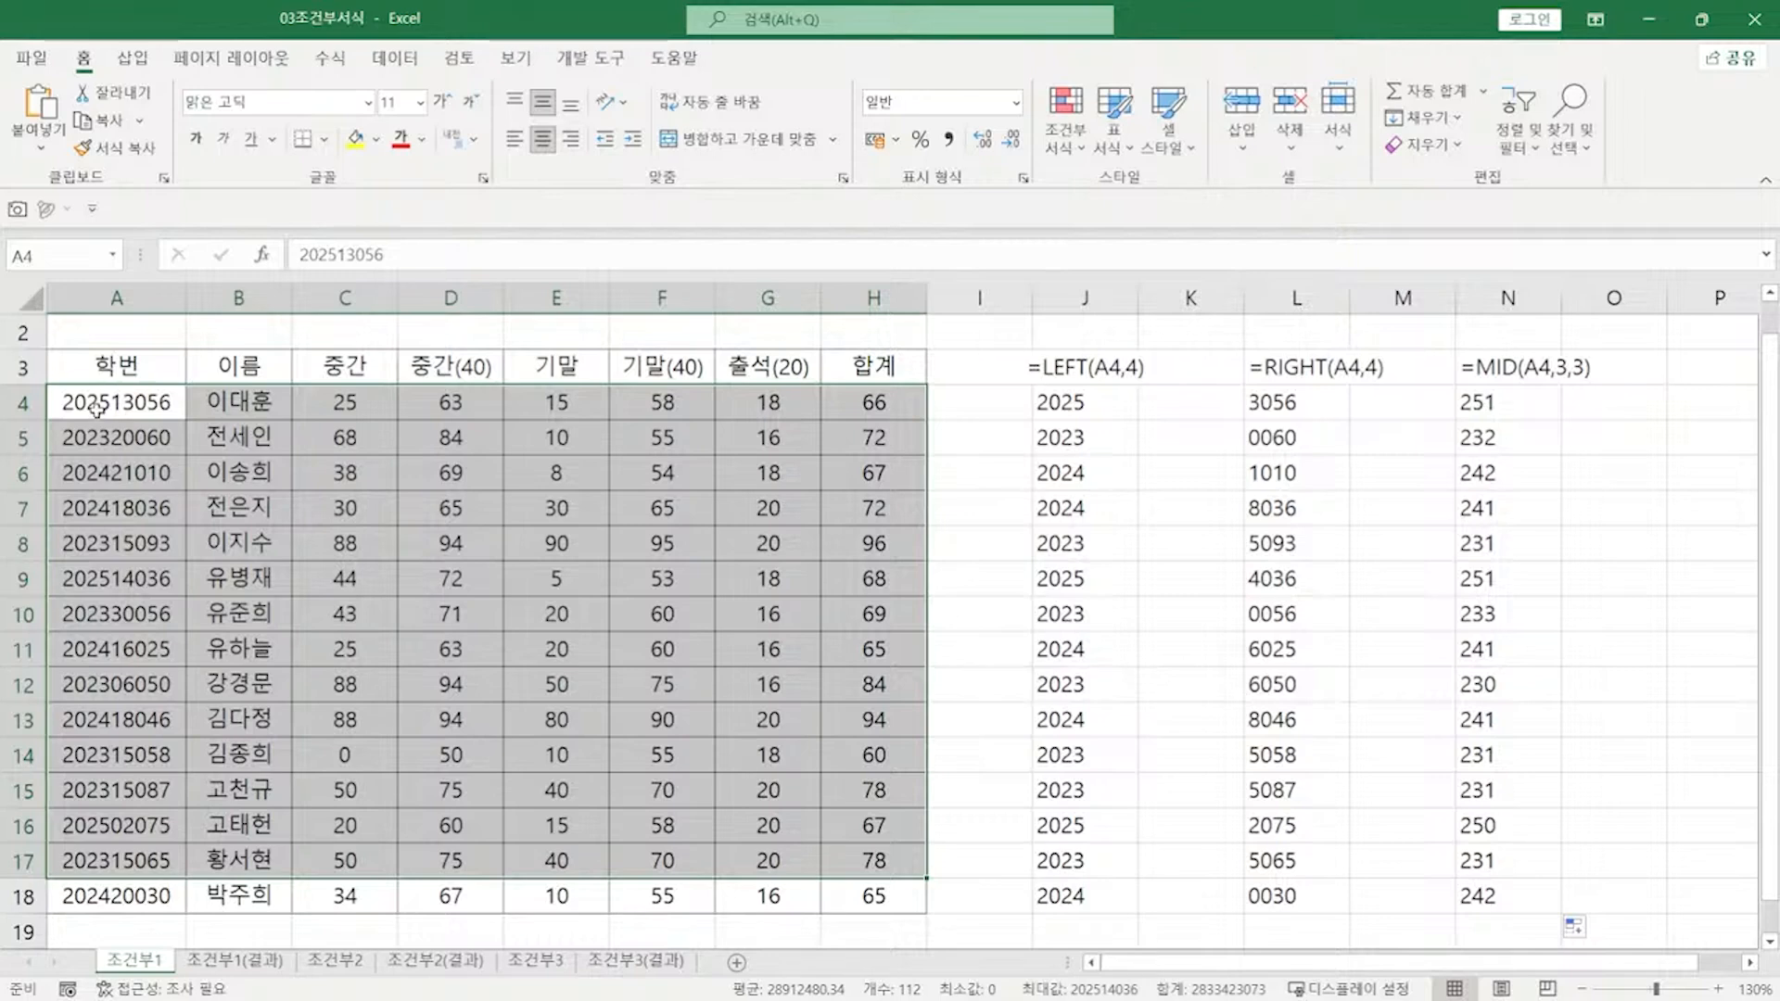
pyautogui.click(148, 423)
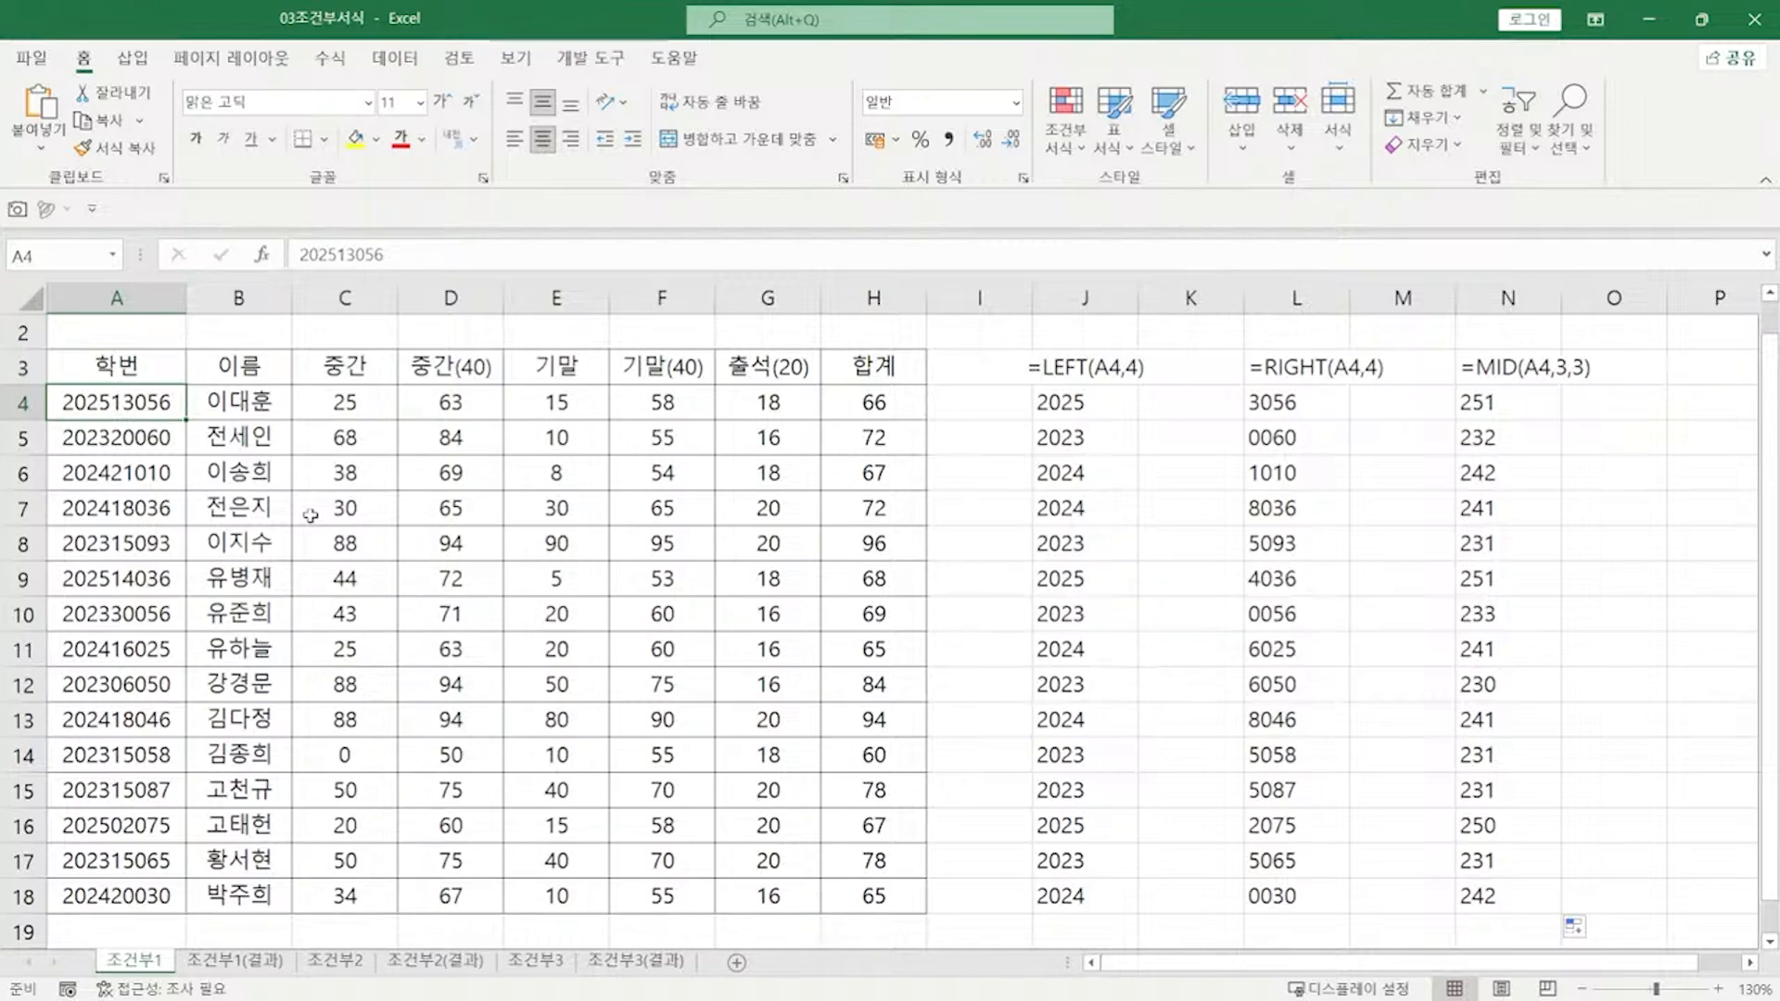
# Step: Start a new conditional formatting rule for A4:H18 that uses a formula to determine the formatted cells
pyautogui.hotkey('ctrl', 'shift', 'Right')
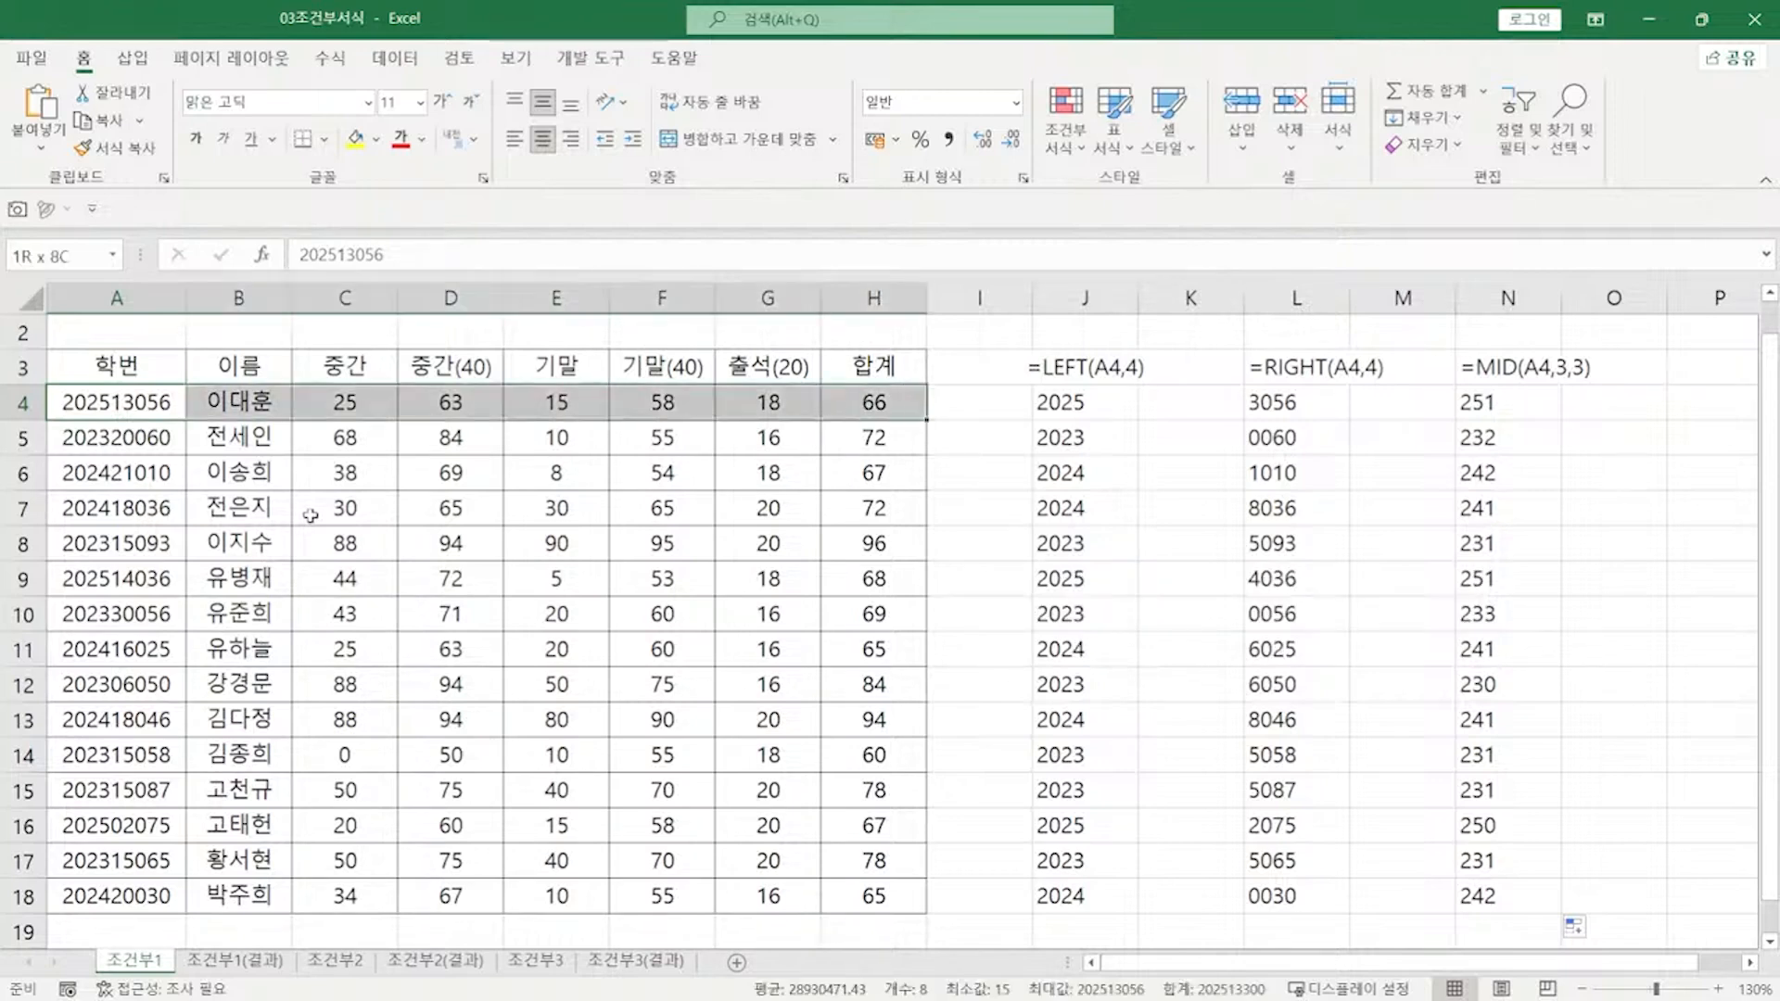
pyautogui.hotkey('ctrl', 'shift', 'Down')
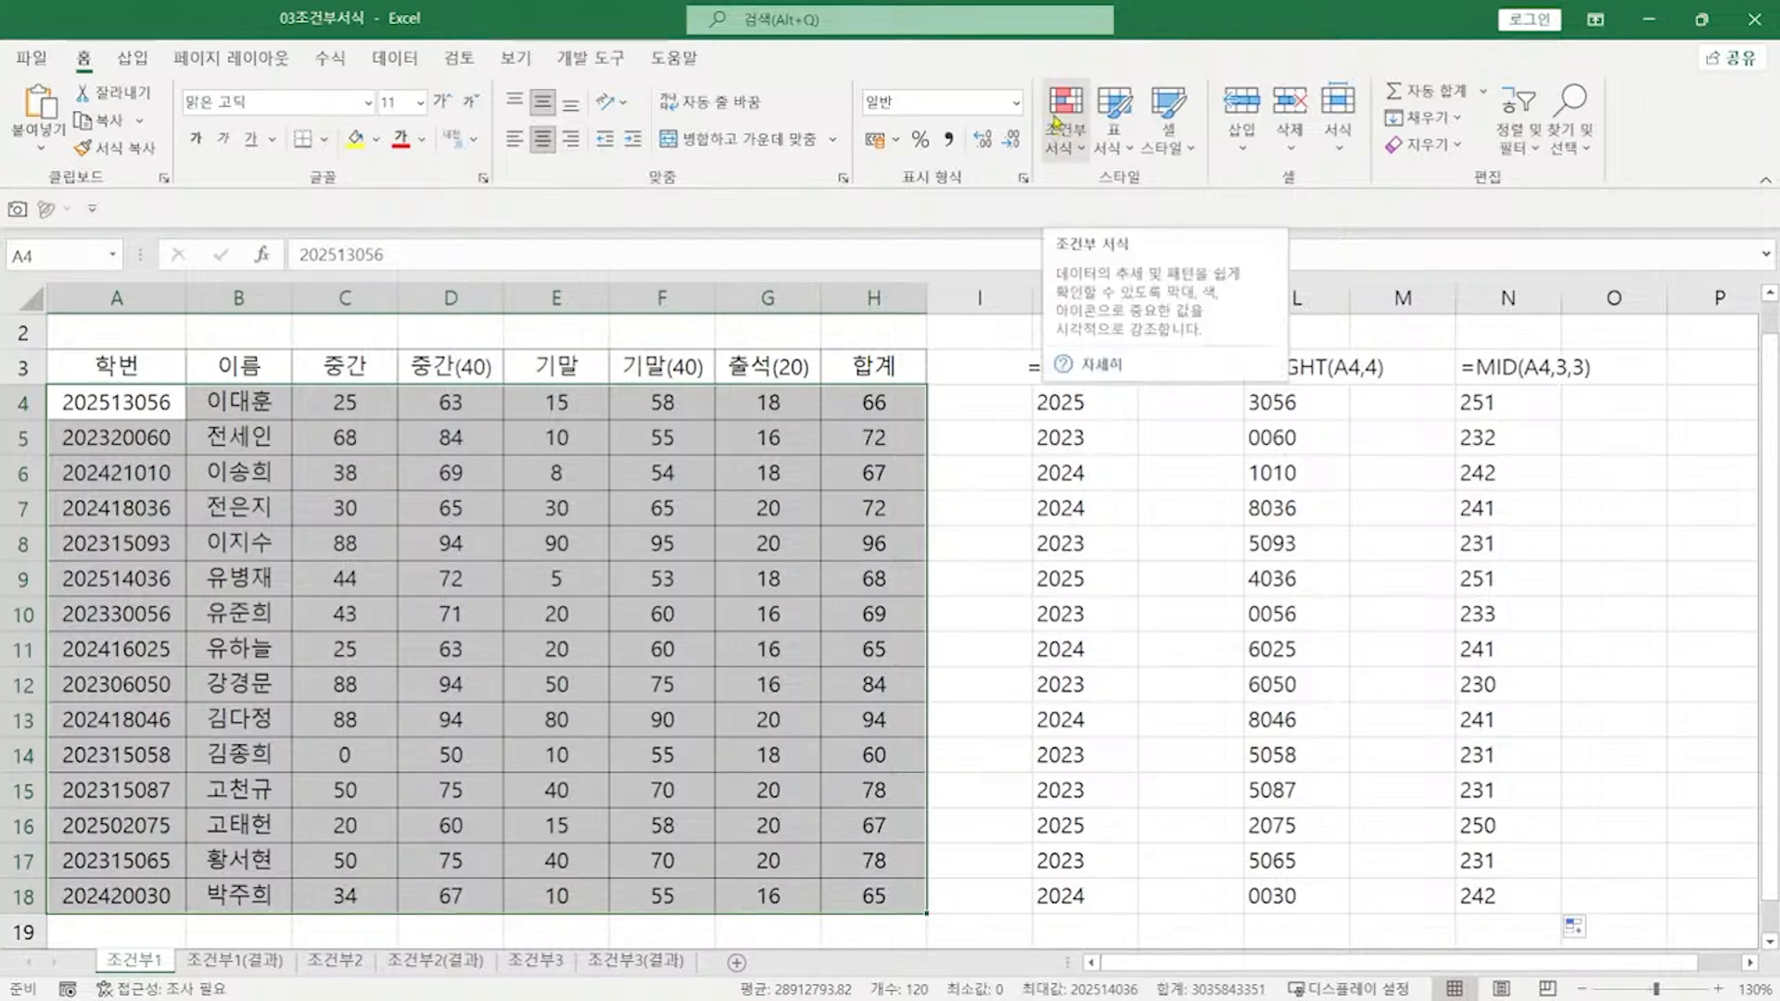
pyautogui.click(1063, 143)
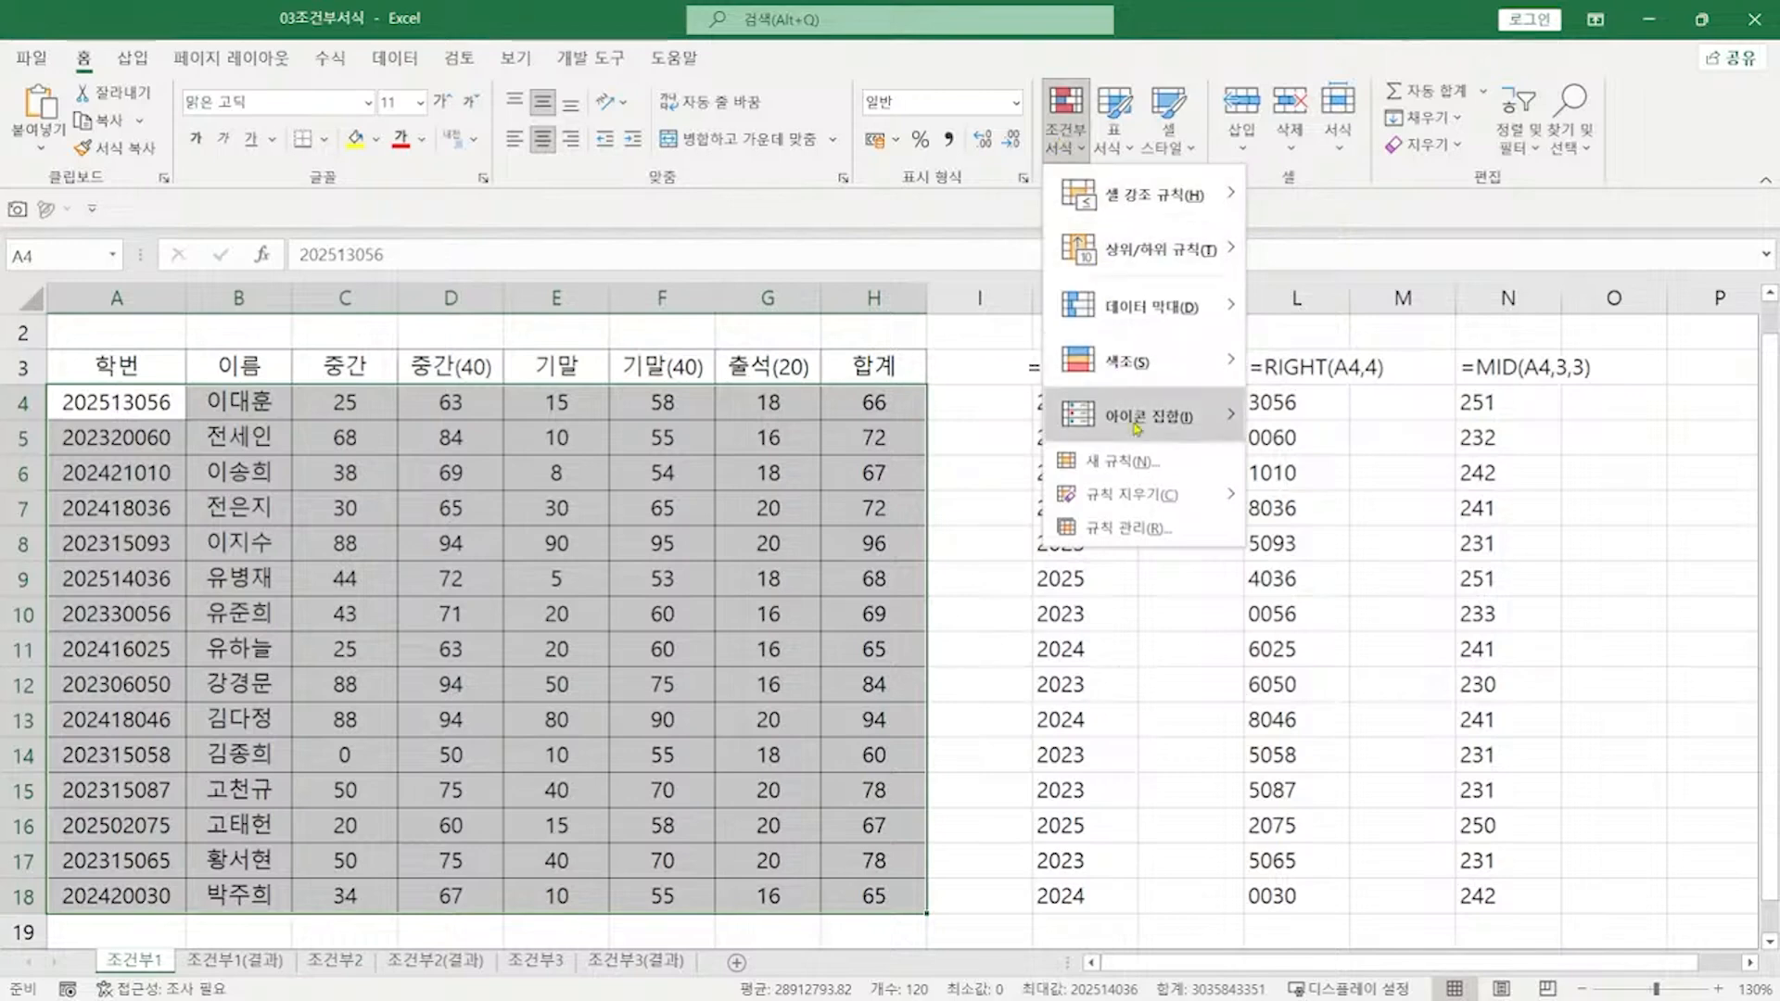
pyautogui.click(1137, 463)
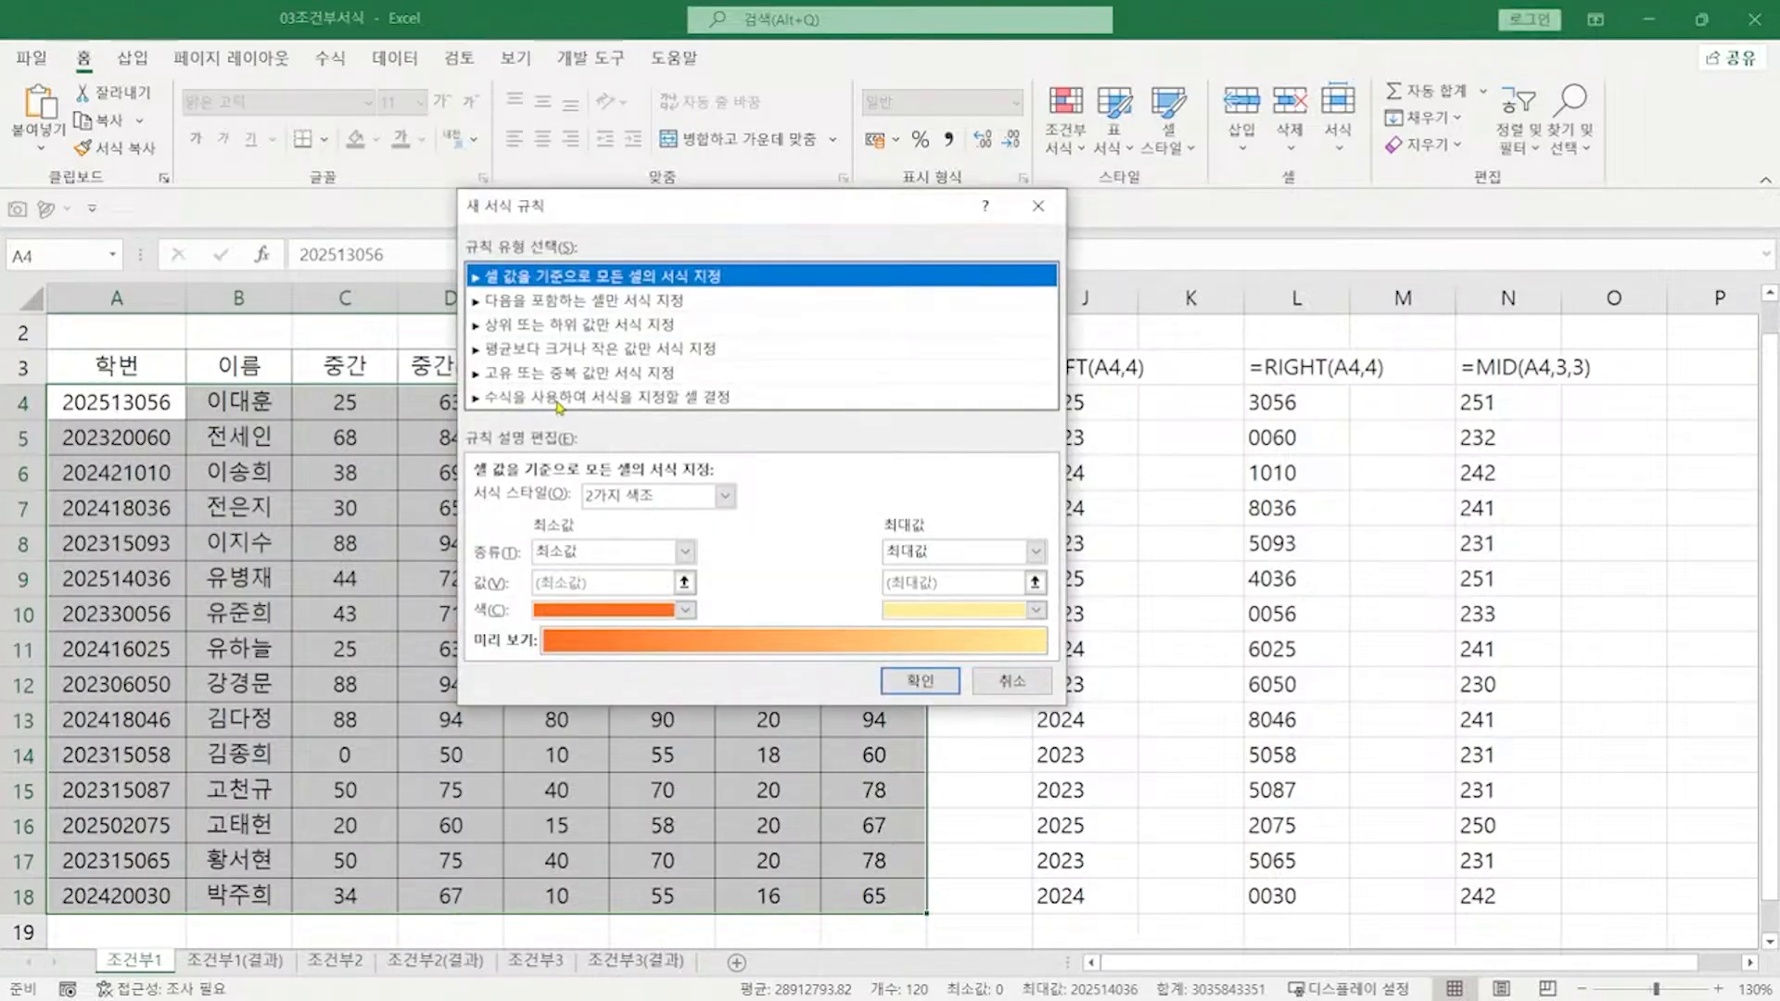
pyautogui.click(615, 398)
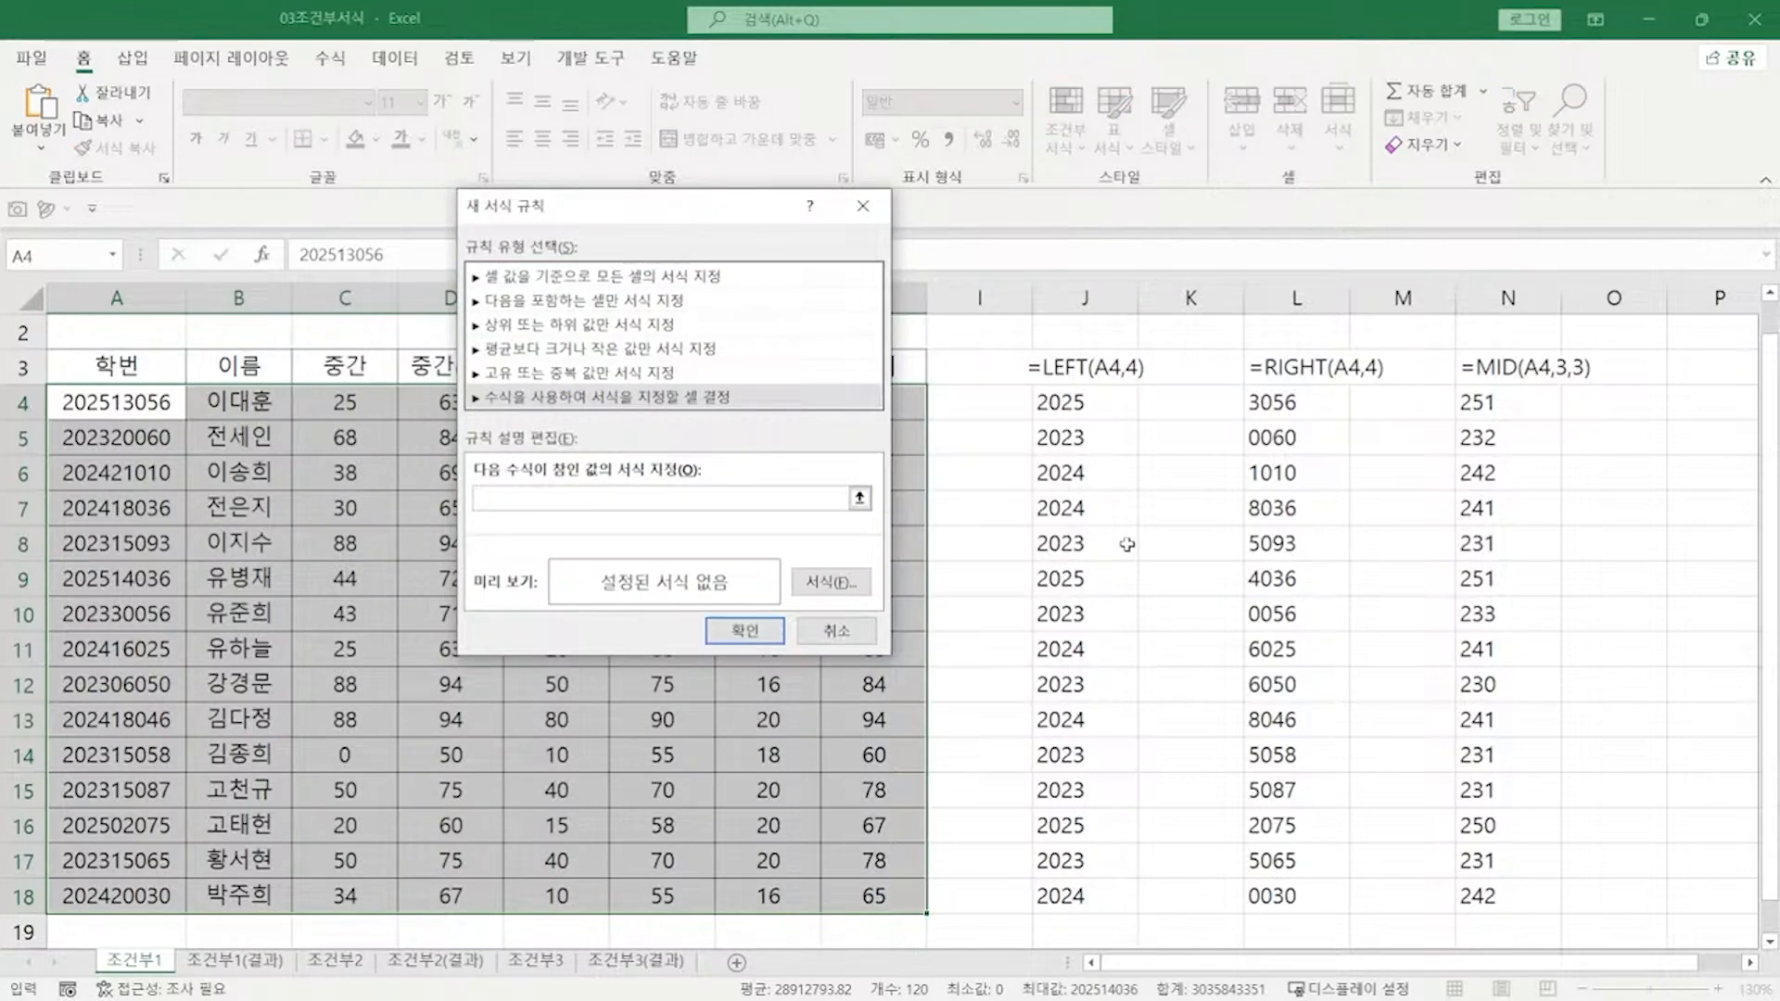
# Step: Enter =LEFT($A4,4)="2024" as the rule's formula, with only column A fixed in the reference
pyautogui.click(627, 498)
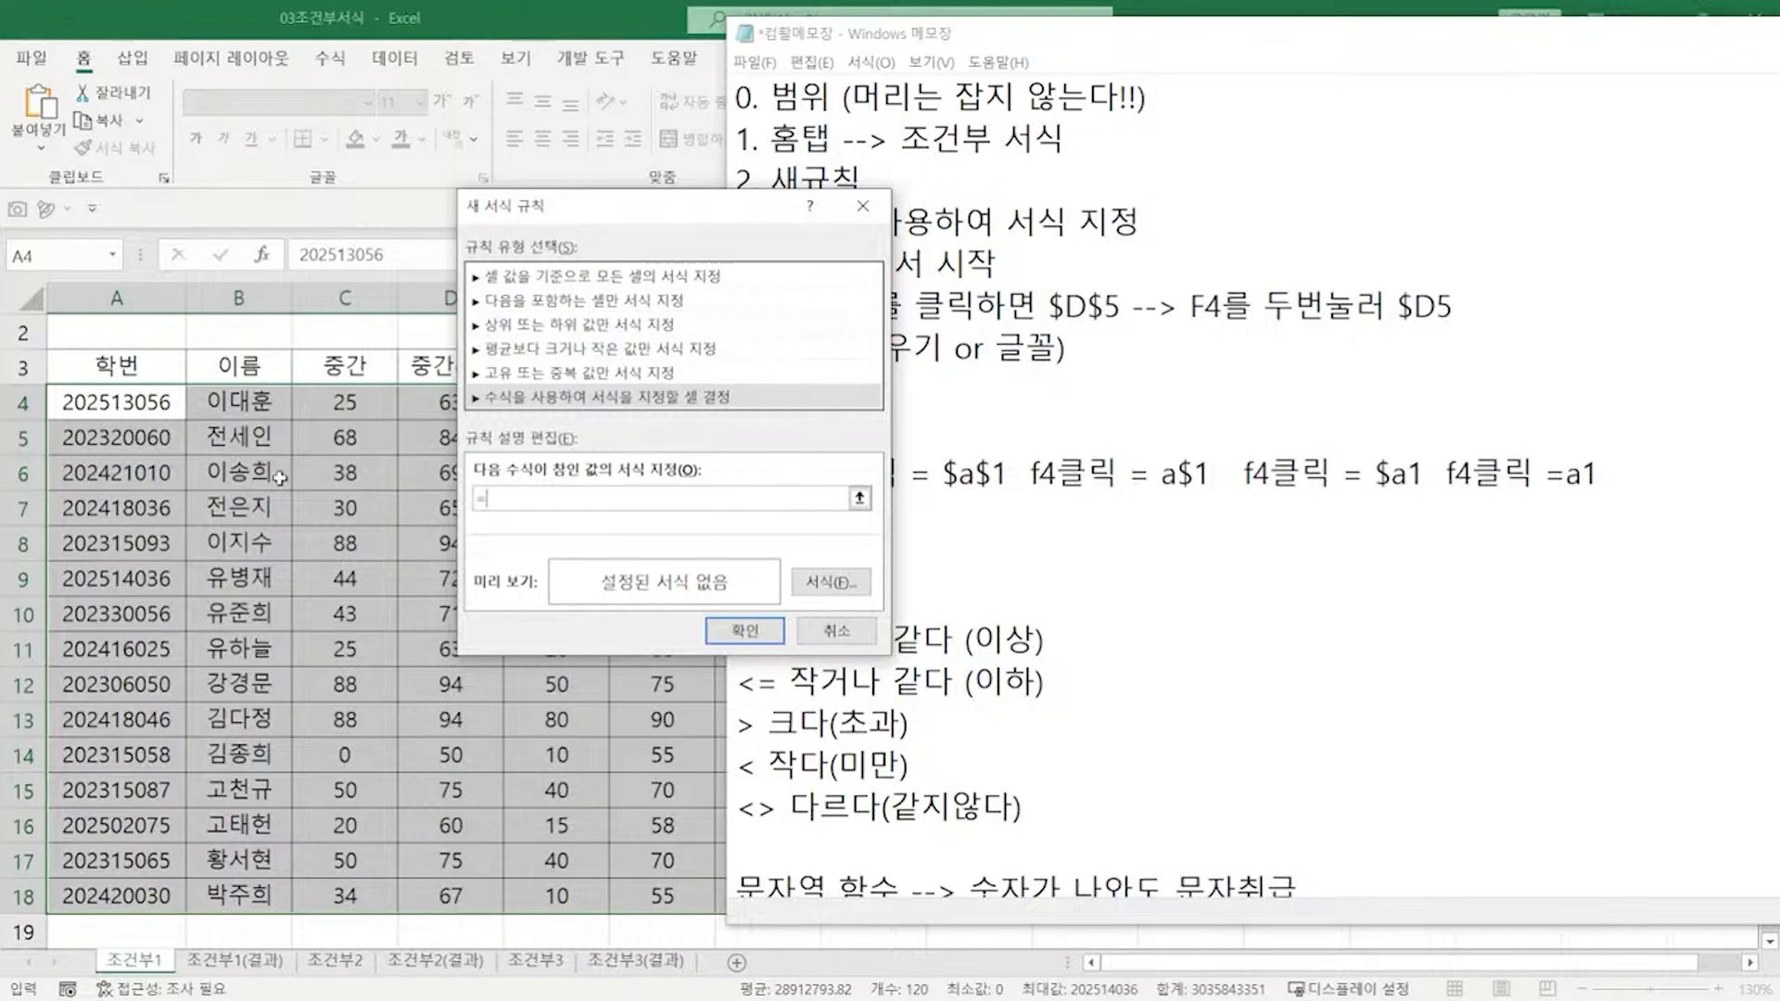
pyautogui.write('LEFT(')
pyautogui.click(117, 402)
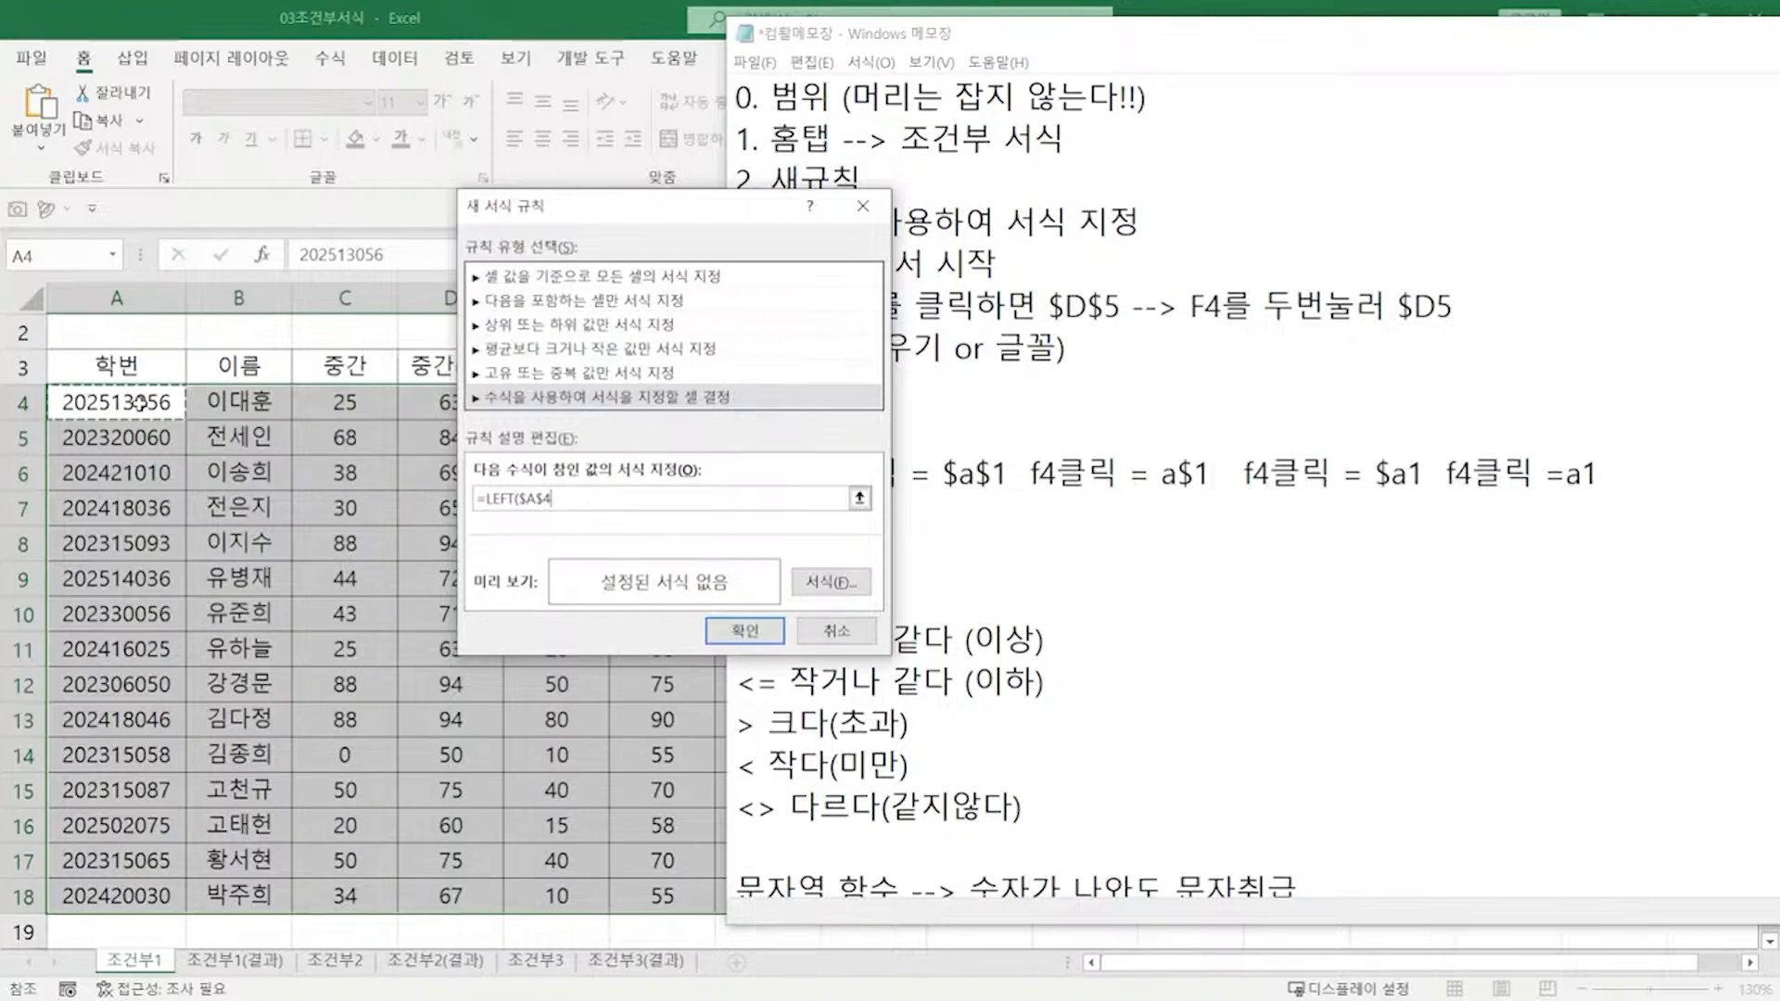
pyautogui.press('F4')
pyautogui.press('F4')
pyautogui.write(',')
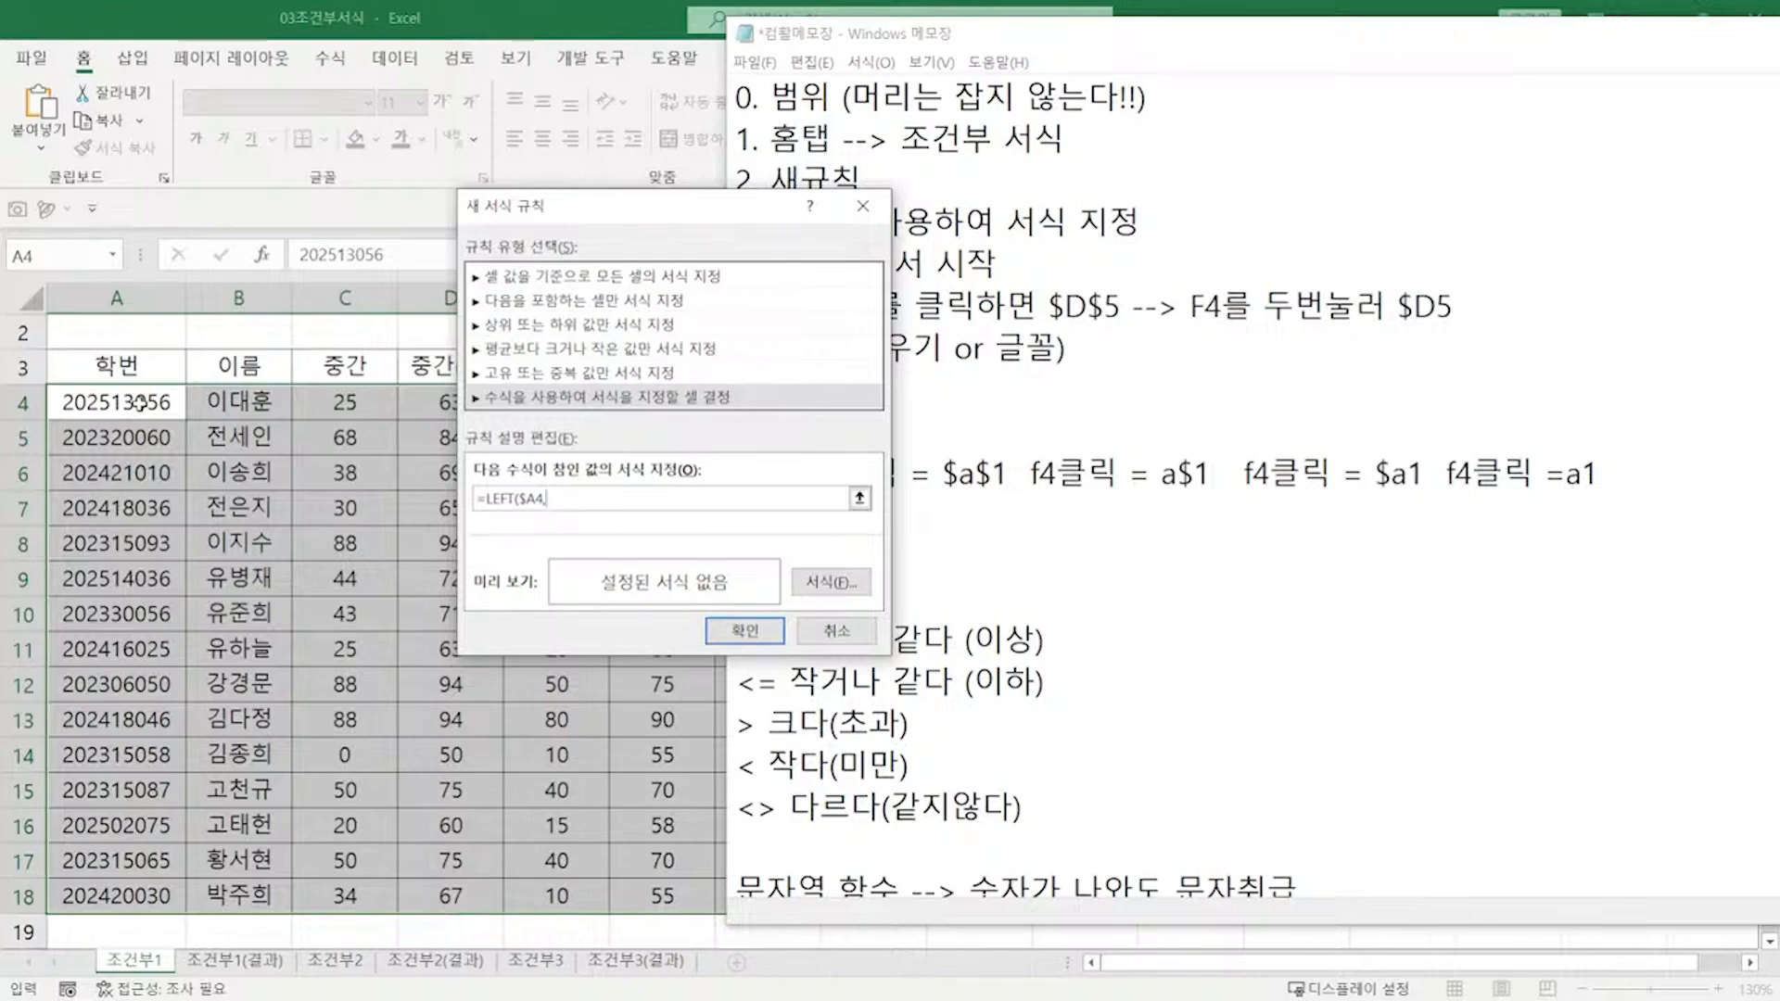
pyautogui.write('4)')
pyautogui.write('=2024')
pyautogui.click(575, 500)
pyautogui.press('Left')
pyautogui.write('"')
pyautogui.press('End')
pyautogui.write('"')
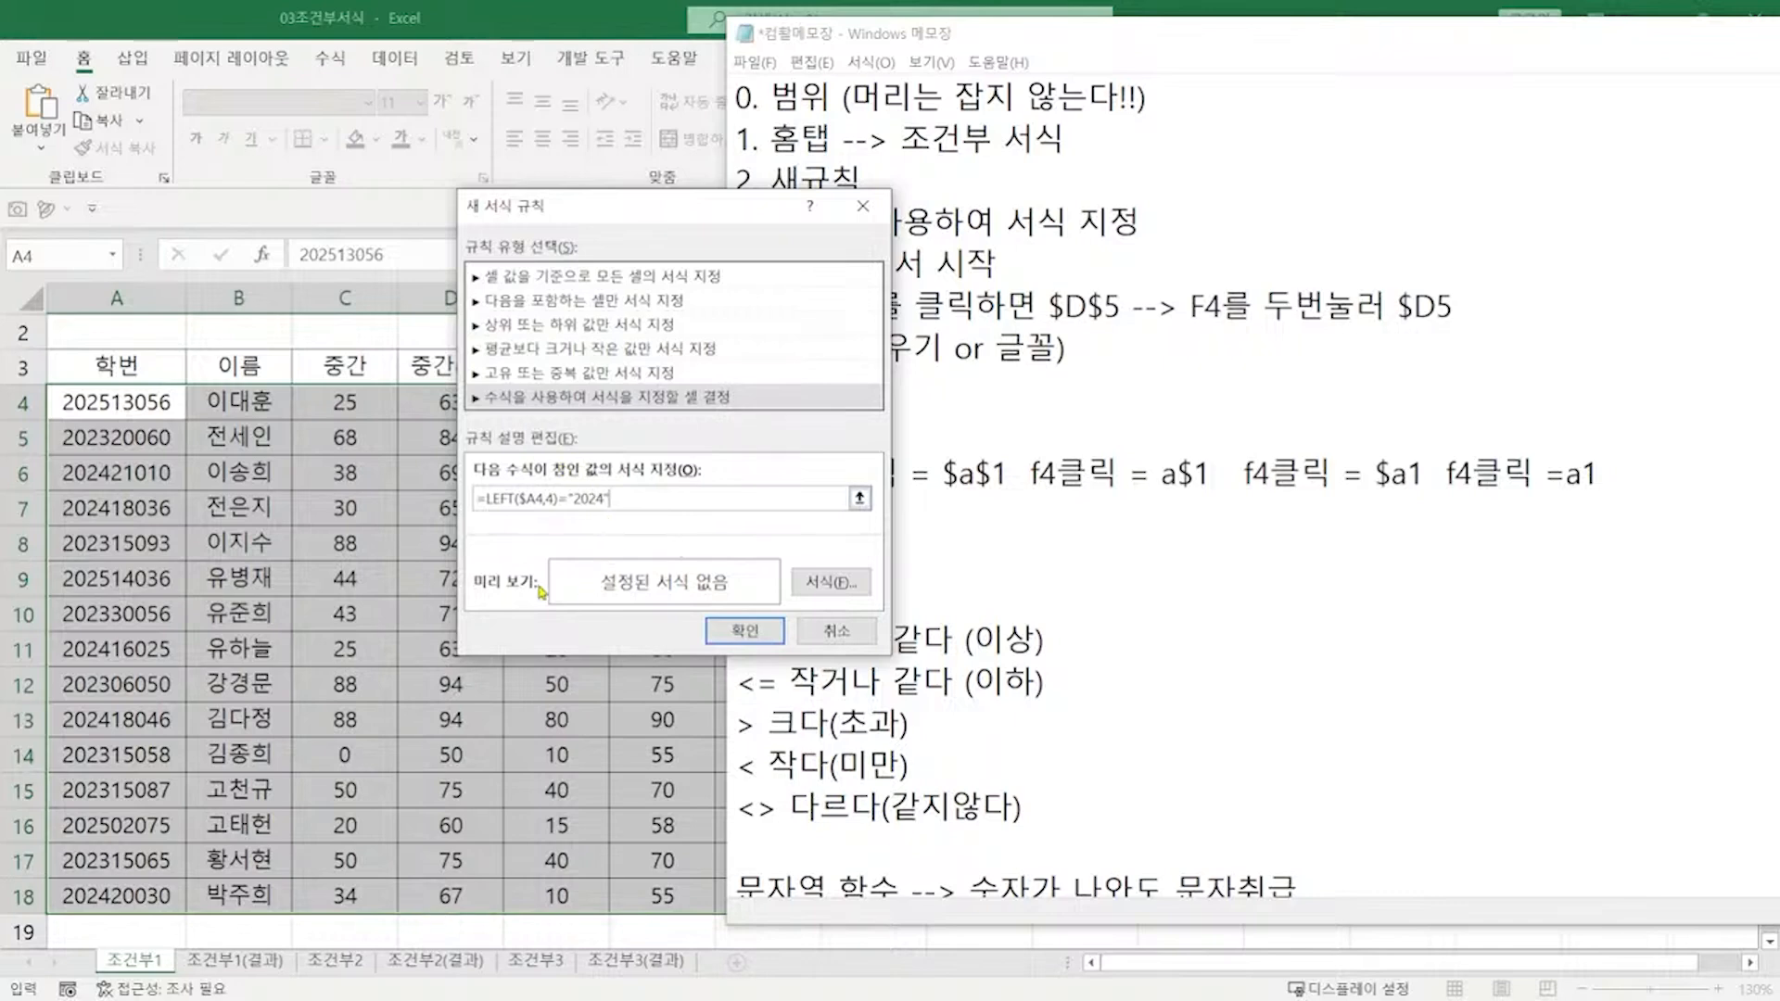
# Step: Set the rule's font color to standard blue and apply the rule to the student rows
pyautogui.click(827, 585)
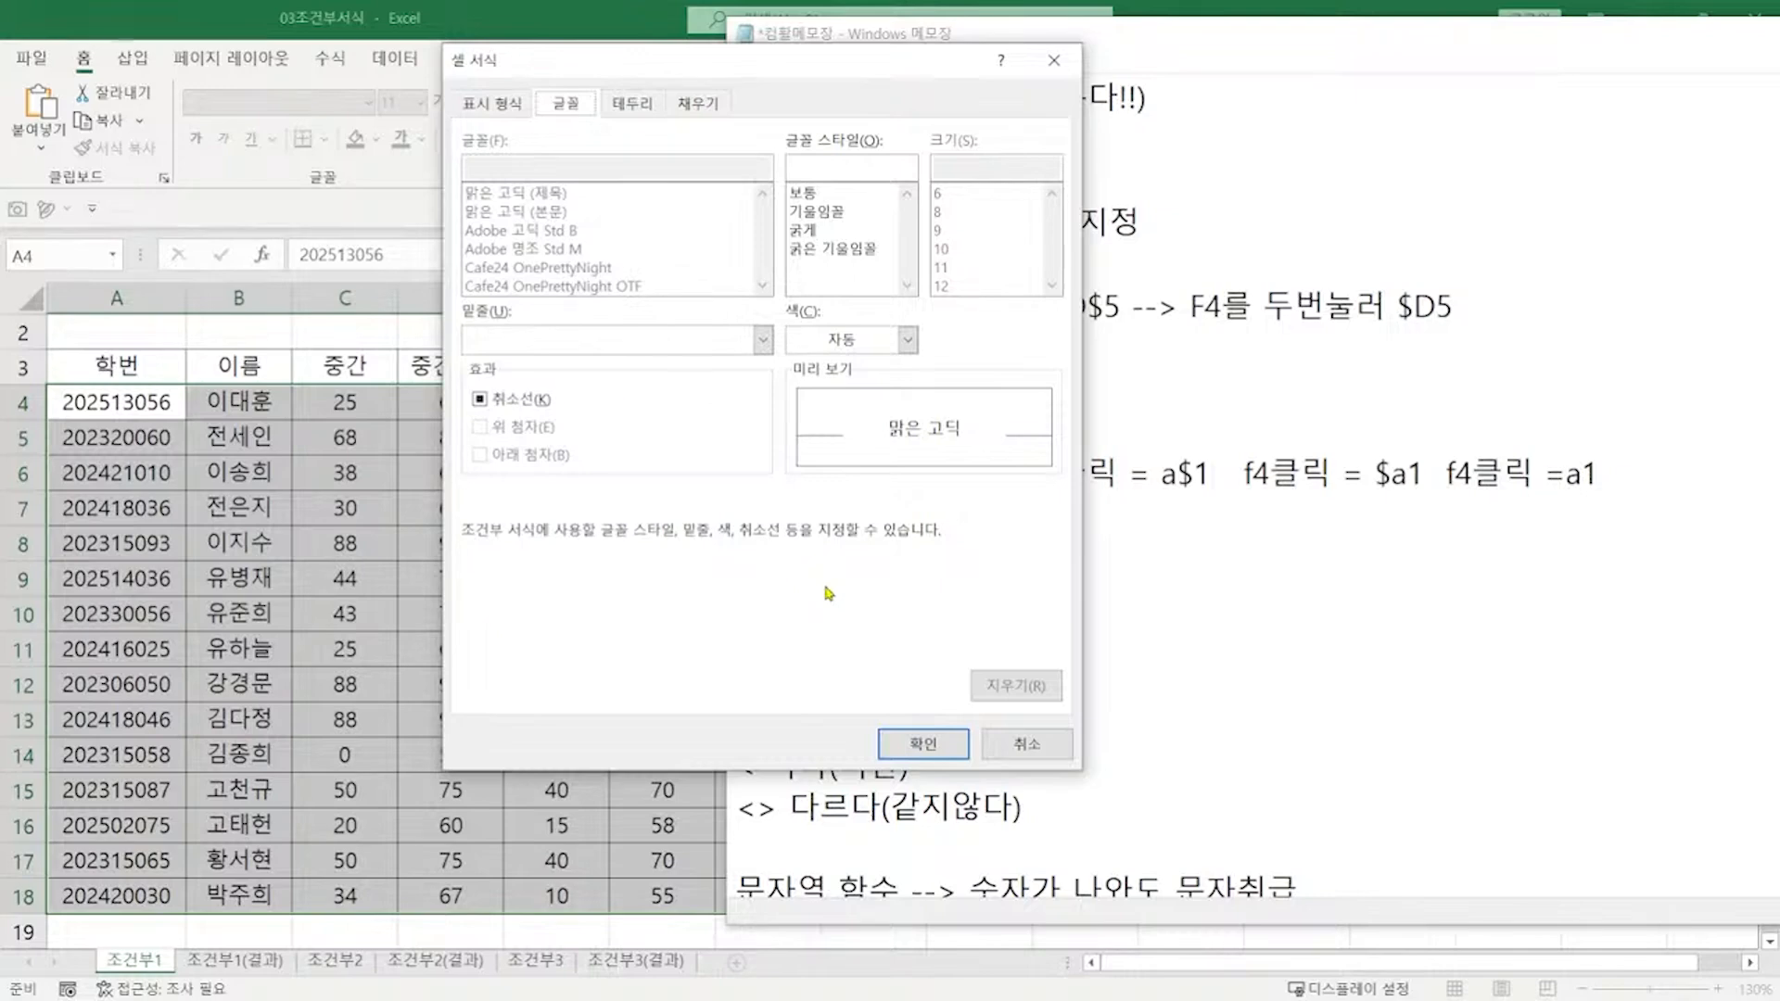
pyautogui.click(840, 339)
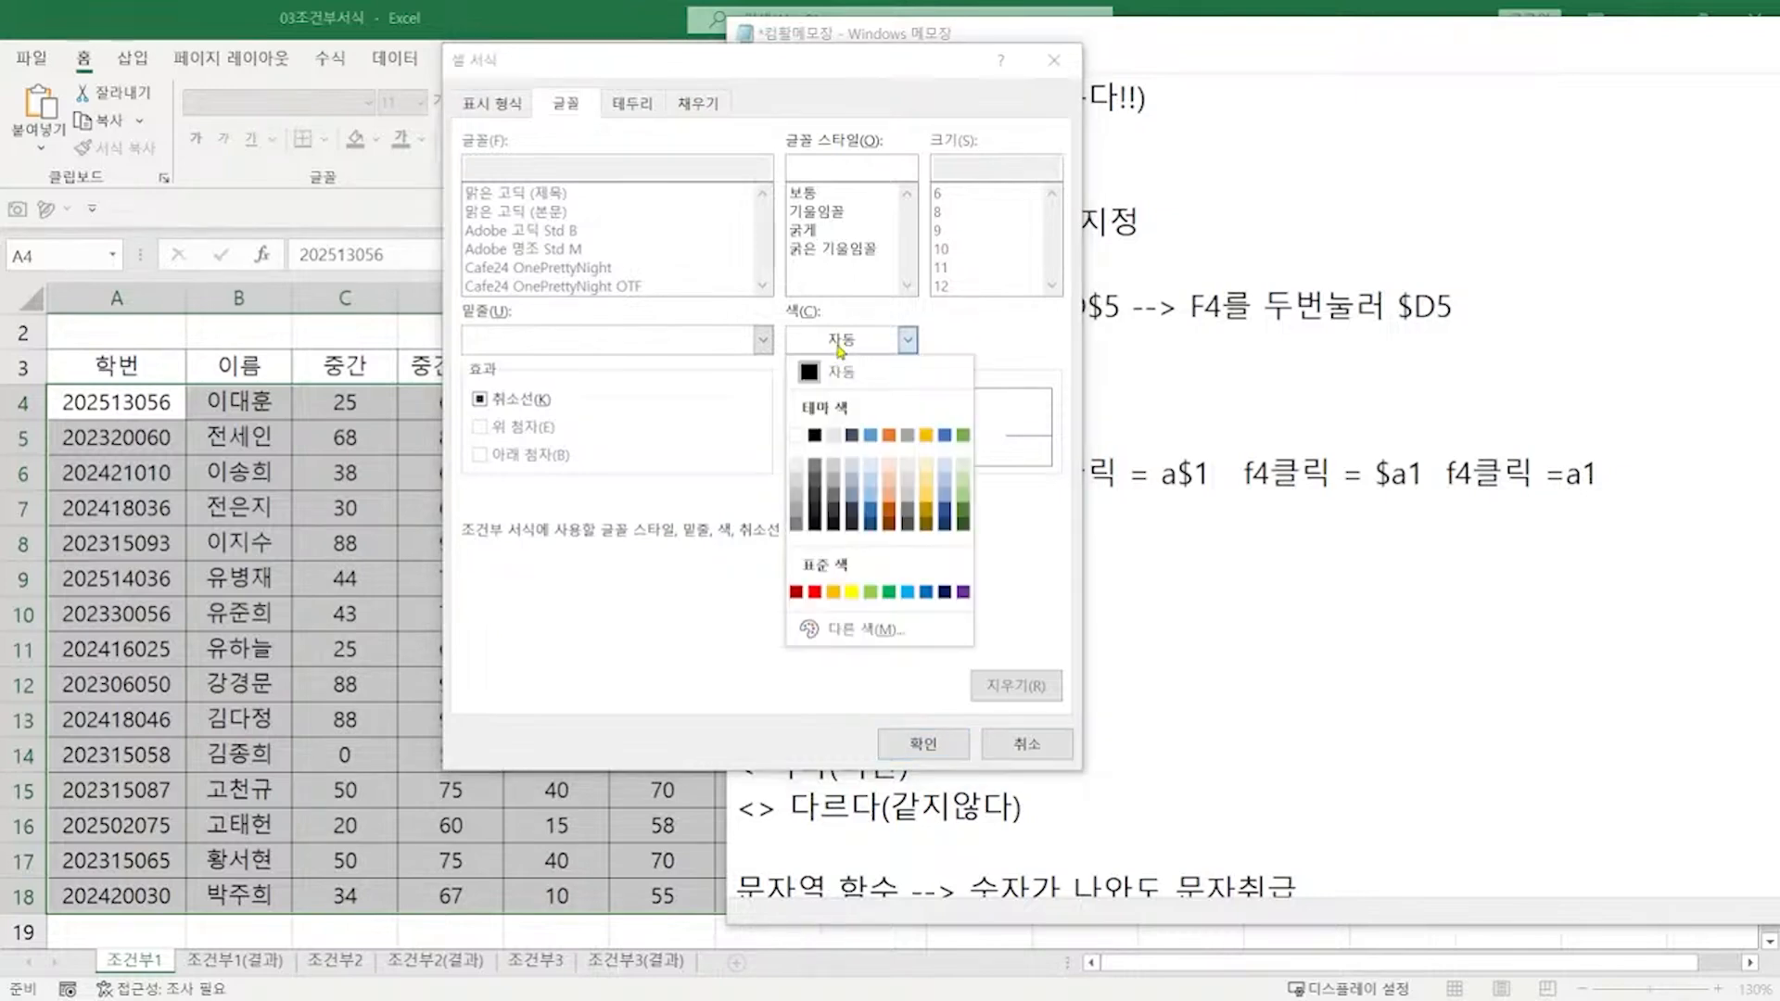
pyautogui.click(927, 593)
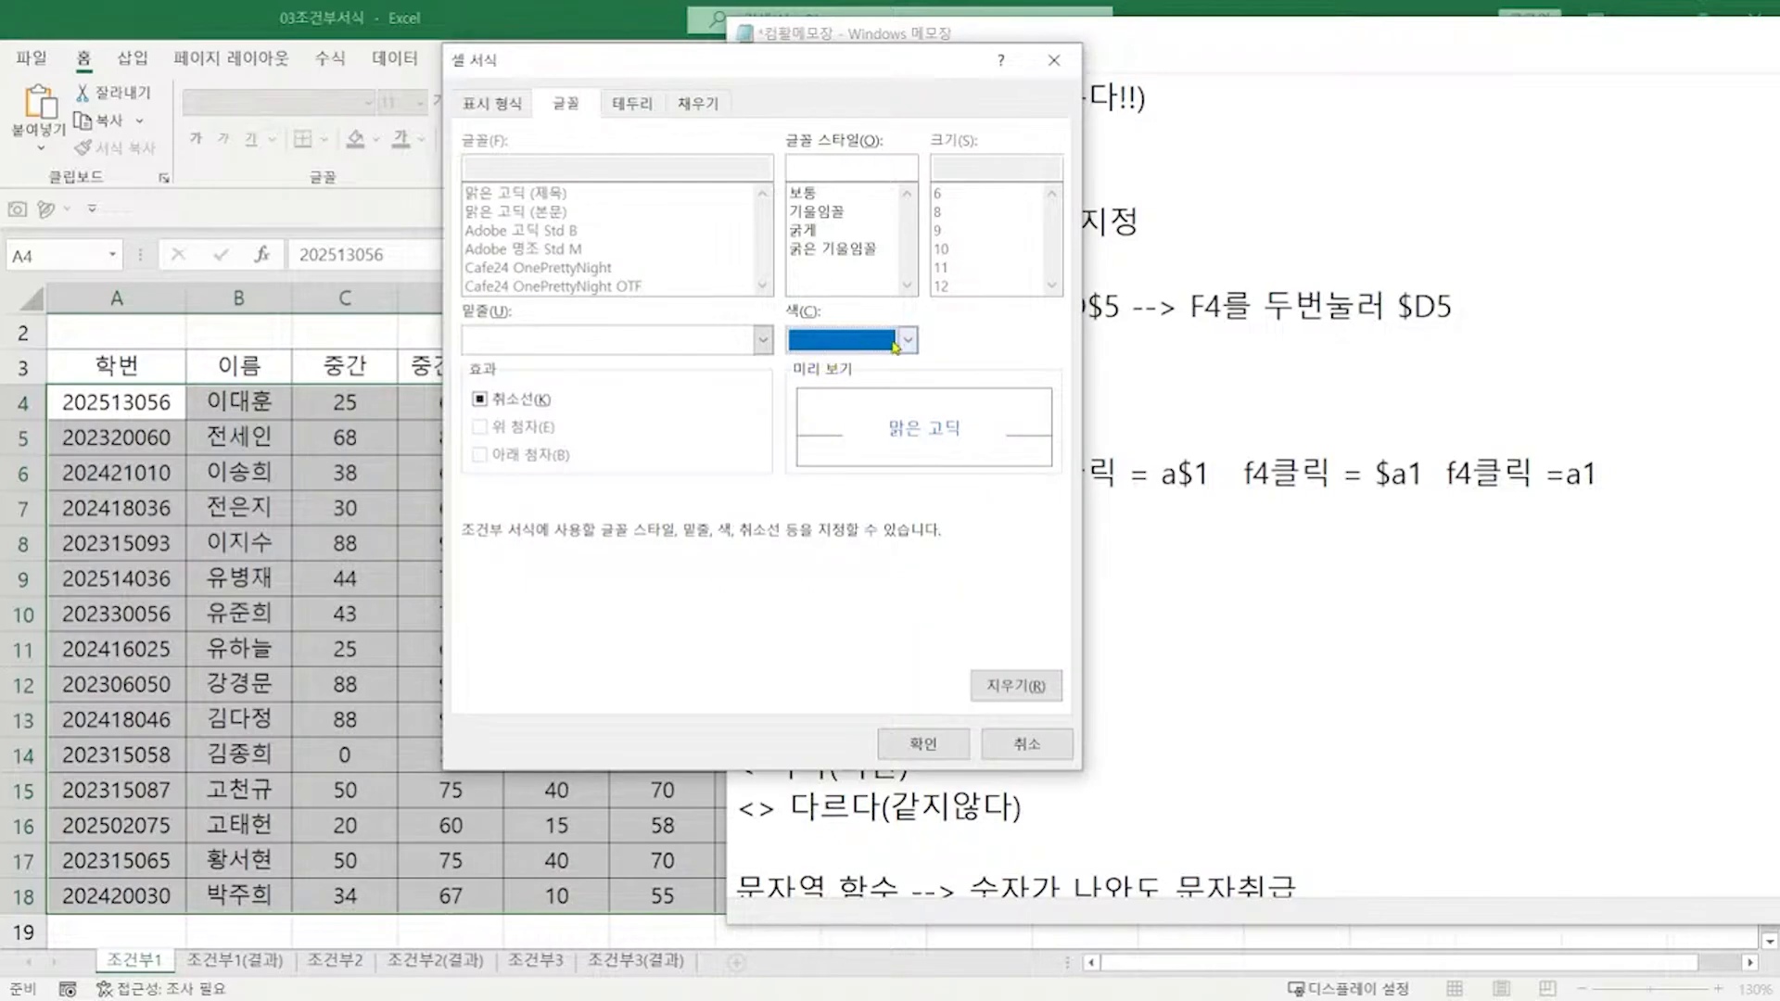
pyautogui.click(703, 110)
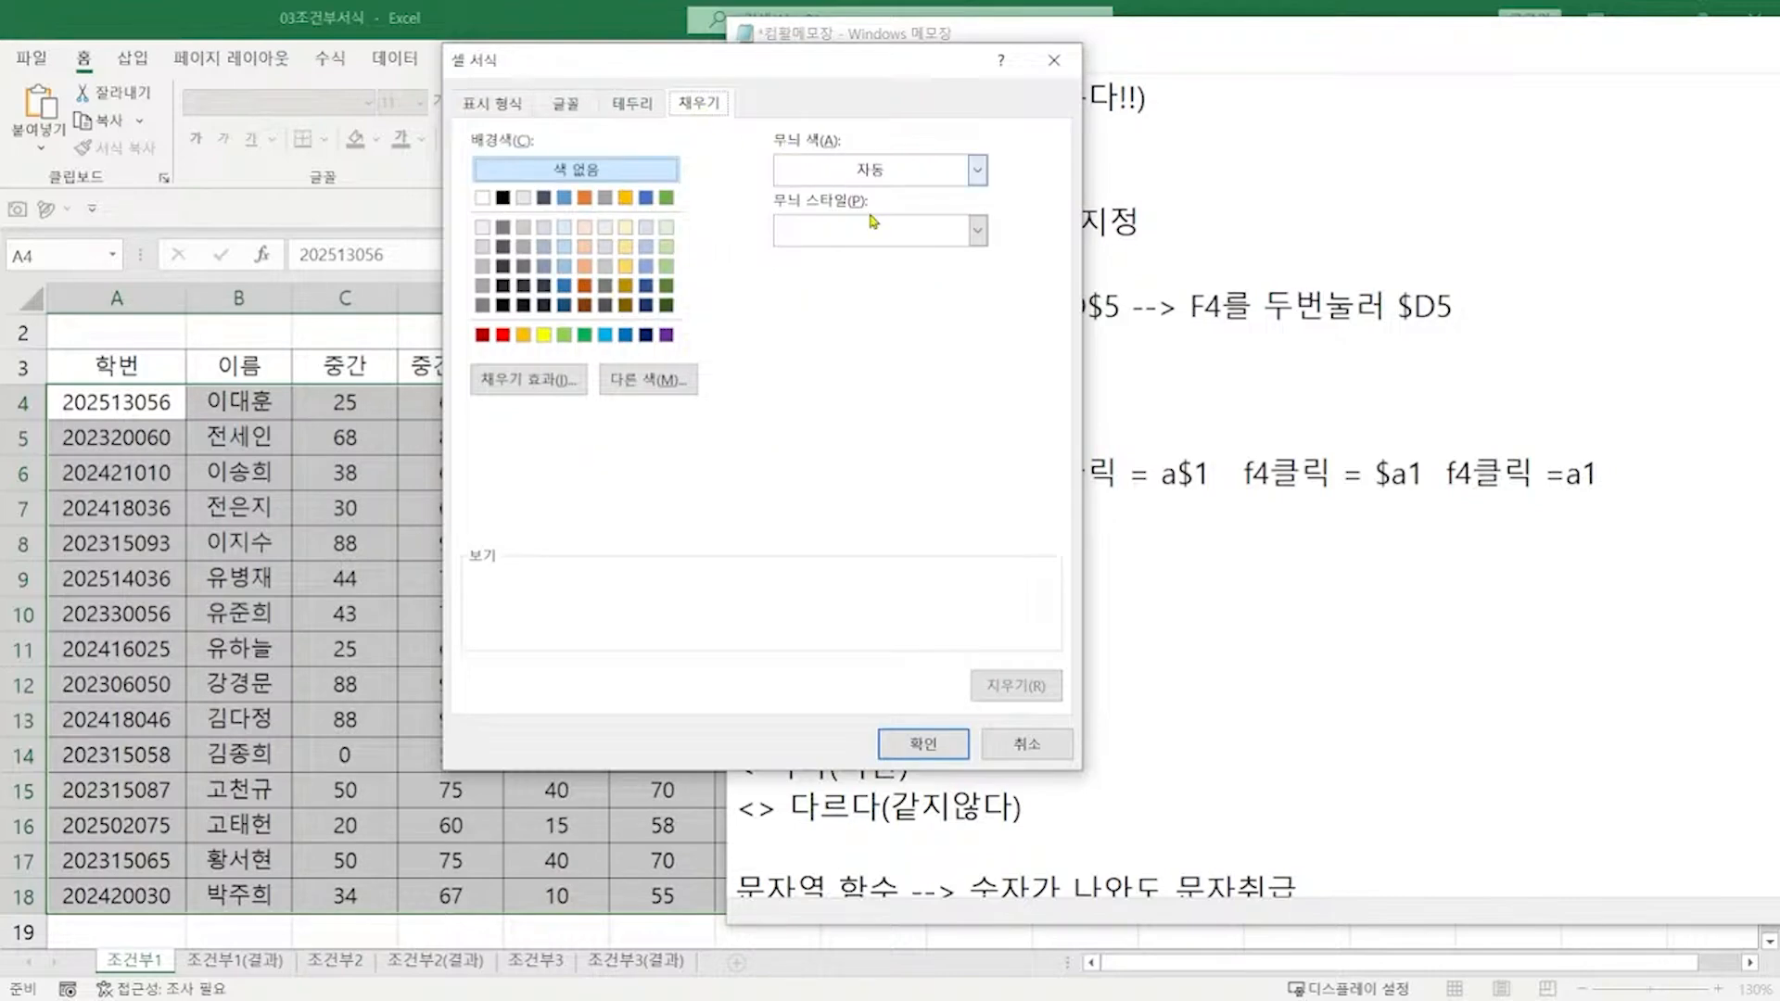
pyautogui.click(576, 106)
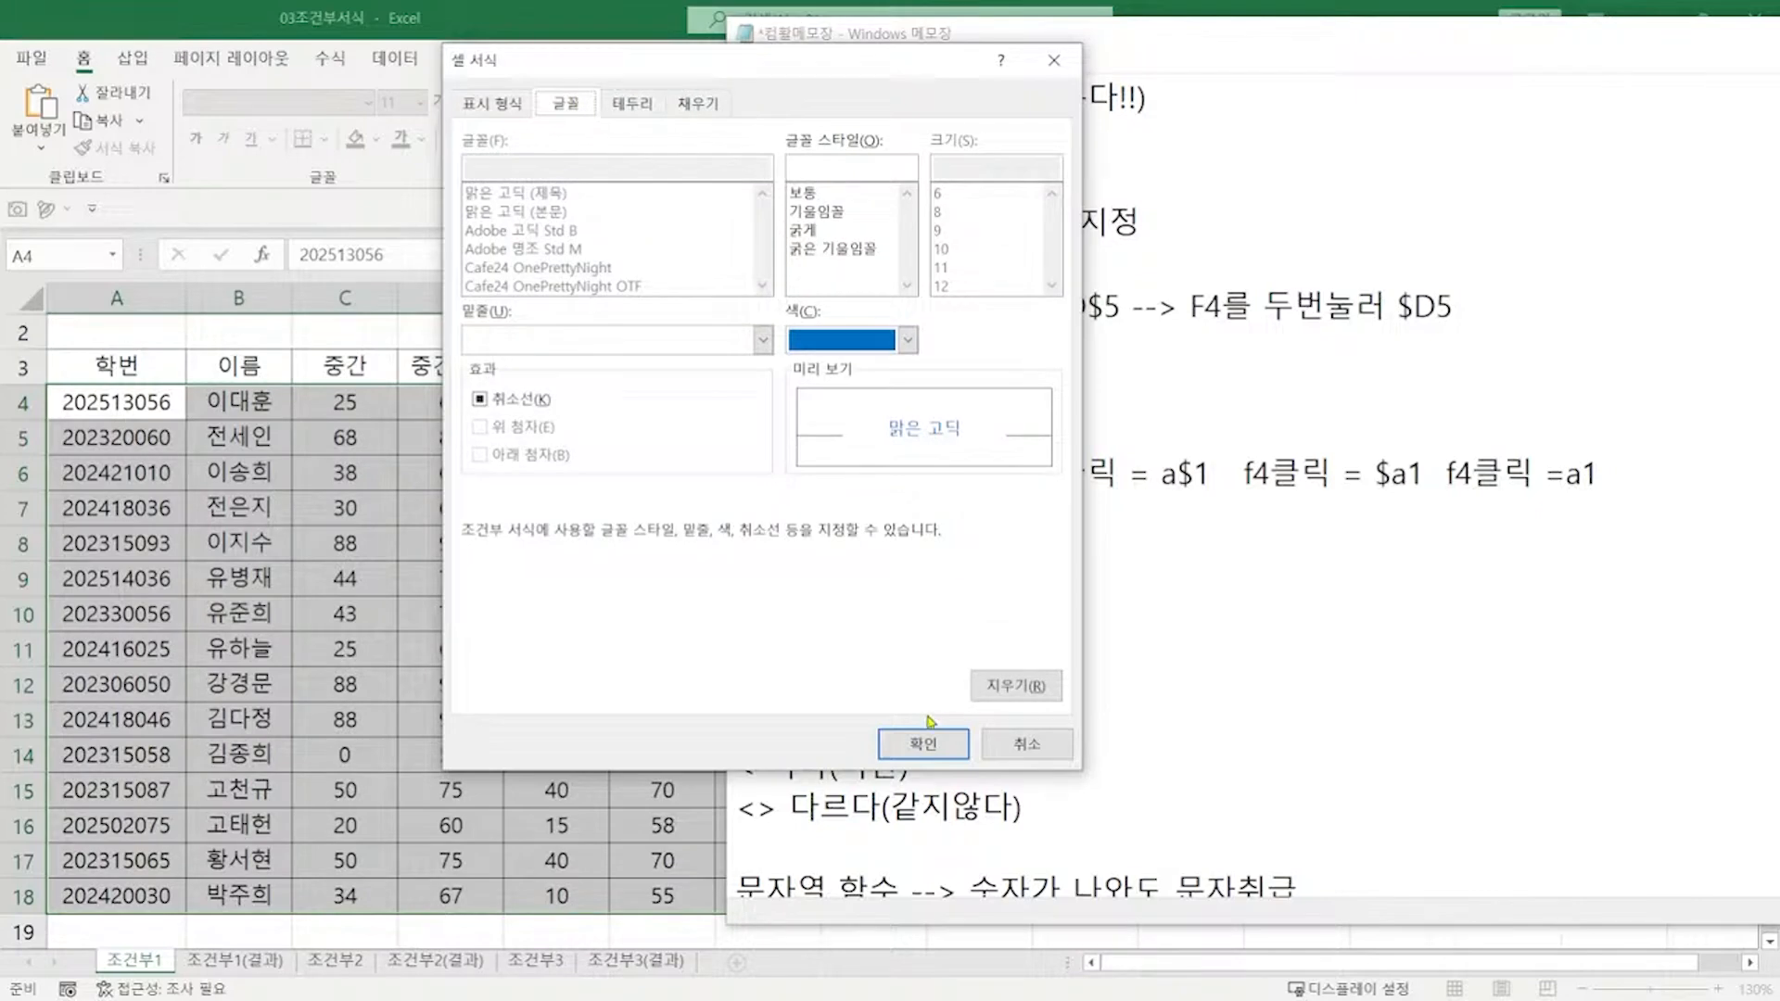
pyautogui.click(924, 742)
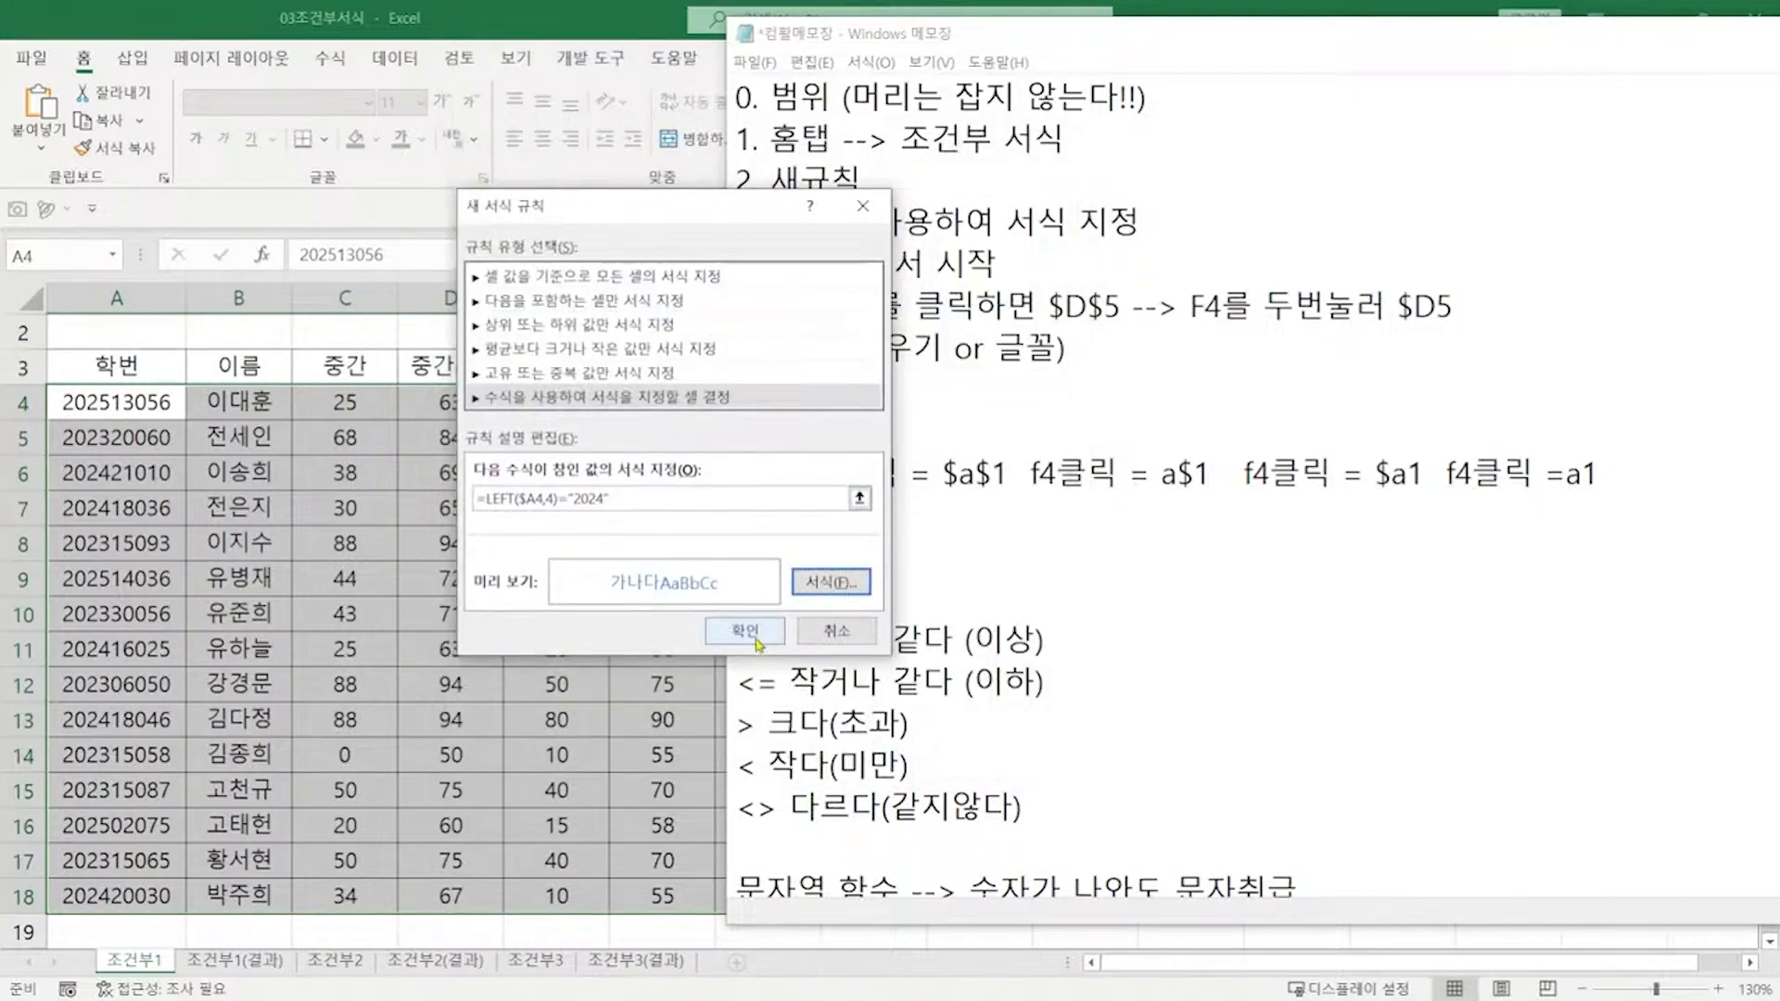
pyautogui.click(756, 640)
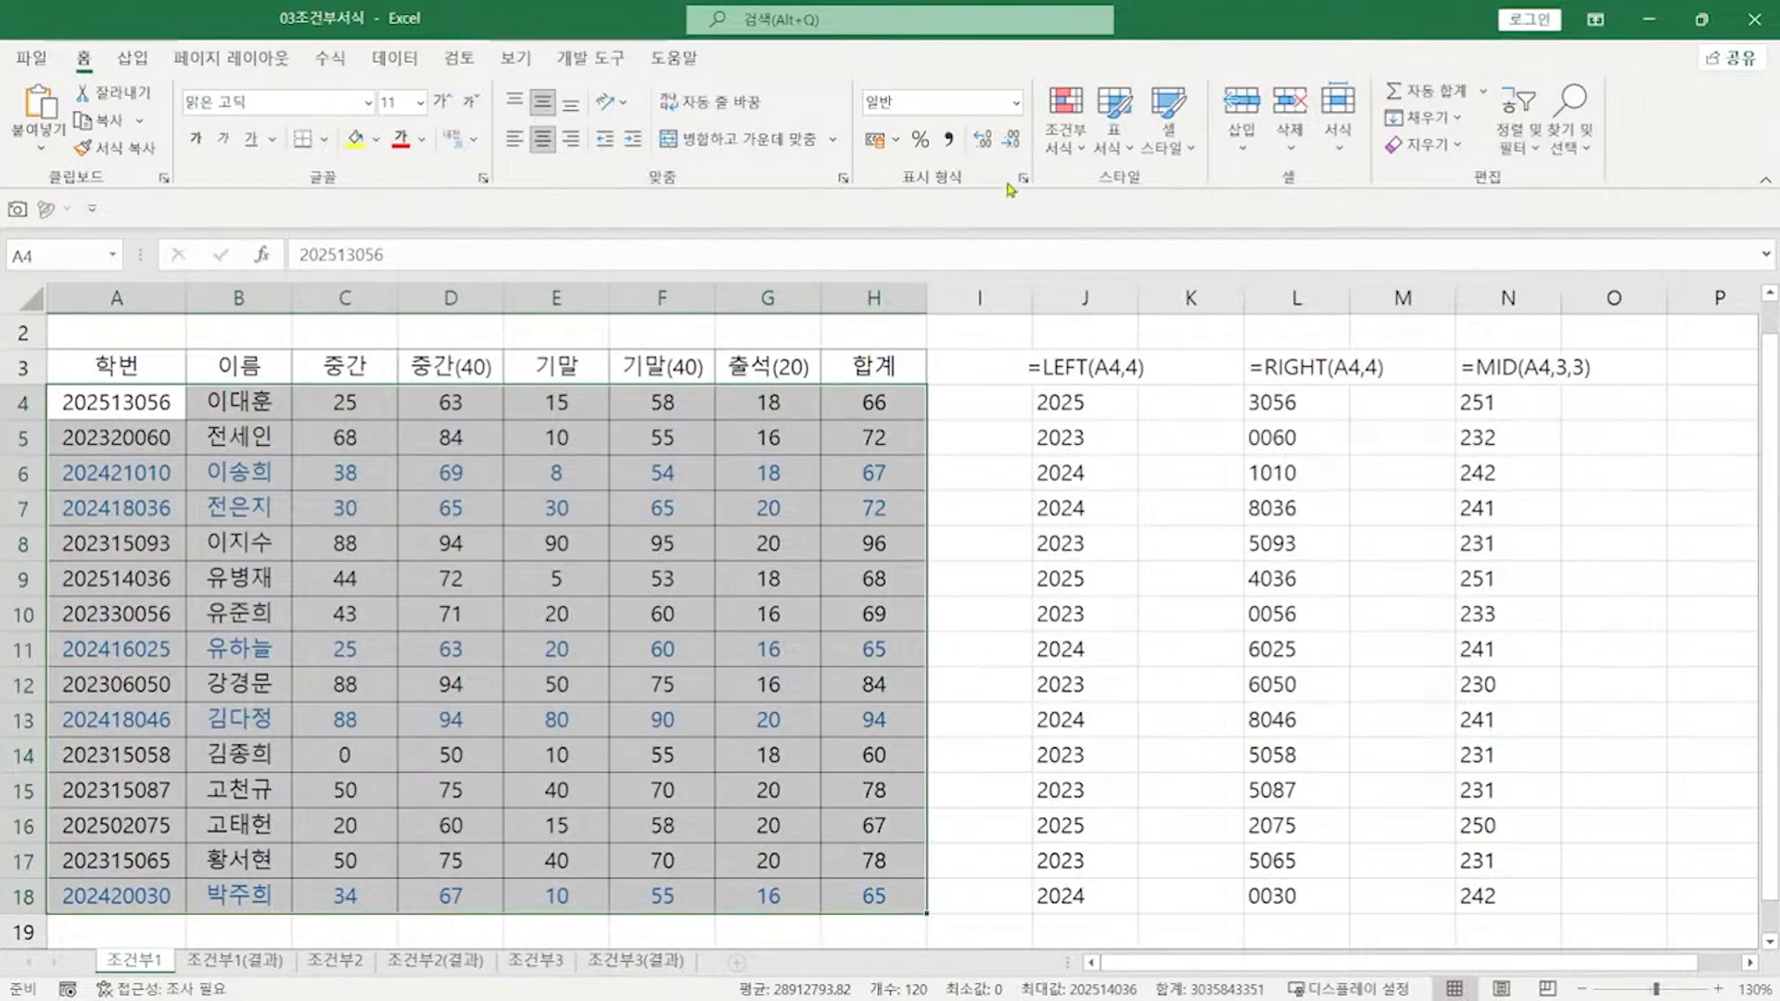
# Step: Review the LEFT rule's formula and format in the conditional formatting rules manager without editing it
pyautogui.click(1058, 156)
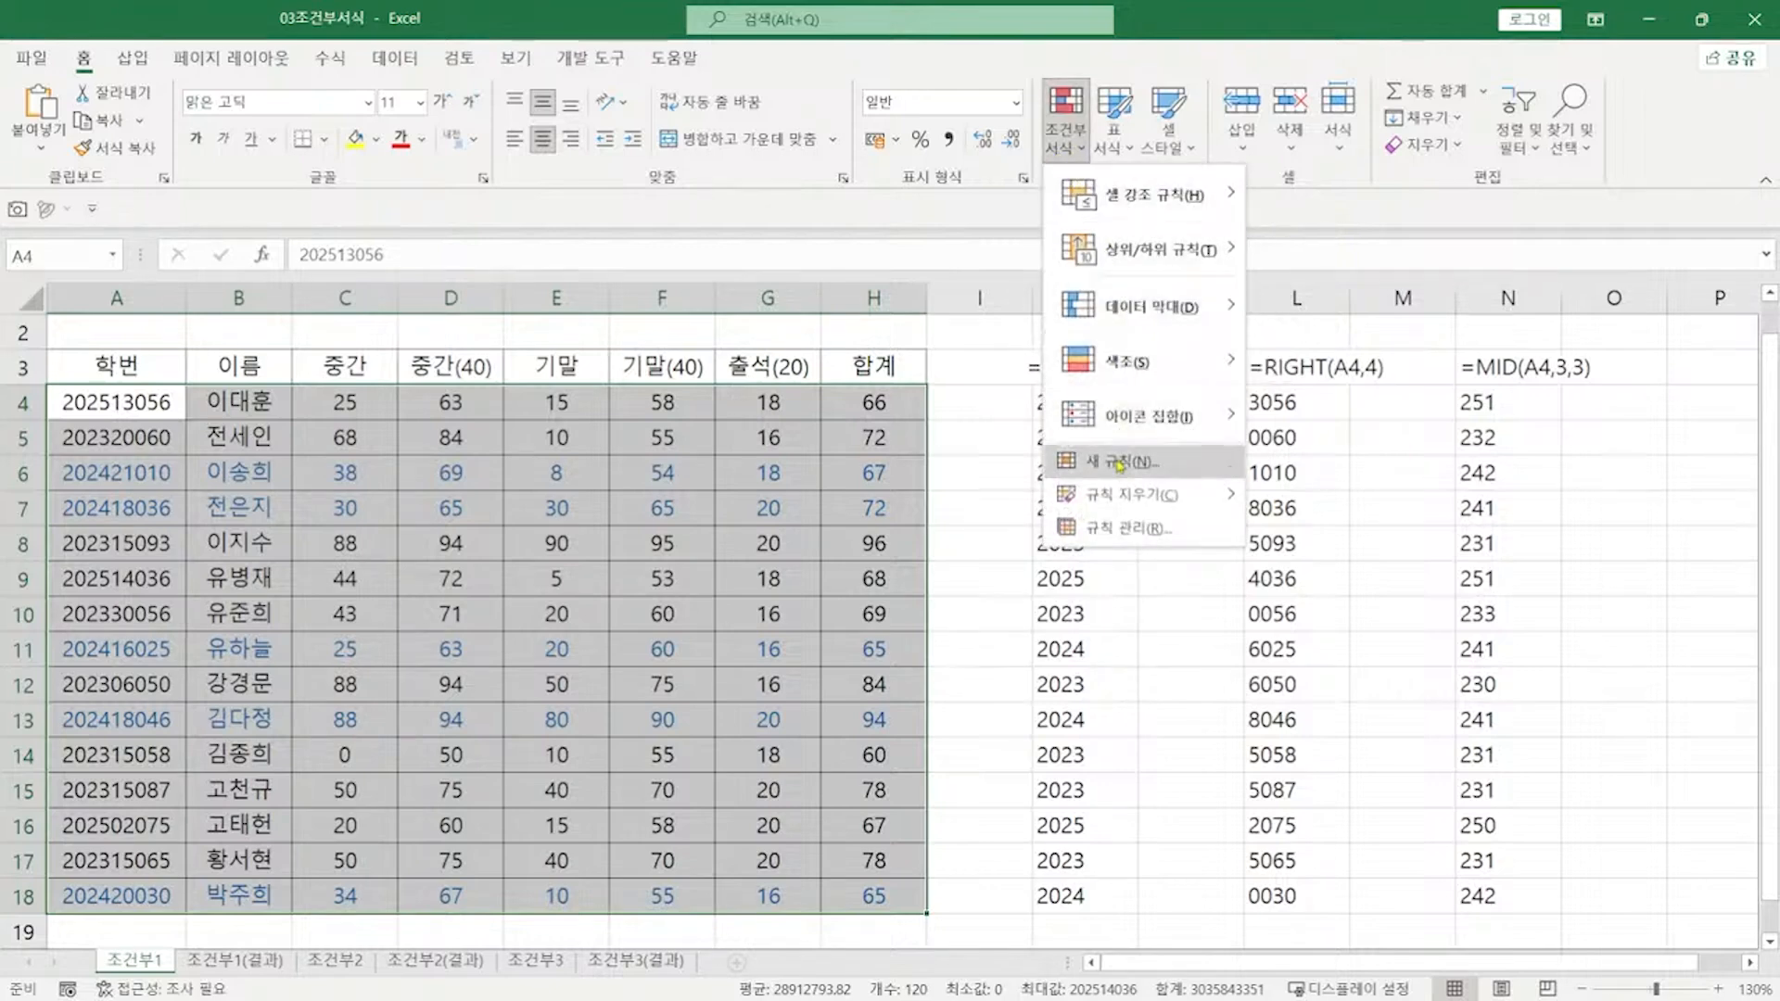
pyautogui.click(1123, 530)
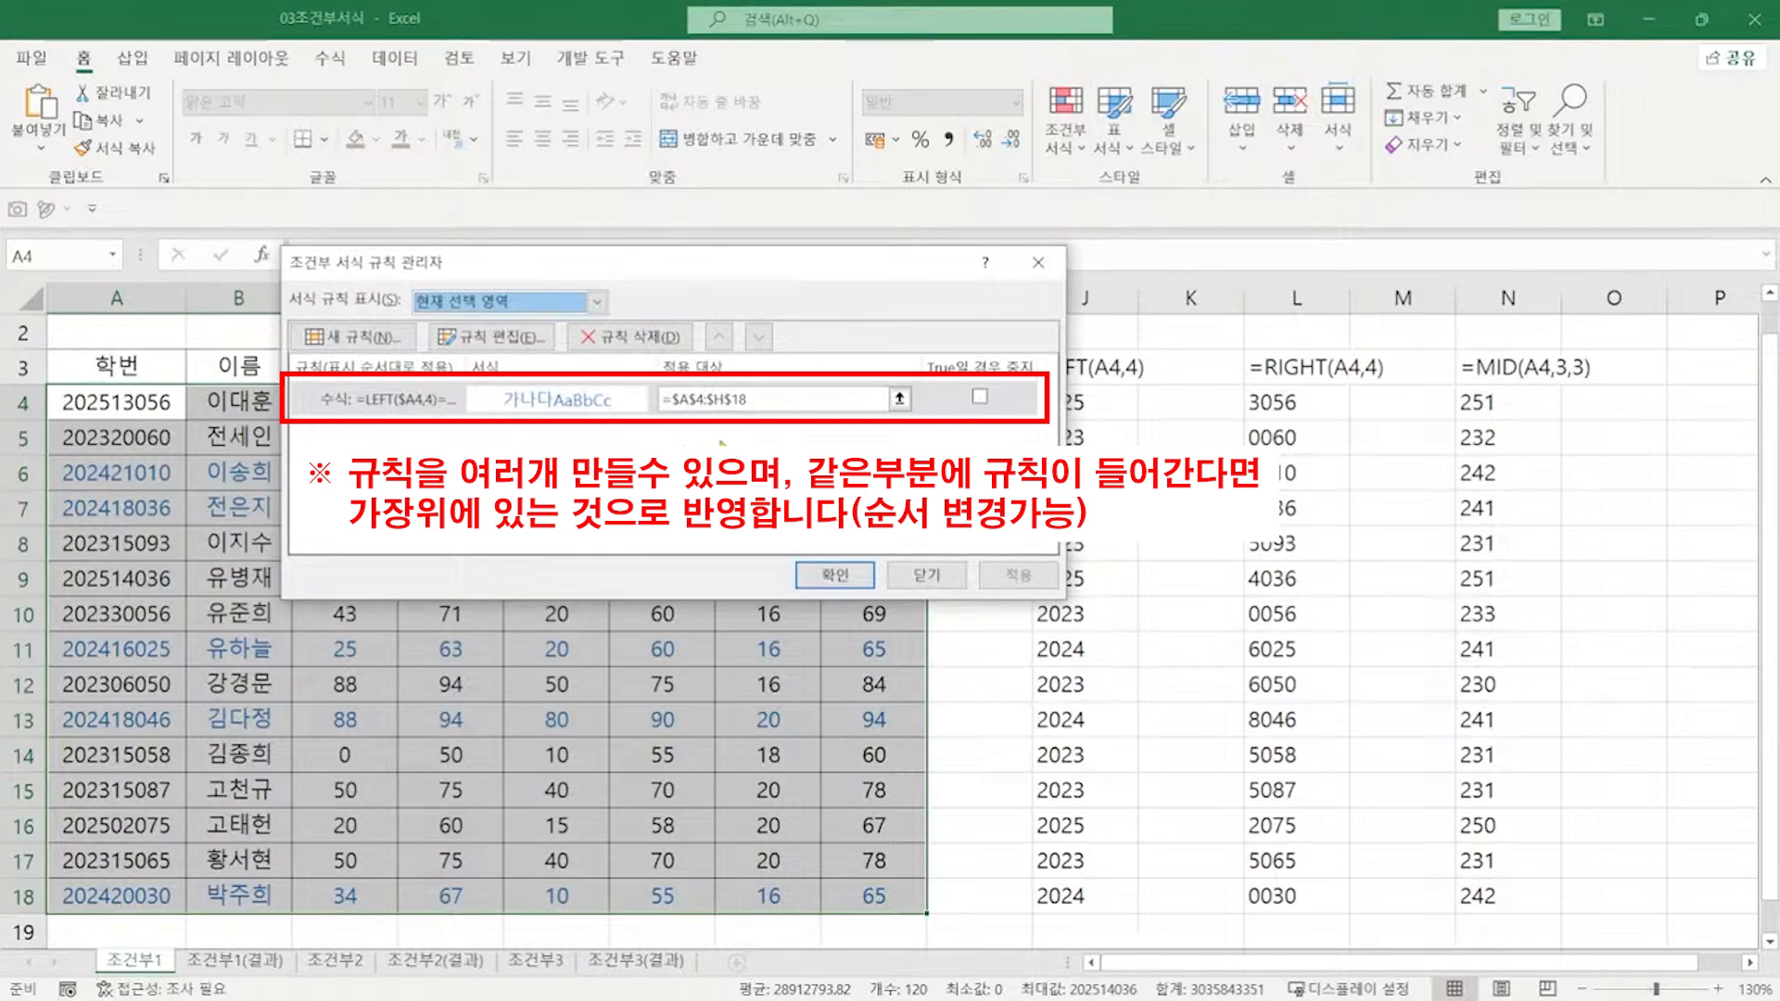
pyautogui.doubleClick(535, 412)
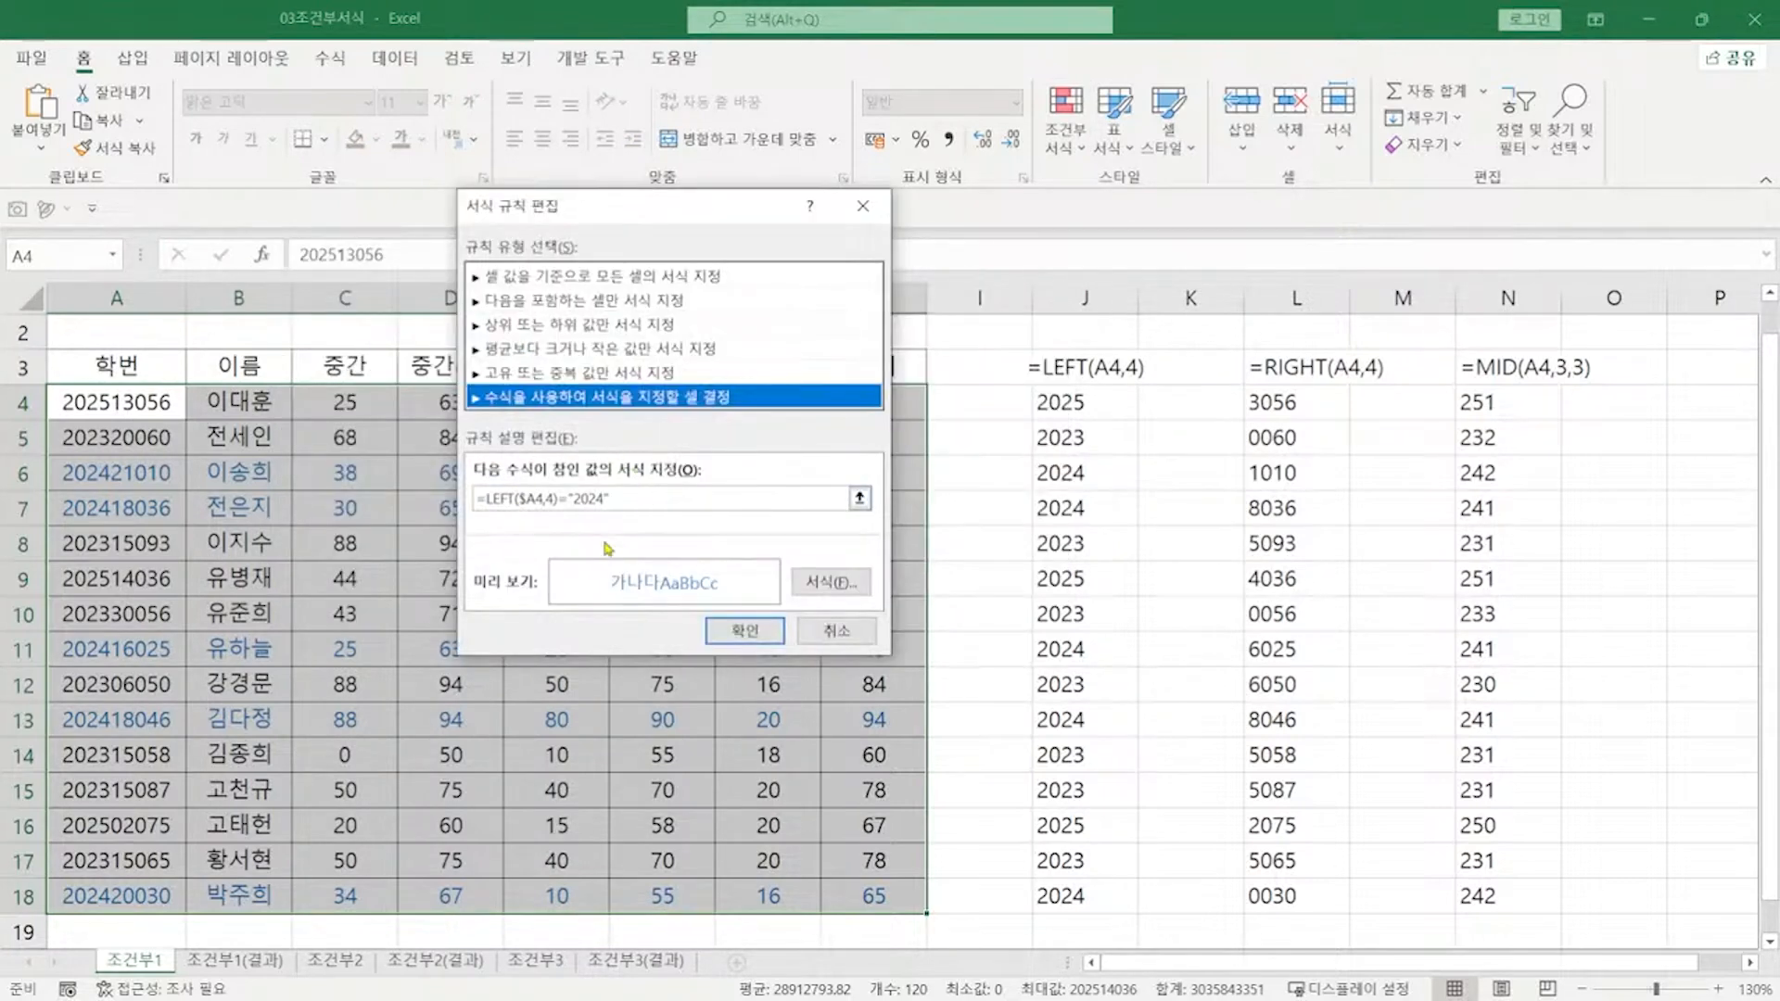
pyautogui.click(820, 632)
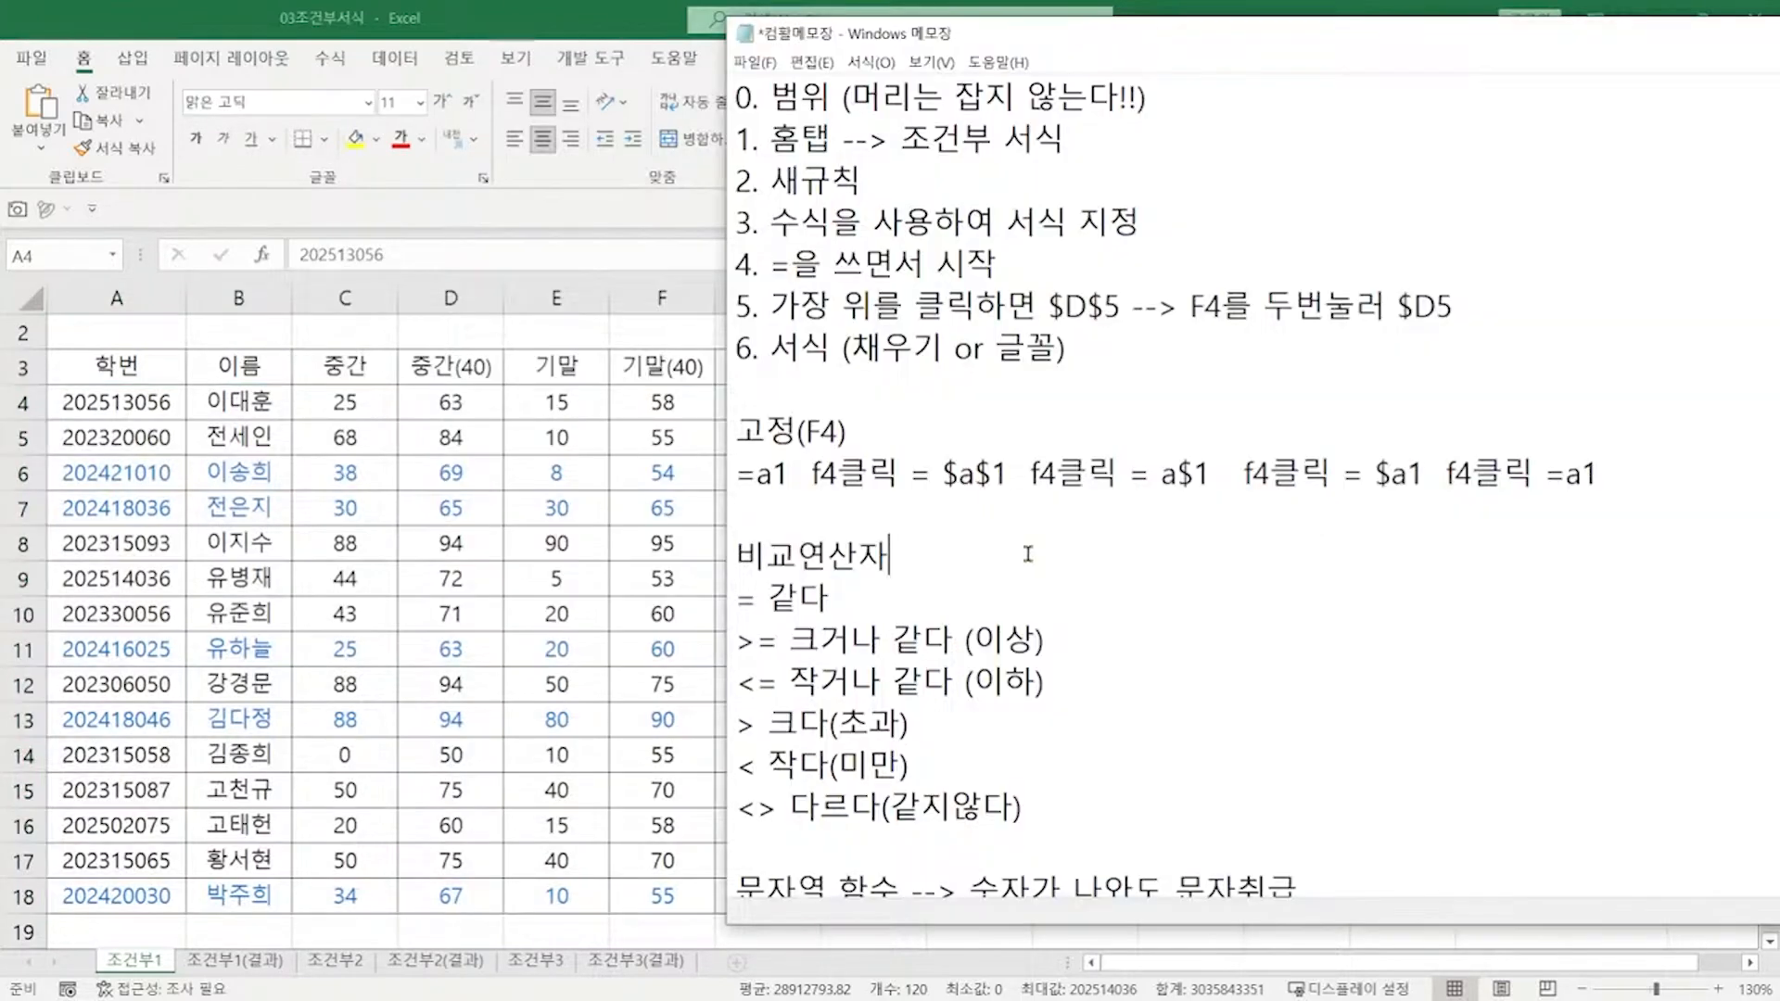
# Step: Paste the copied text beneath the A4:H18 LEFT exercise in the Notepad notes
pyautogui.scroll(-2, 1027, 553)
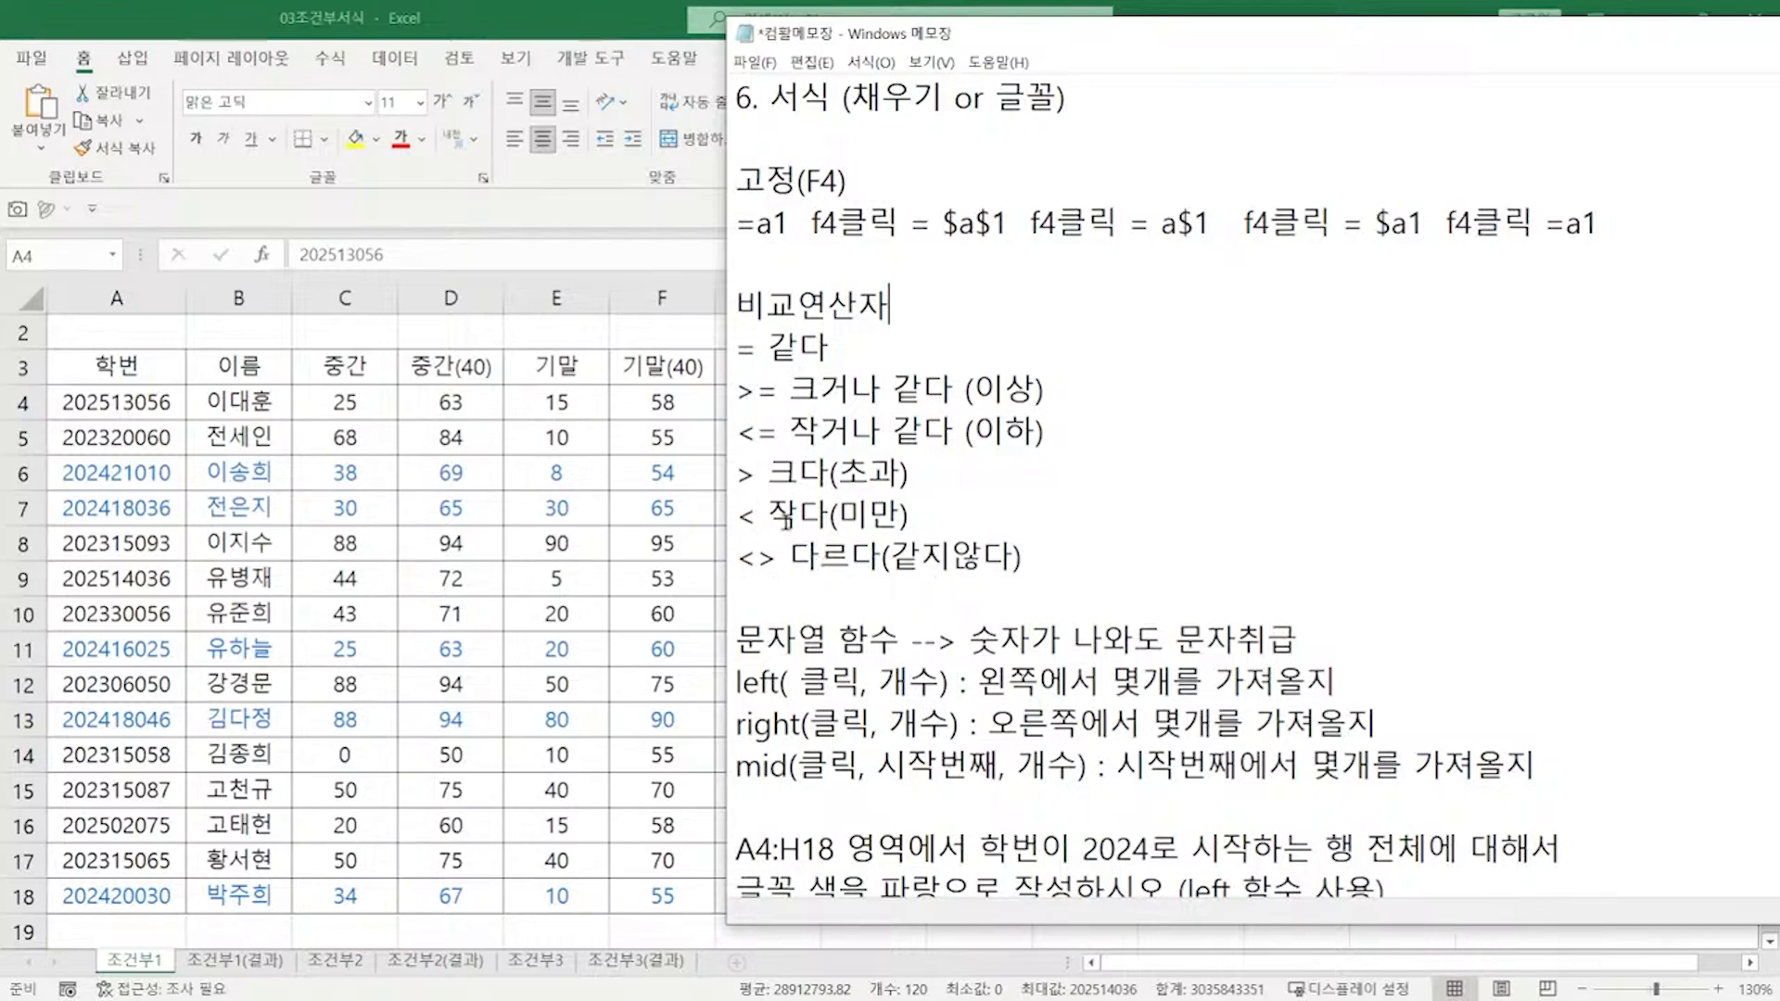
pyautogui.scroll(-5, 1031, 459)
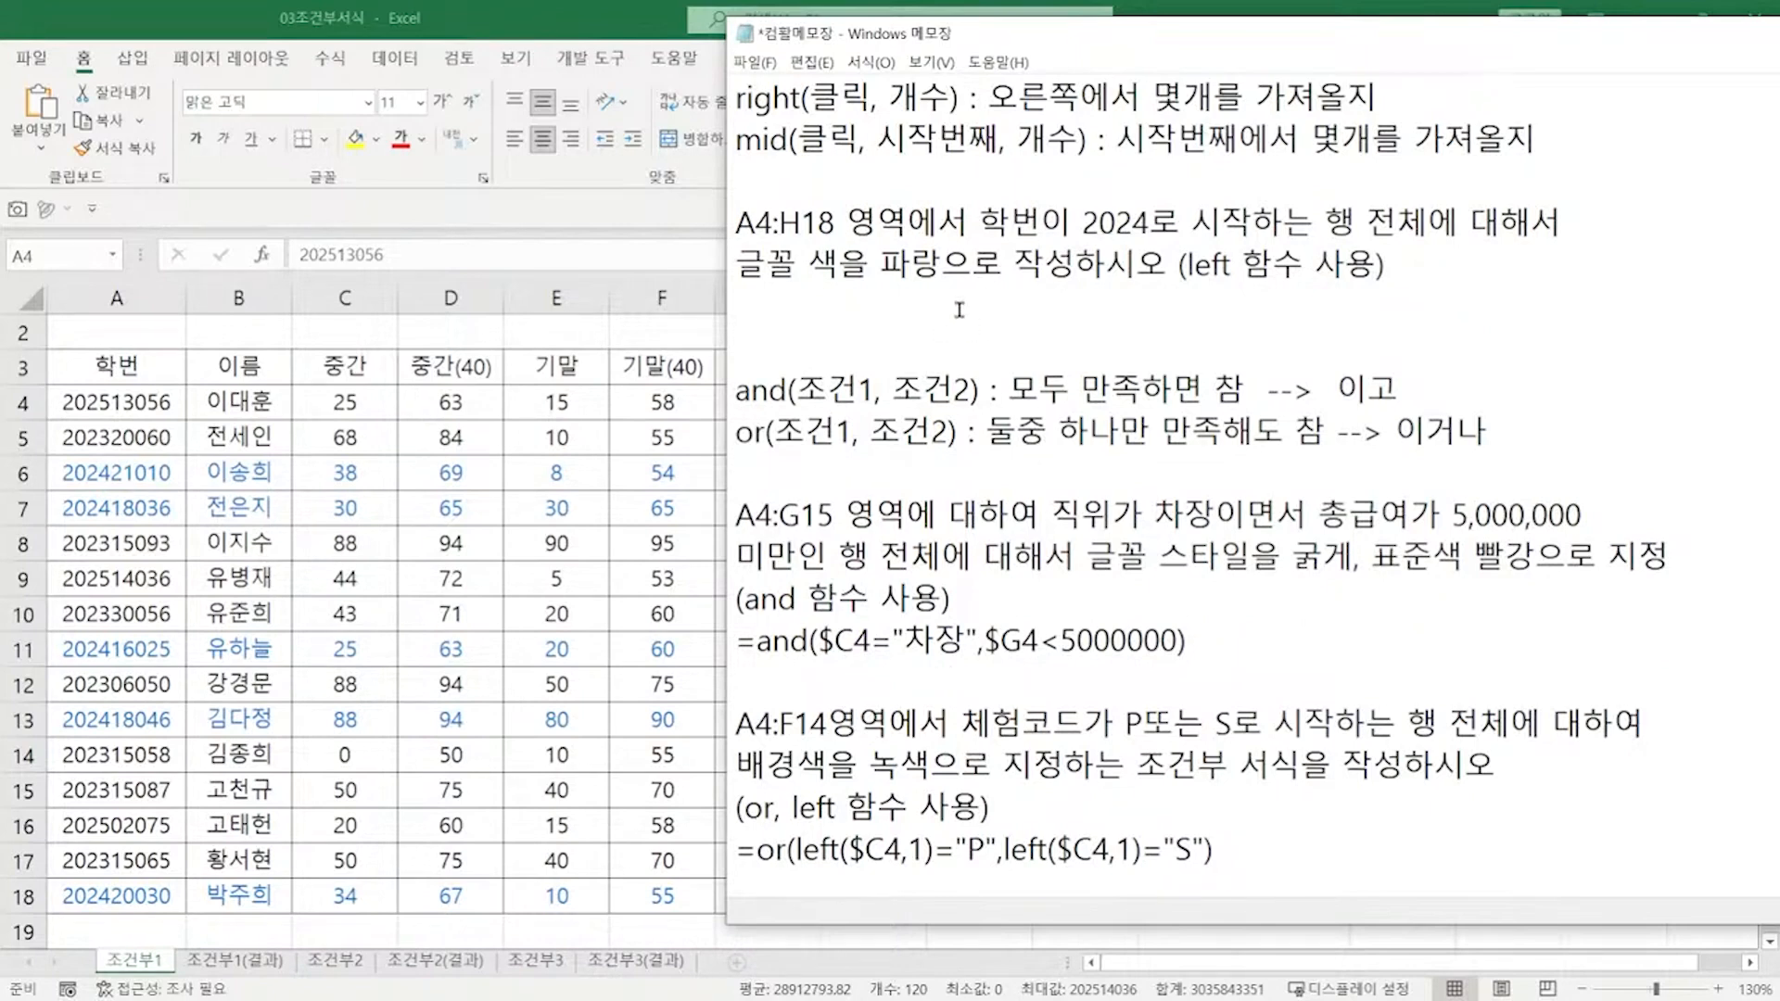
pyautogui.click(878, 288)
pyautogui.hotkey('ctrl', 'v')
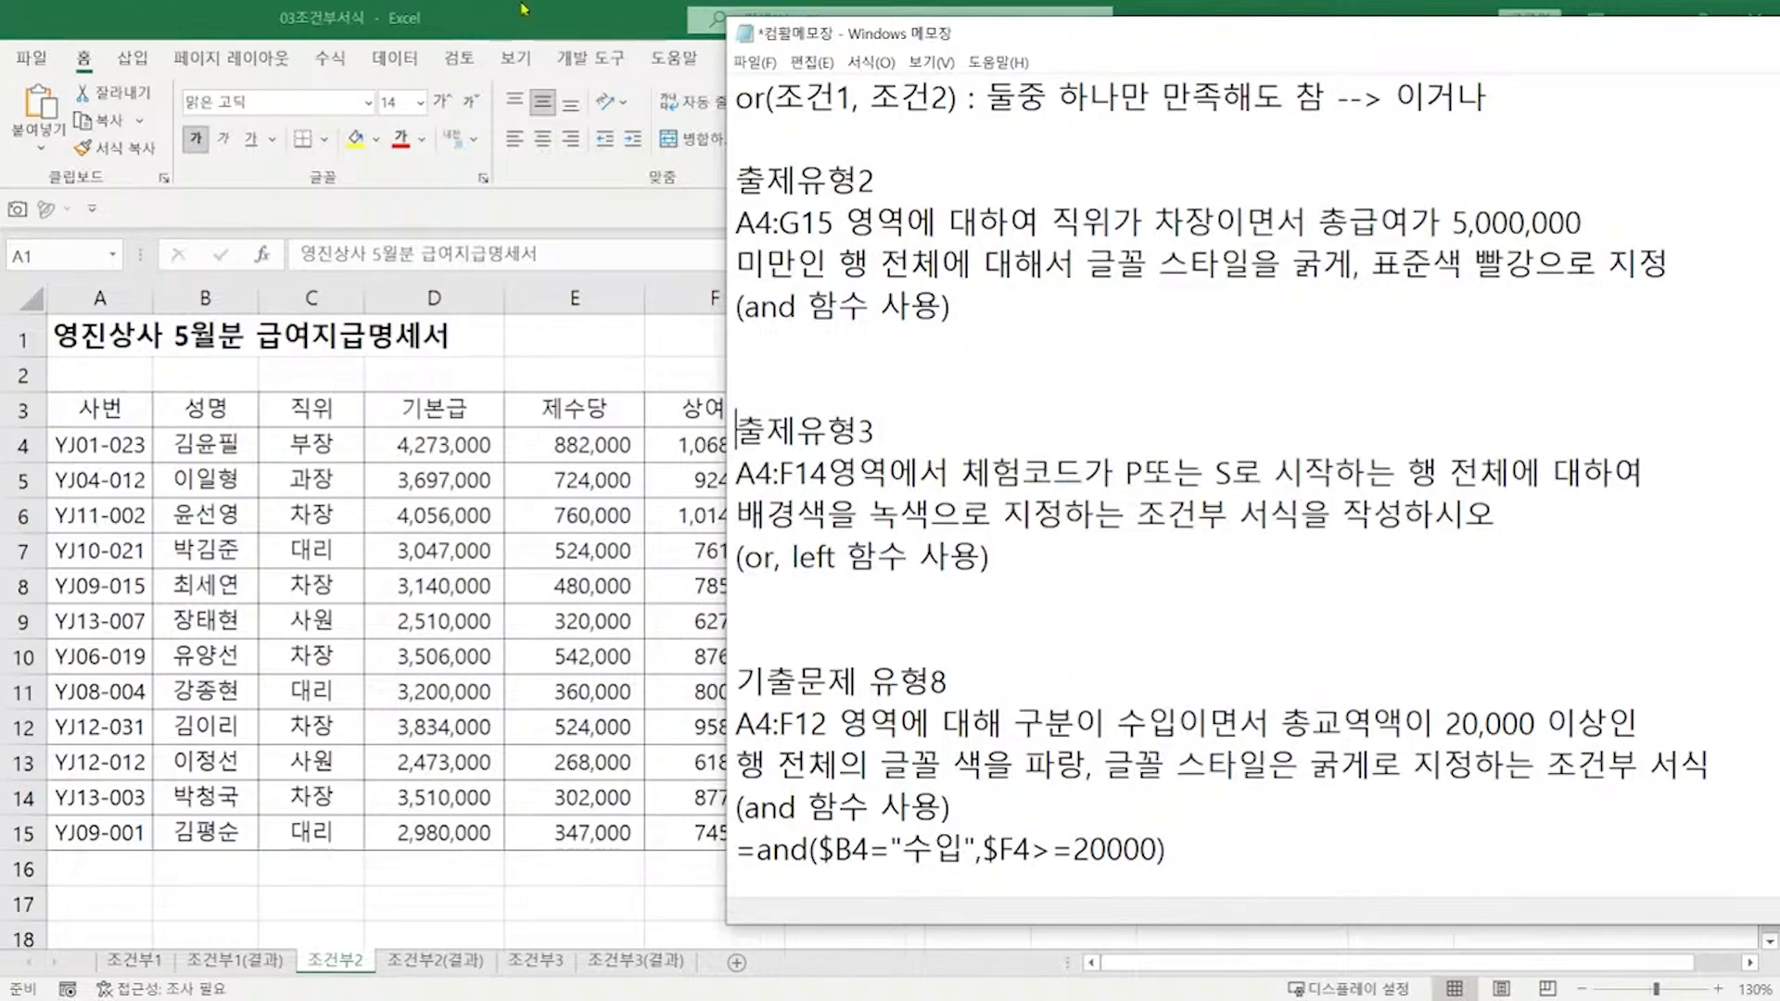
# Step: Switch to Excel and start a formula-based conditional formatting rule for A4:G15 on sheet 조건부2, keeping the data uncovered by the dialog
pyautogui.hotkey('alt', 'Tab')
pyautogui.click(1019, 521)
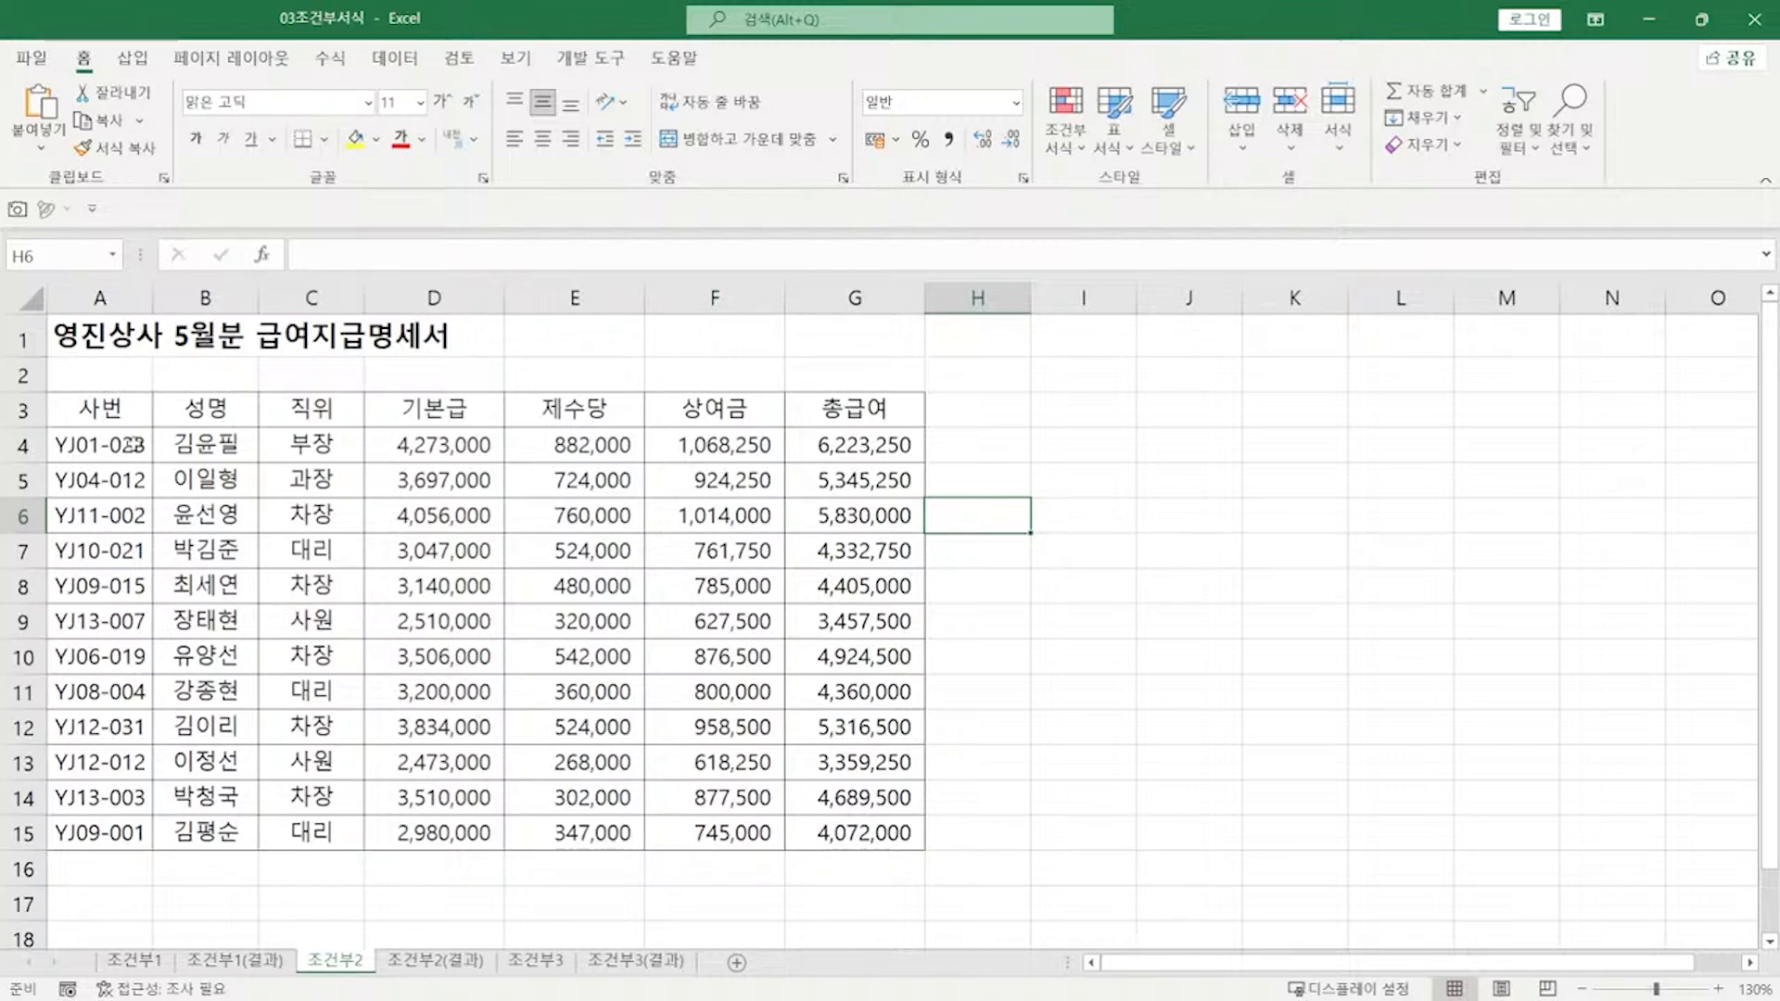
pyautogui.moveTo(123, 443); pyautogui.dragTo(837, 832)
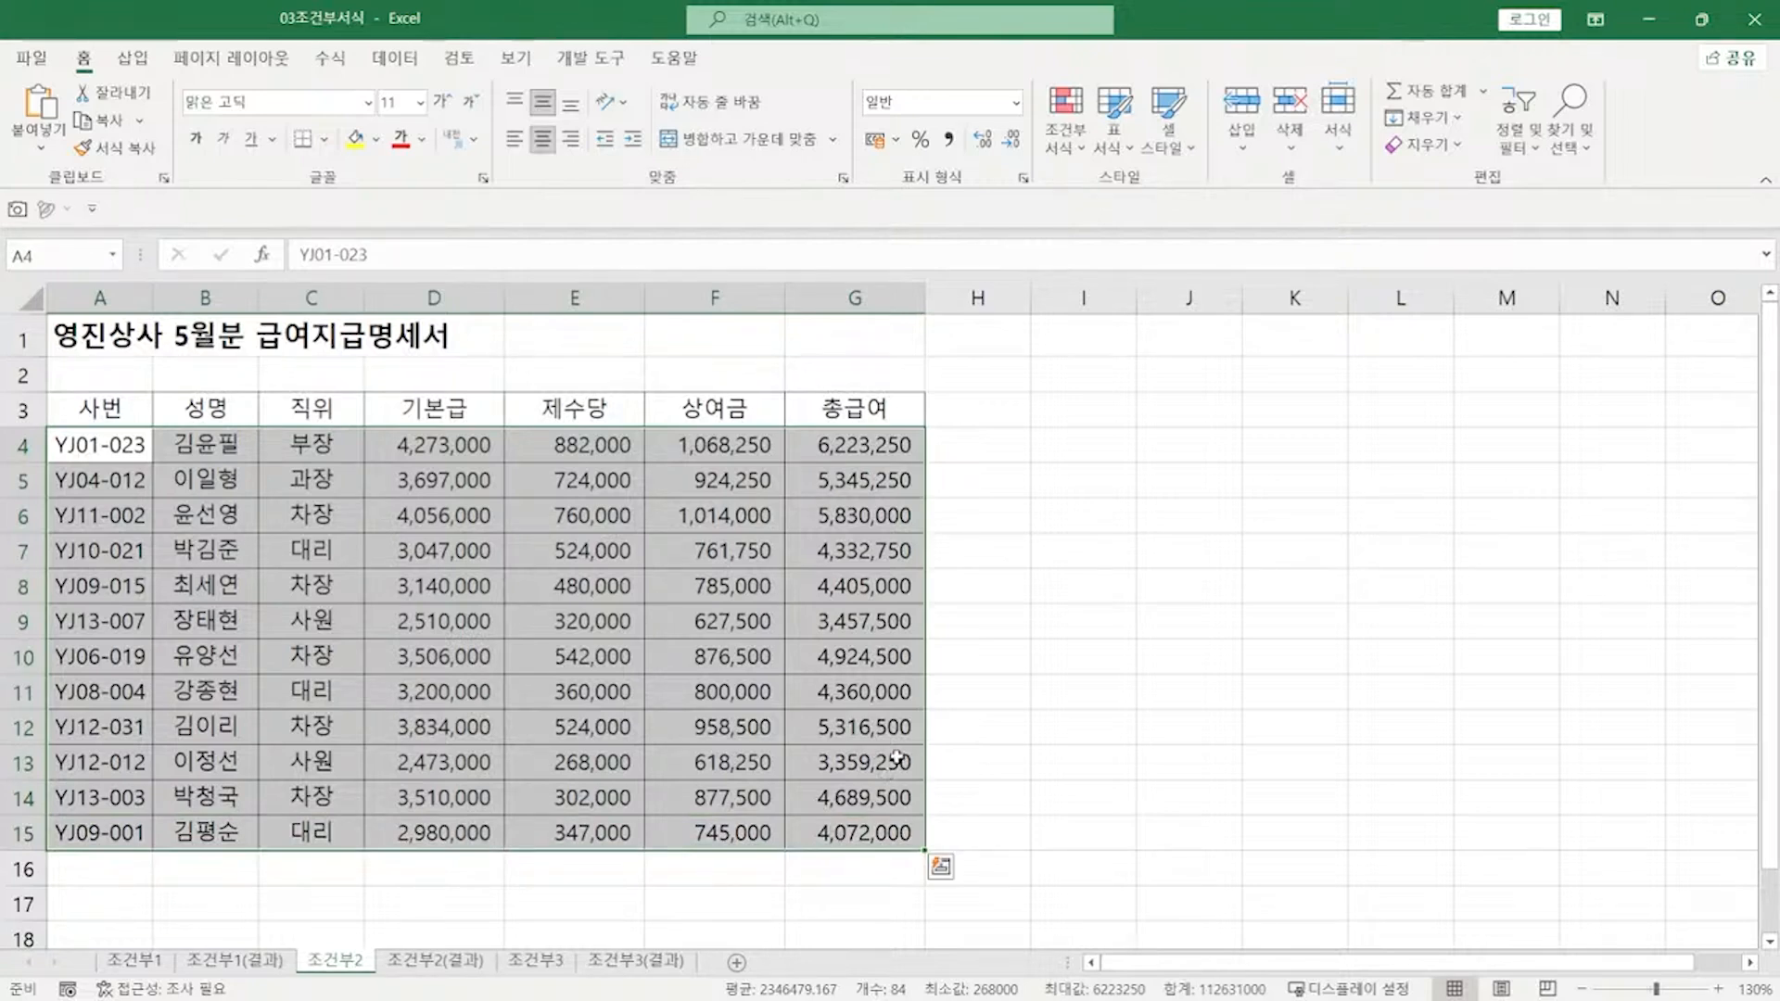
pyautogui.click(1060, 142)
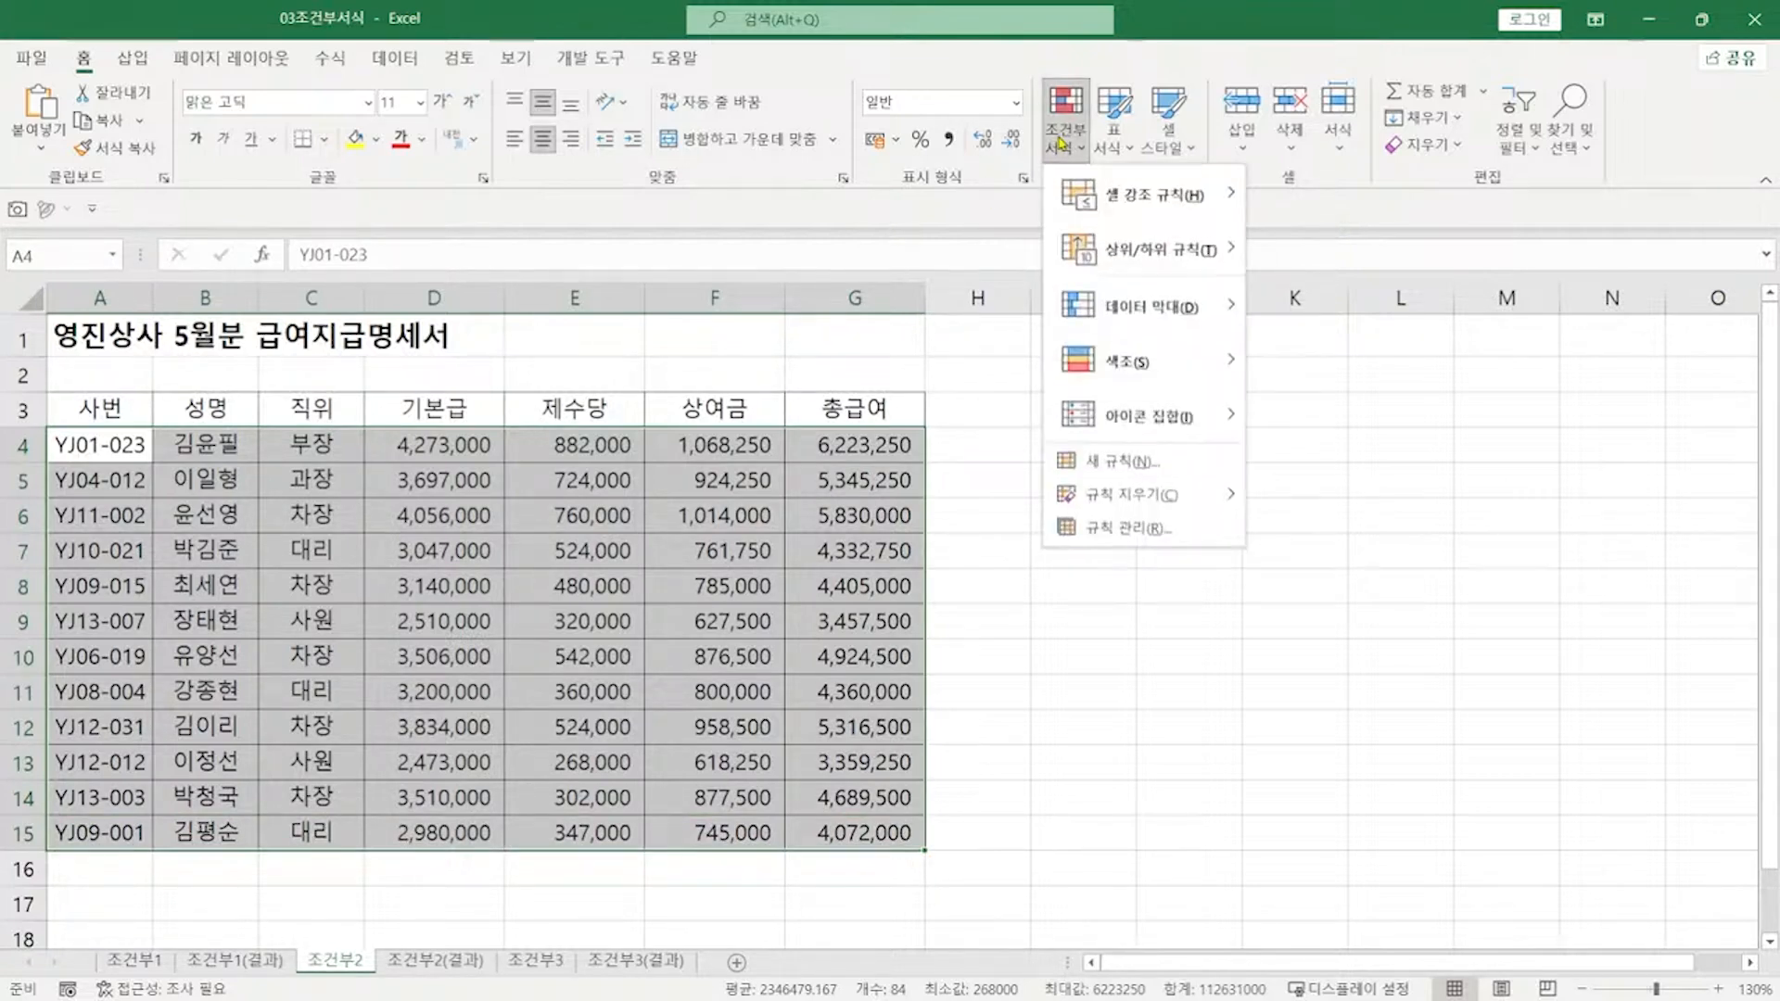
pyautogui.click(1117, 460)
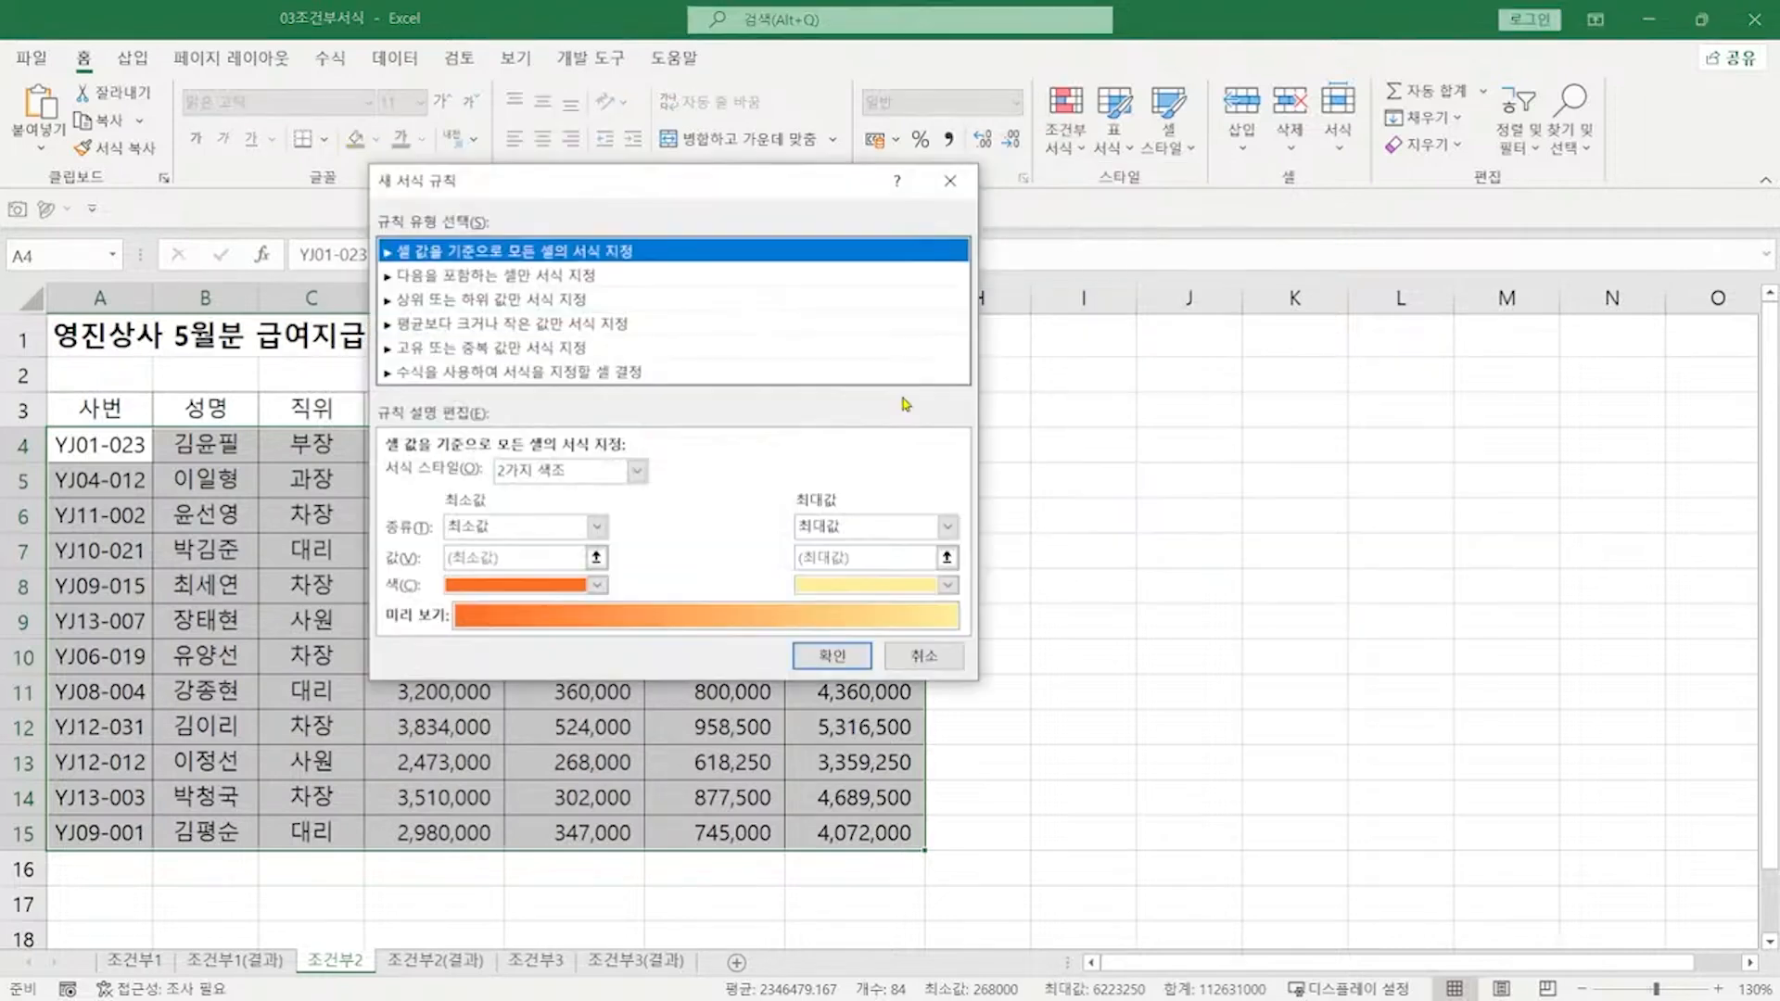
pyautogui.click(586, 371)
pyautogui.moveTo(599, 189); pyautogui.dragTo(1150, 186)
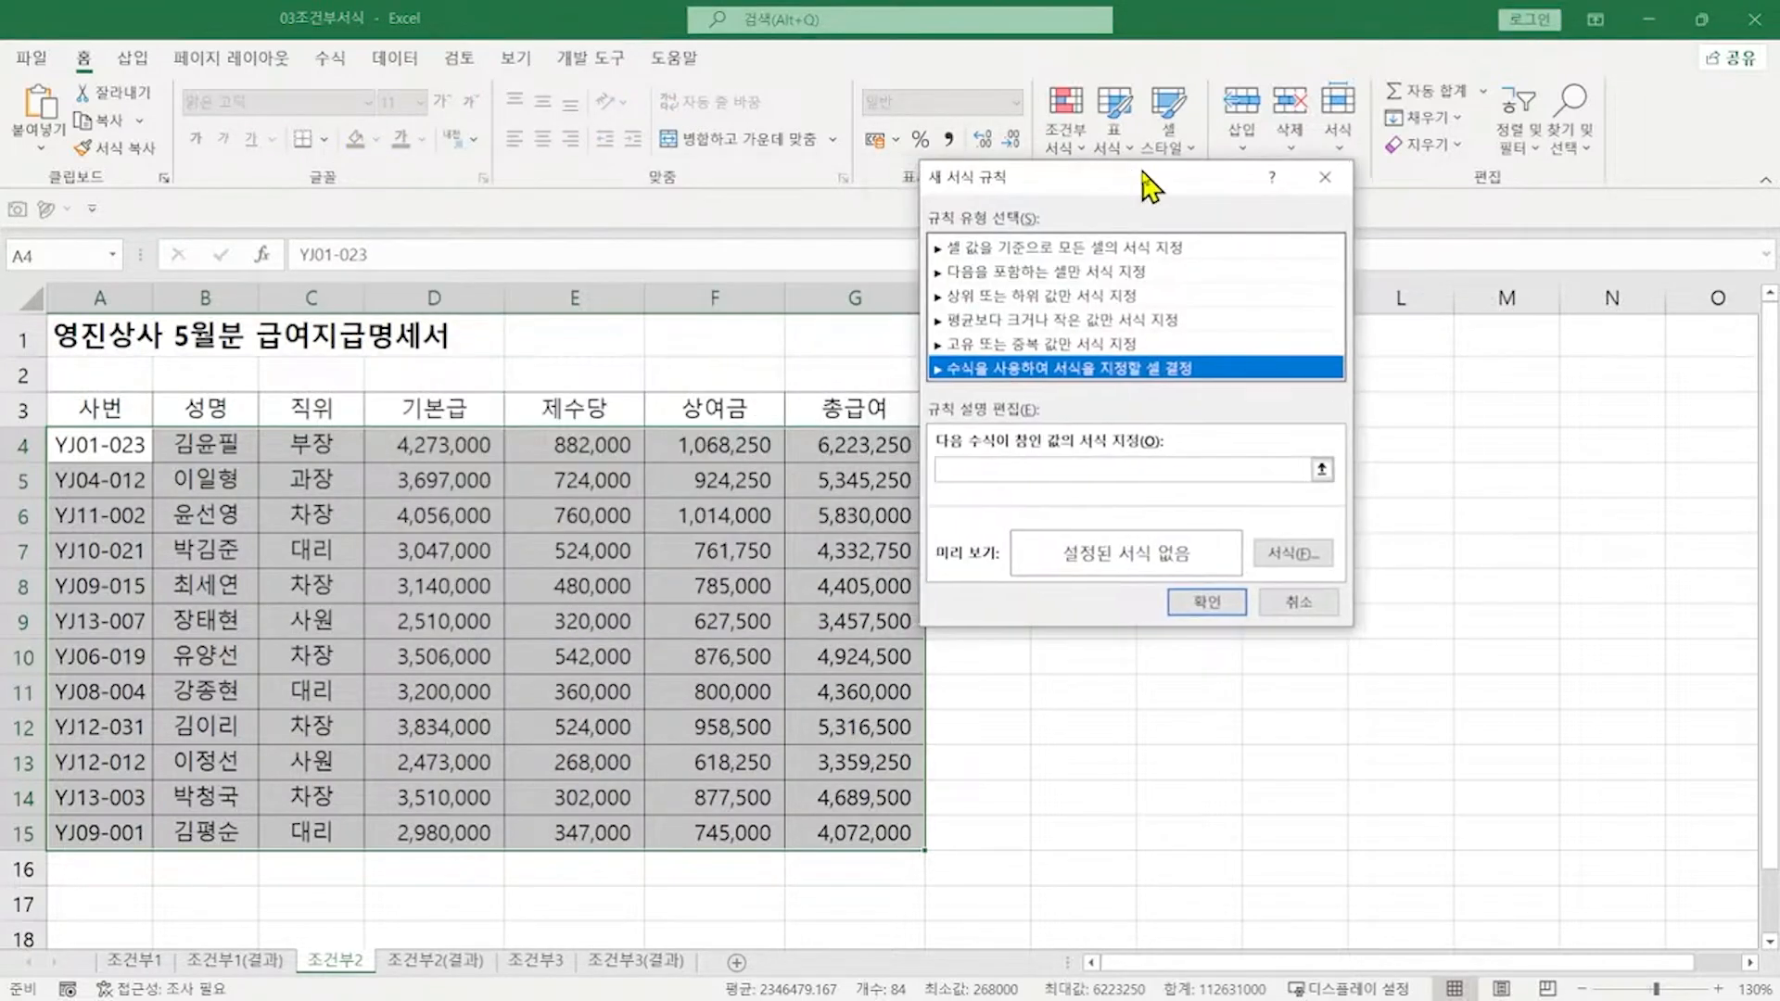
# Step: Begin the rule's formula with =AND($C4="차장", as the job title condition, fixing only the column
pyautogui.click(1046, 468)
pyautogui.write('=')
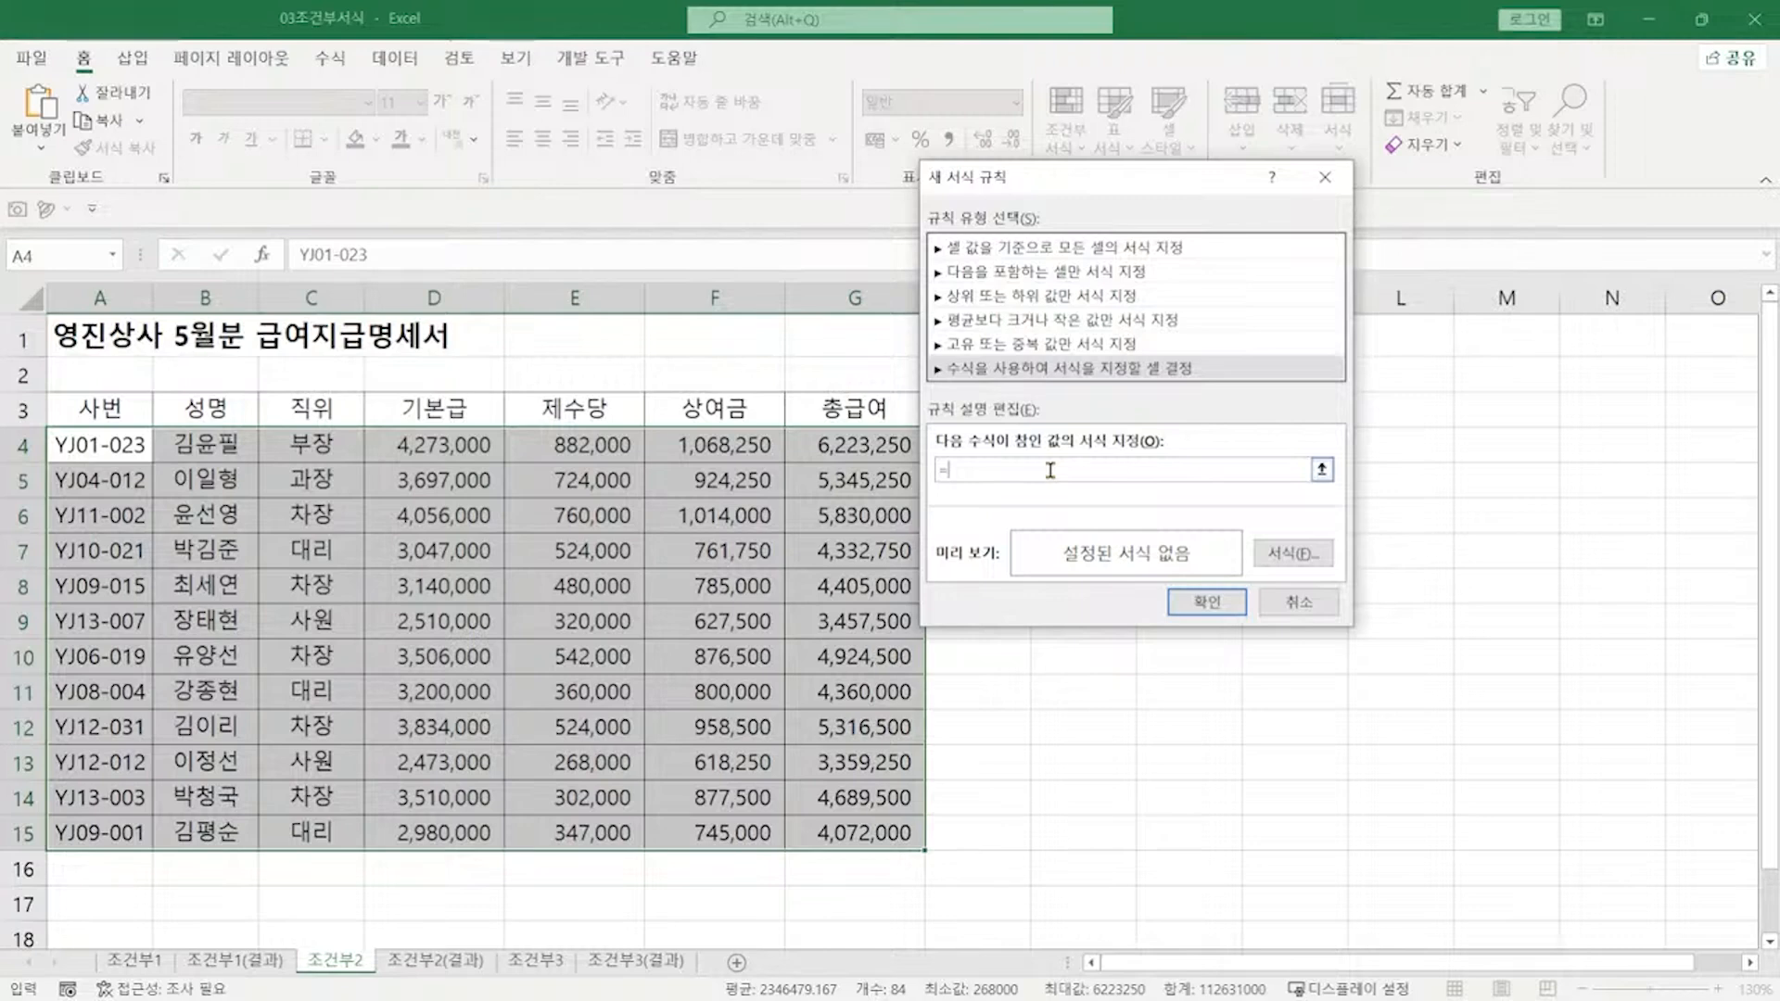
pyautogui.write('AND(')
pyautogui.click(313, 447)
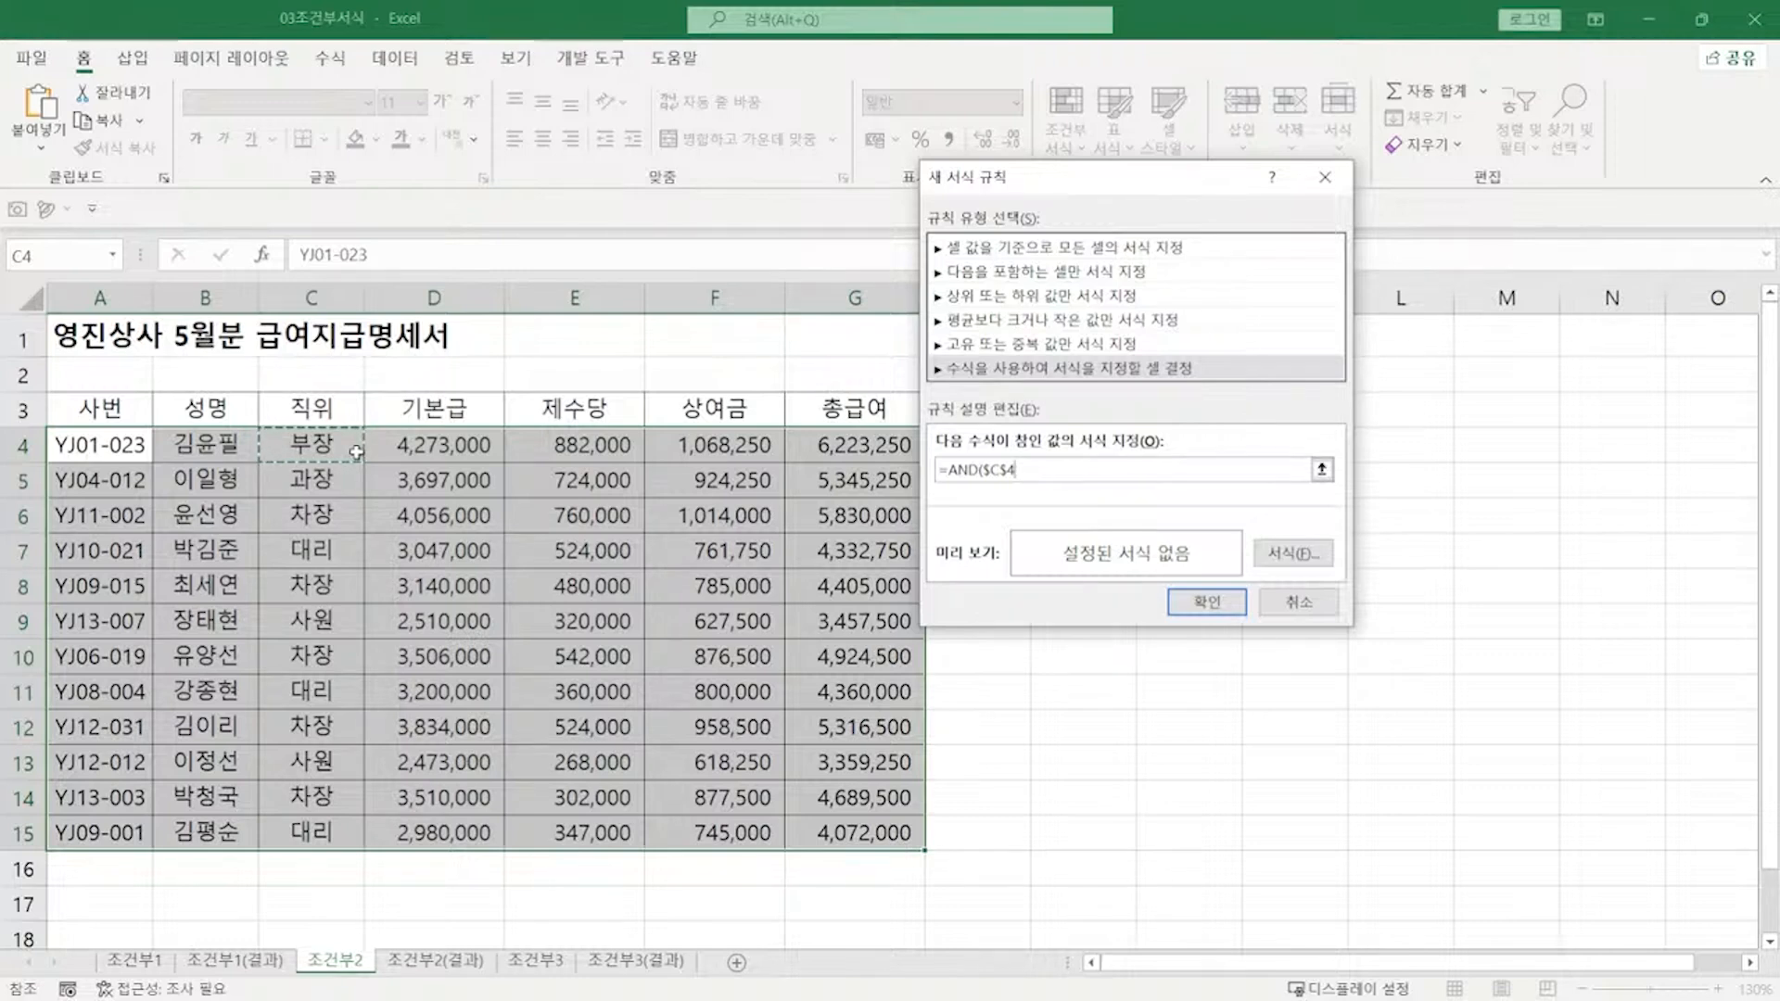
pyautogui.press('F4')
pyautogui.press('F4')
pyautogui.write('="부')
pyautogui.write('장",')
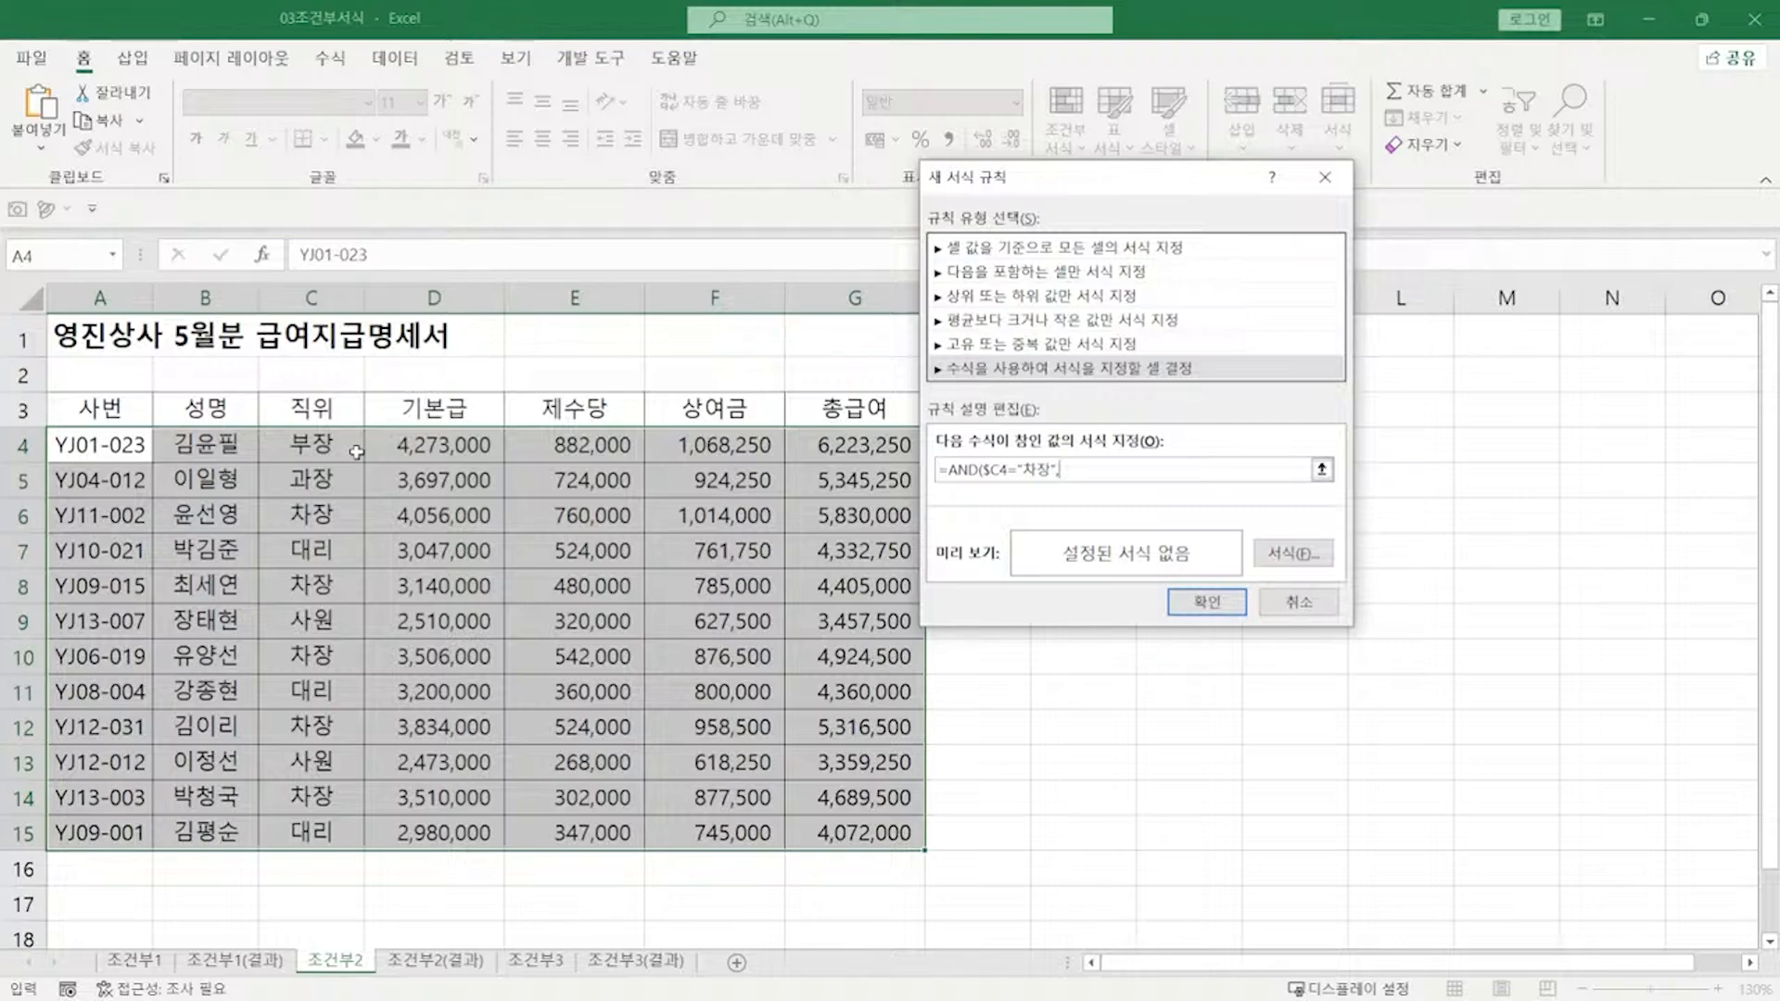
# Step: Complete the AND formula with the total pay condition $G4<5000000 and open the rule's format settings
pyautogui.click(870, 445)
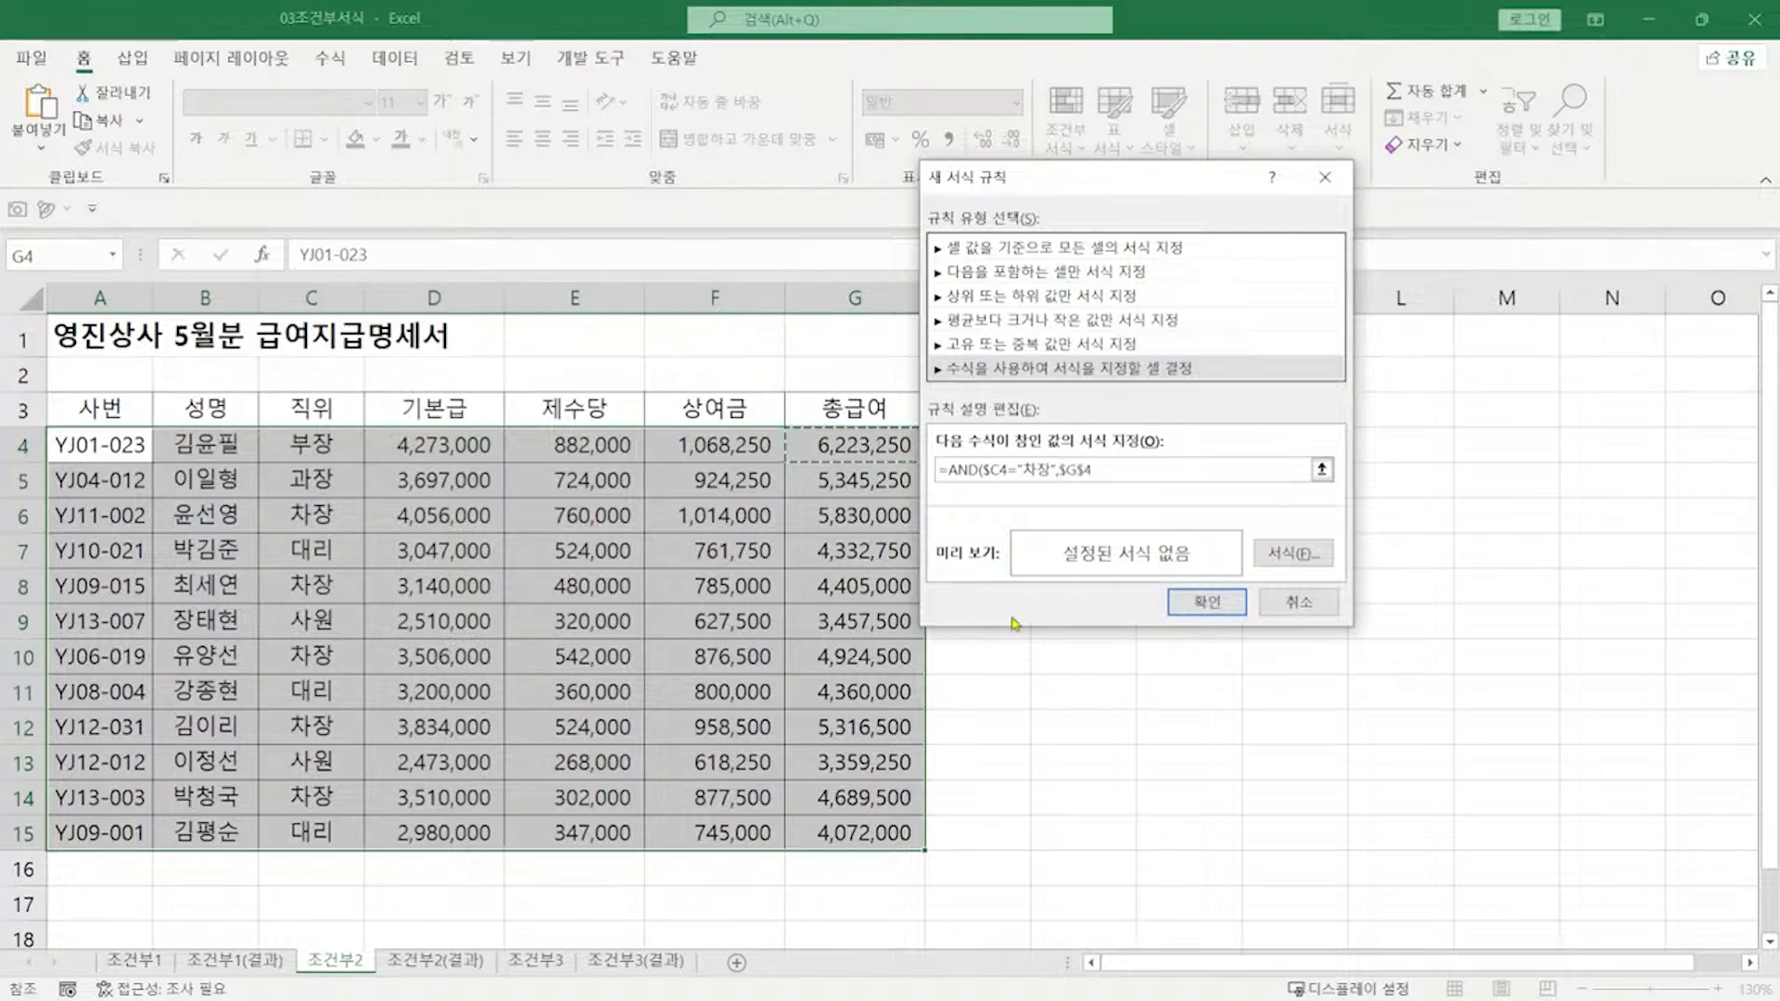
pyautogui.press('F4')
pyautogui.press('F4')
pyautogui.write('<5000')
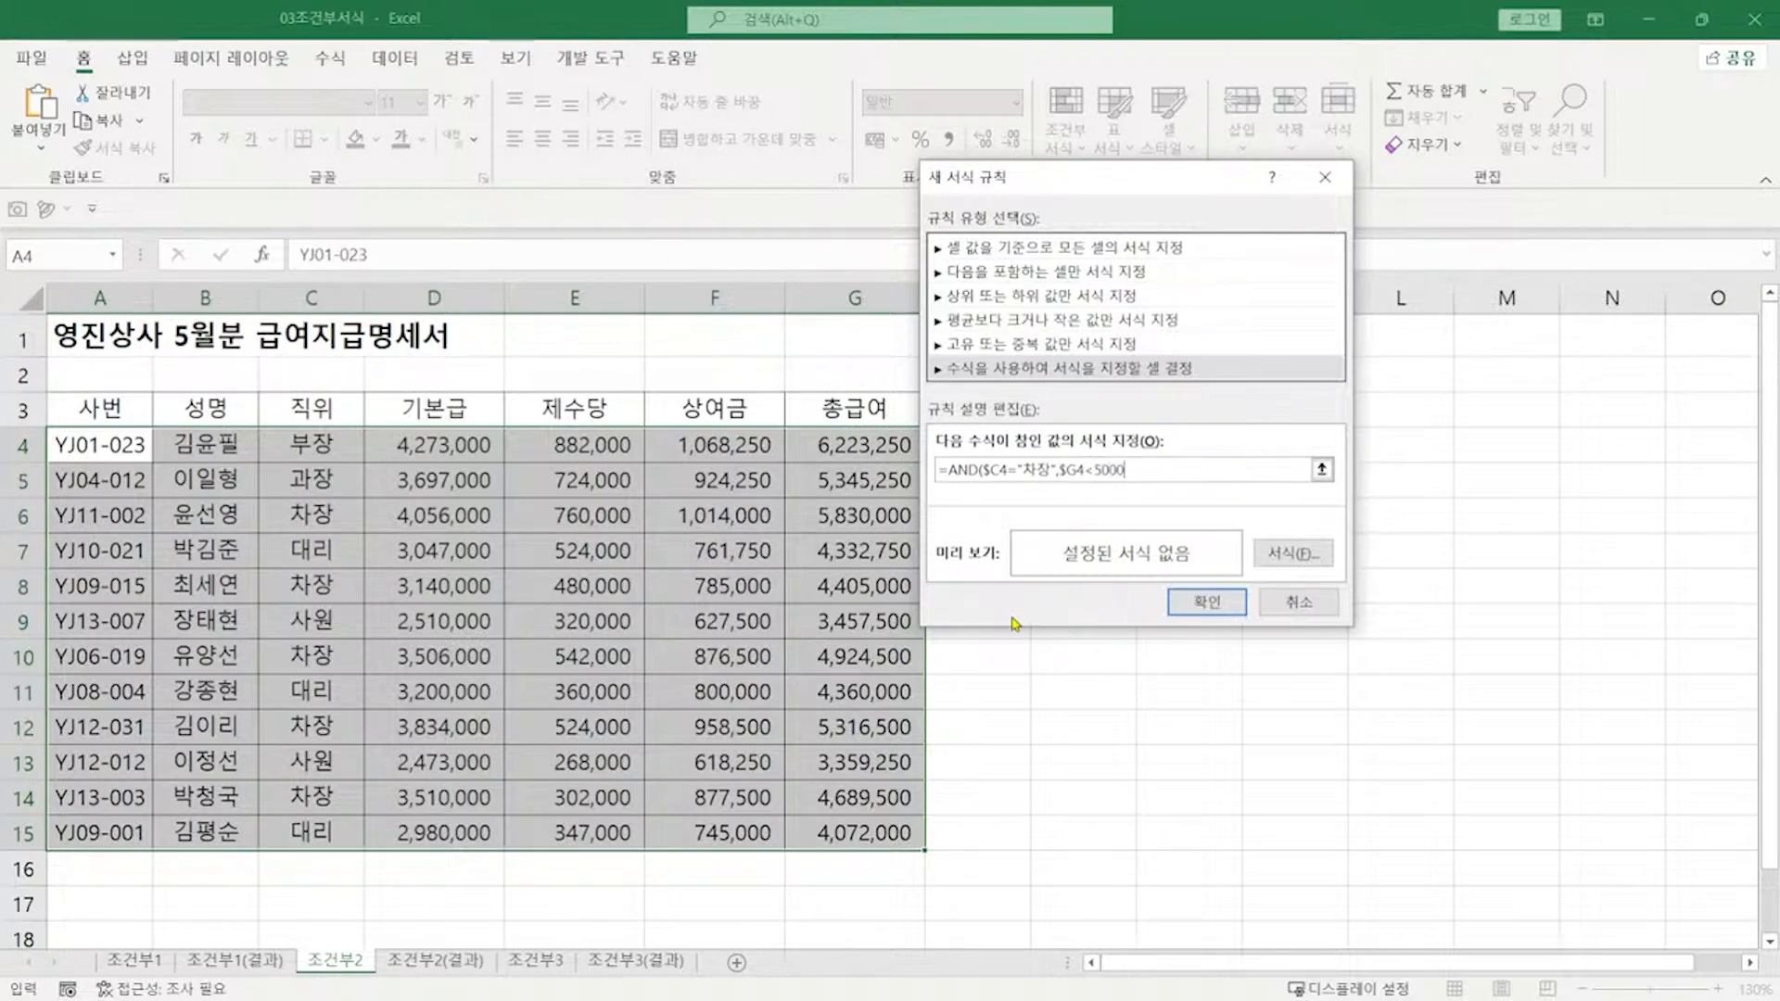
pyautogui.write('000)')
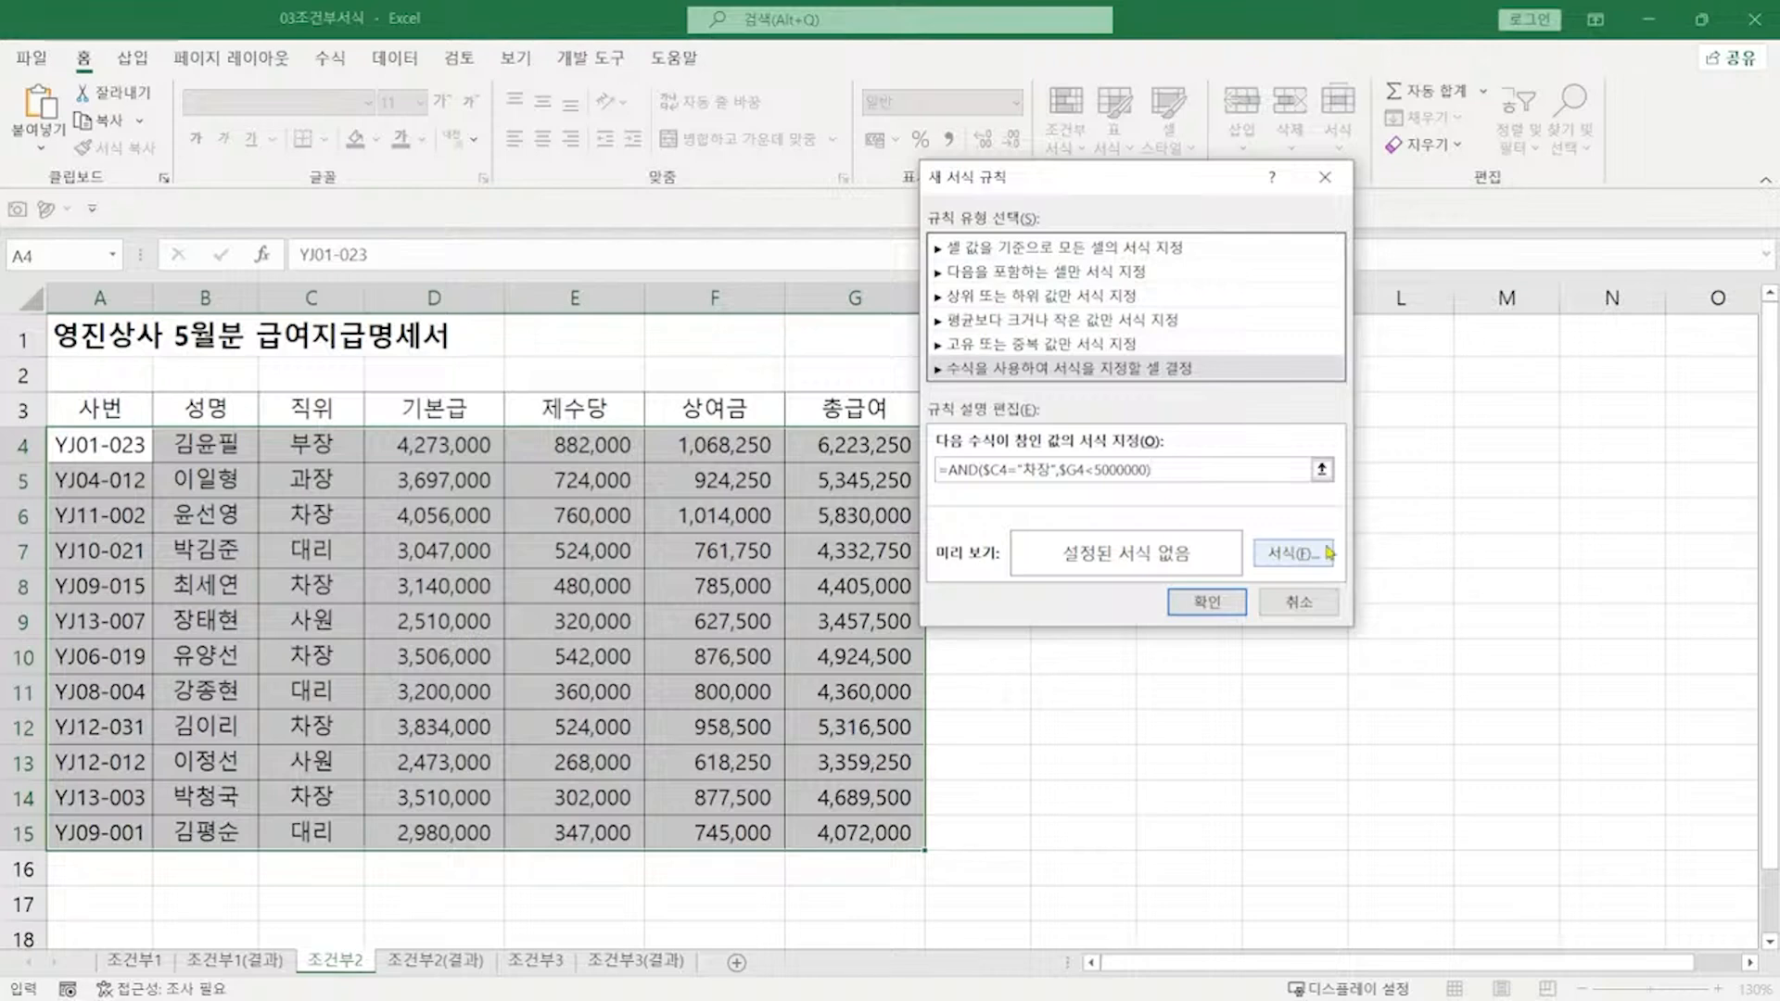
pyautogui.click(1298, 553)
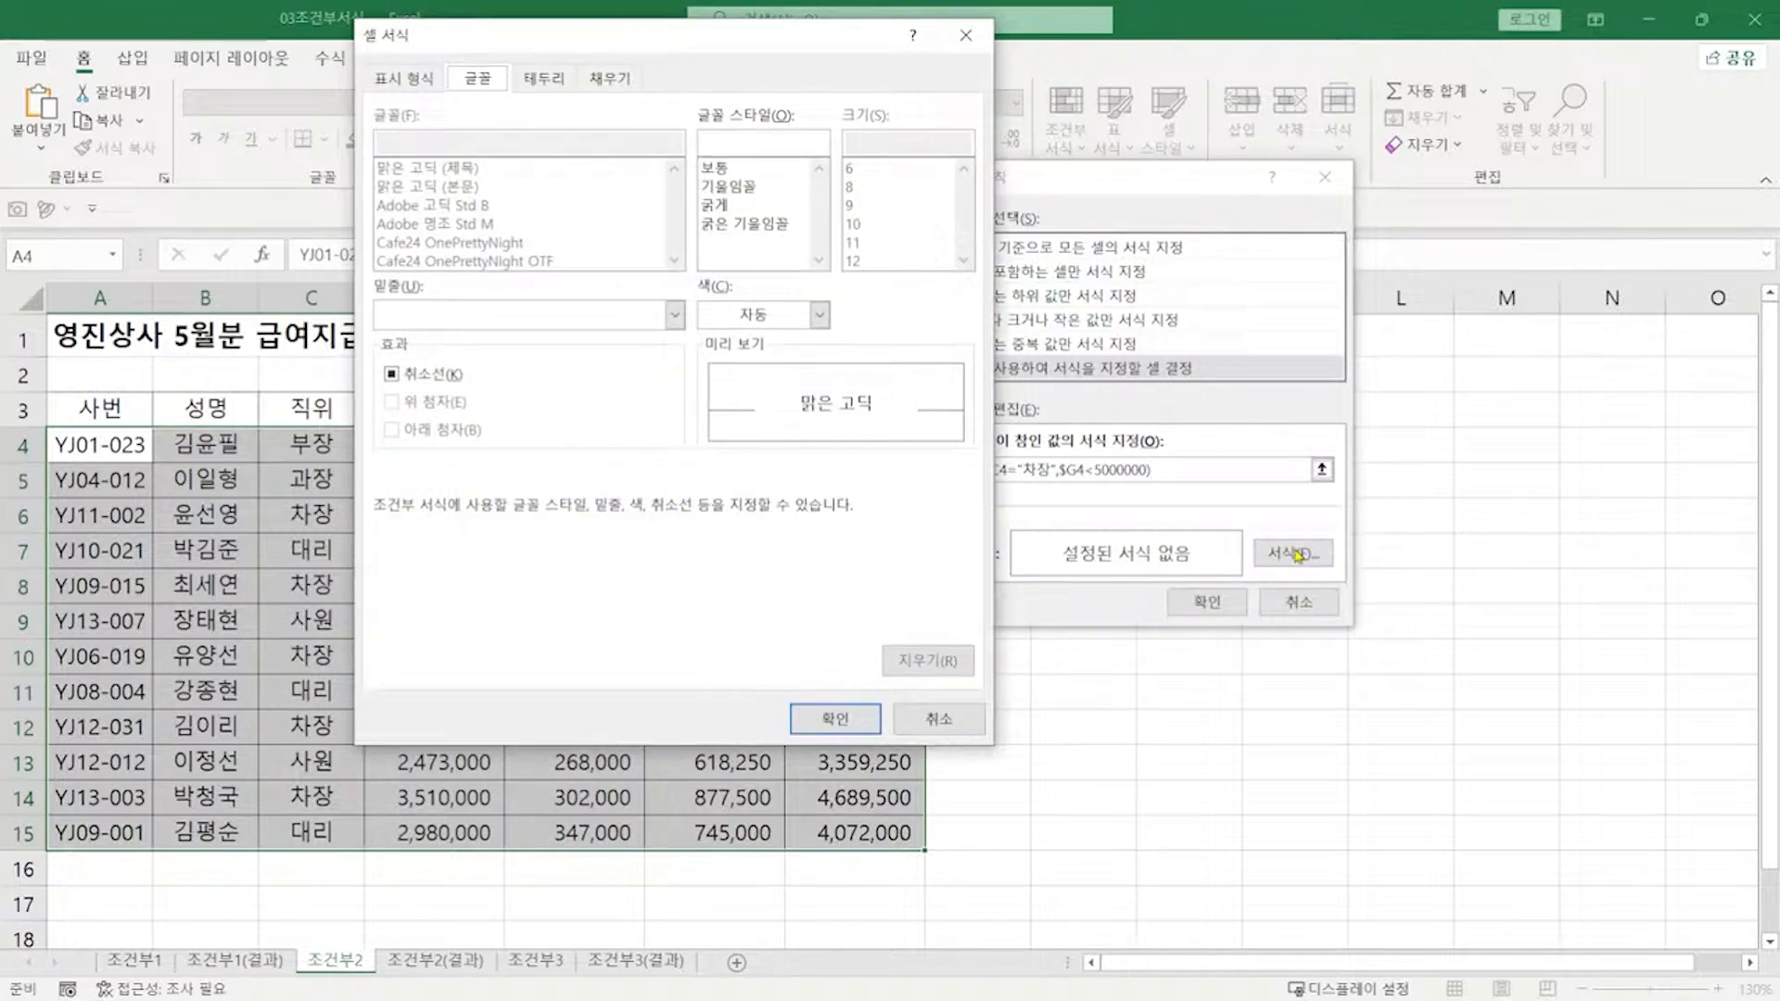
# Step: Give the rule a bold (굵게) font style in standard red and apply it to the salary rows
pyautogui.click(731, 207)
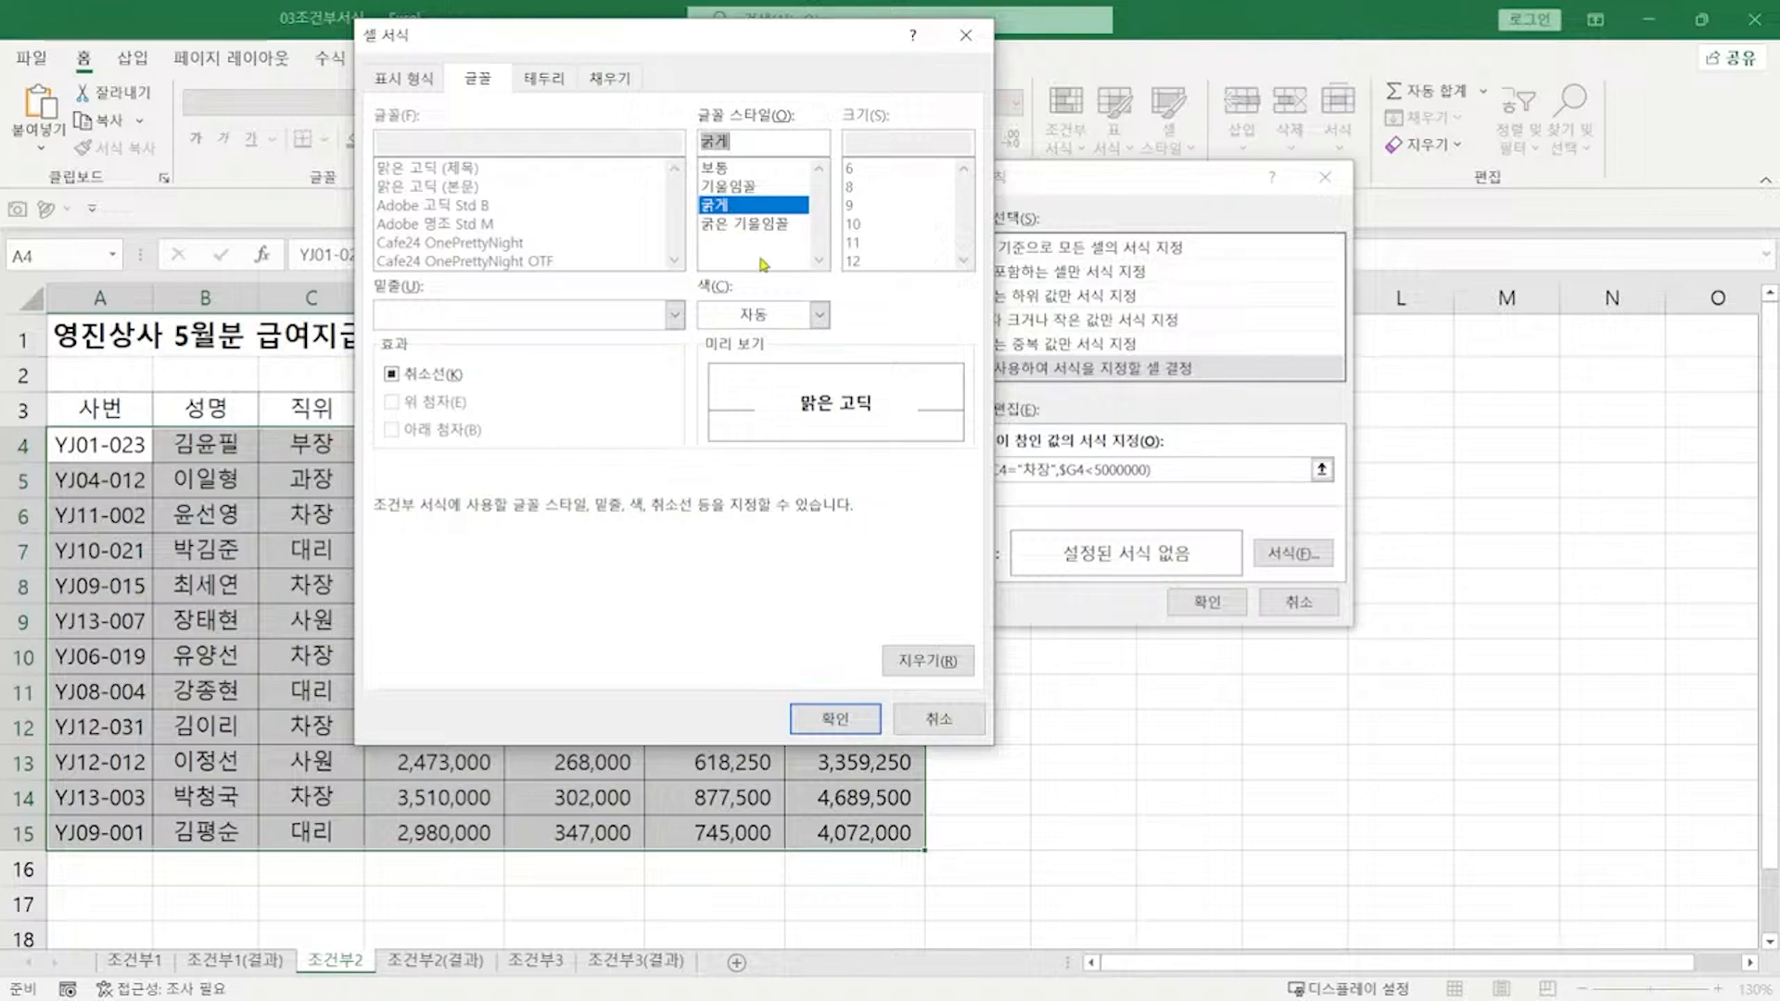
pyautogui.click(762, 317)
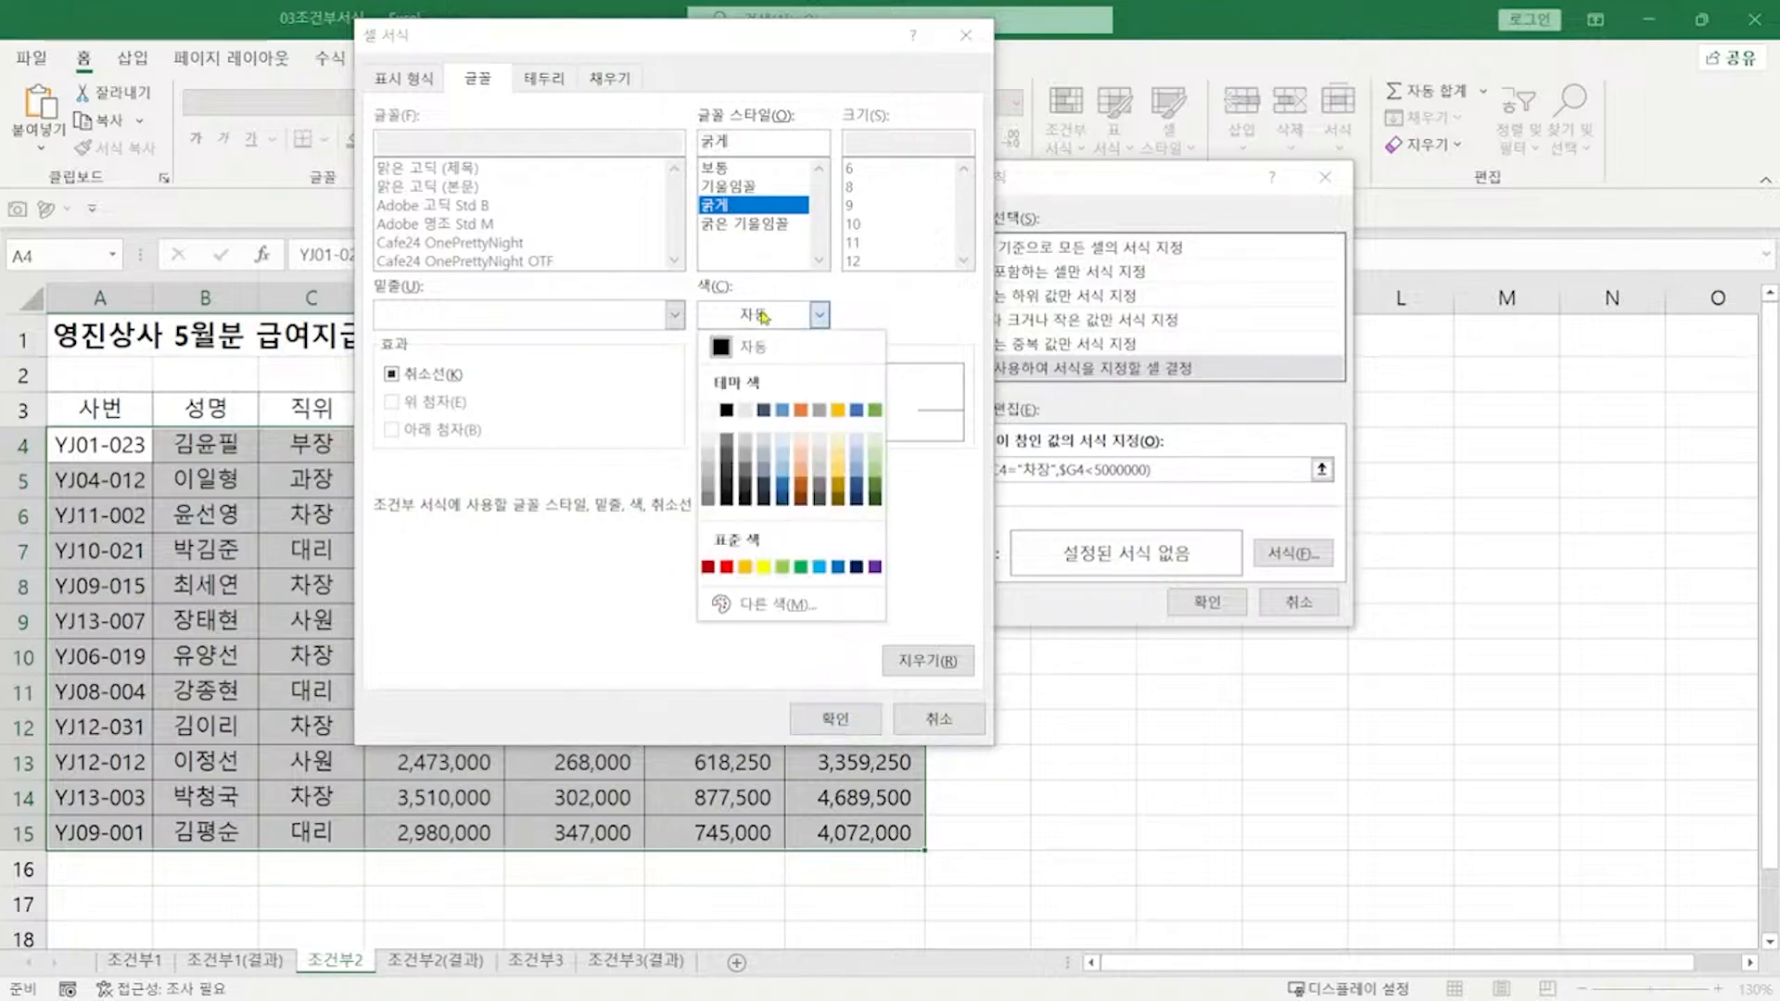
pyautogui.click(727, 567)
pyautogui.click(834, 718)
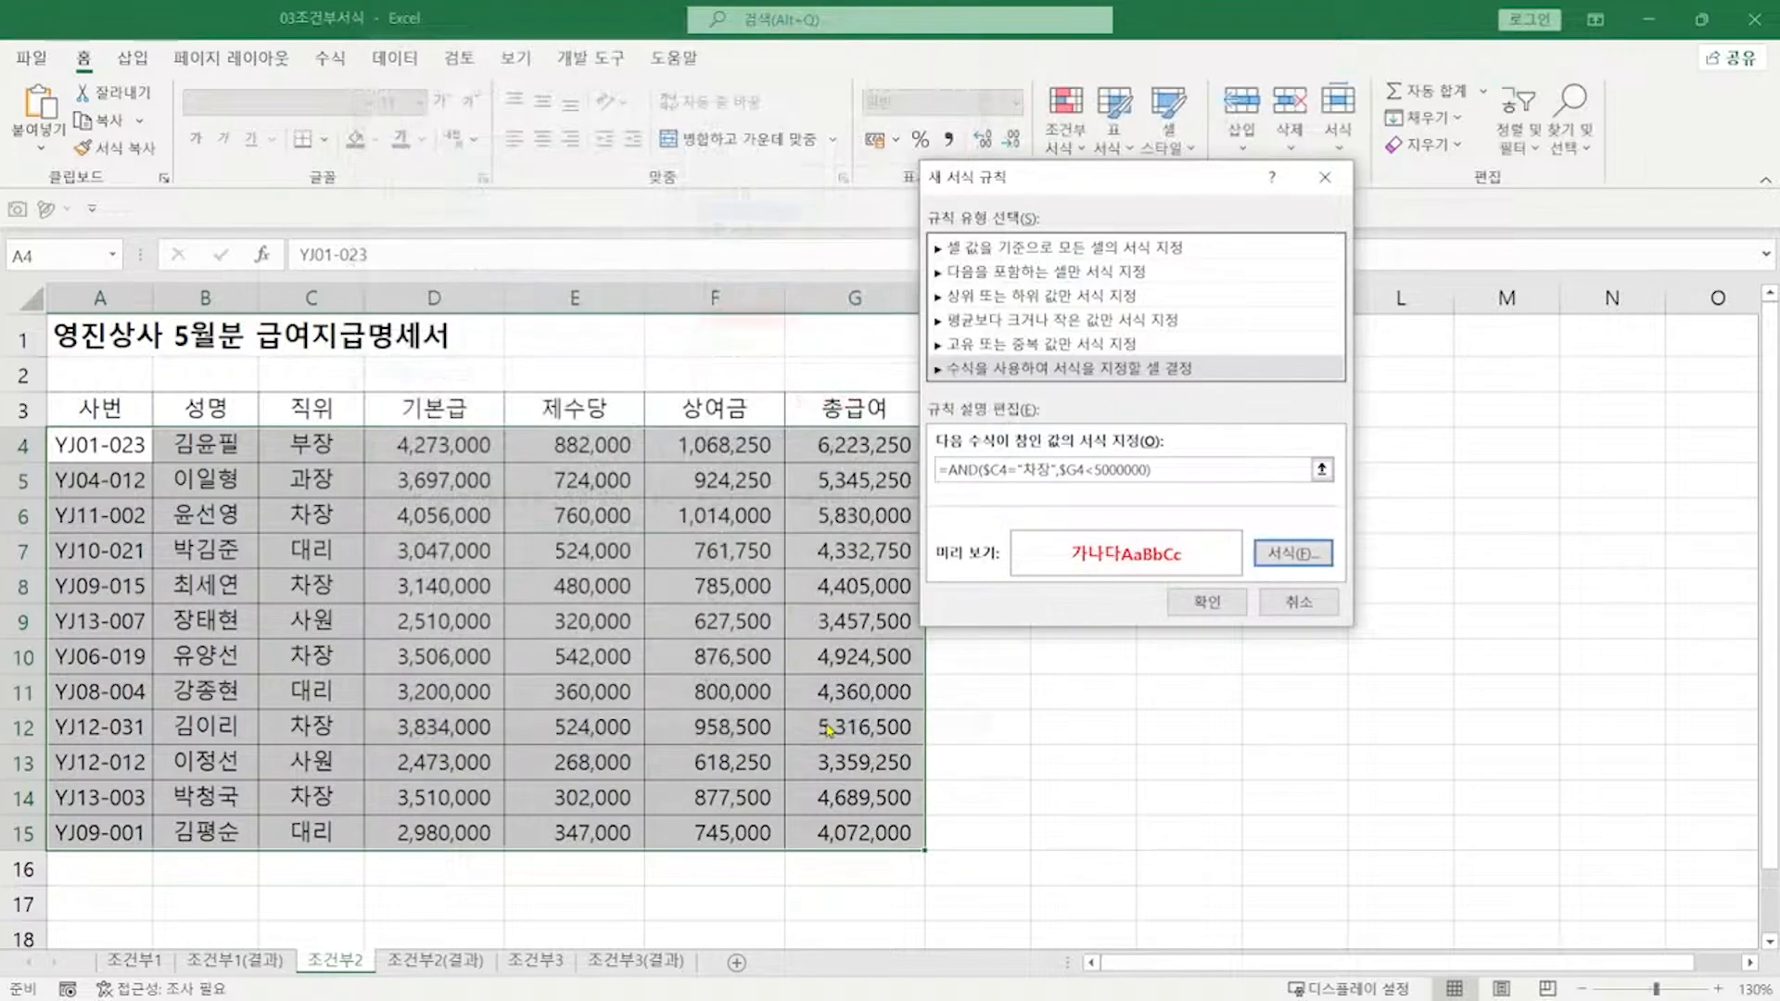
pyautogui.click(1207, 602)
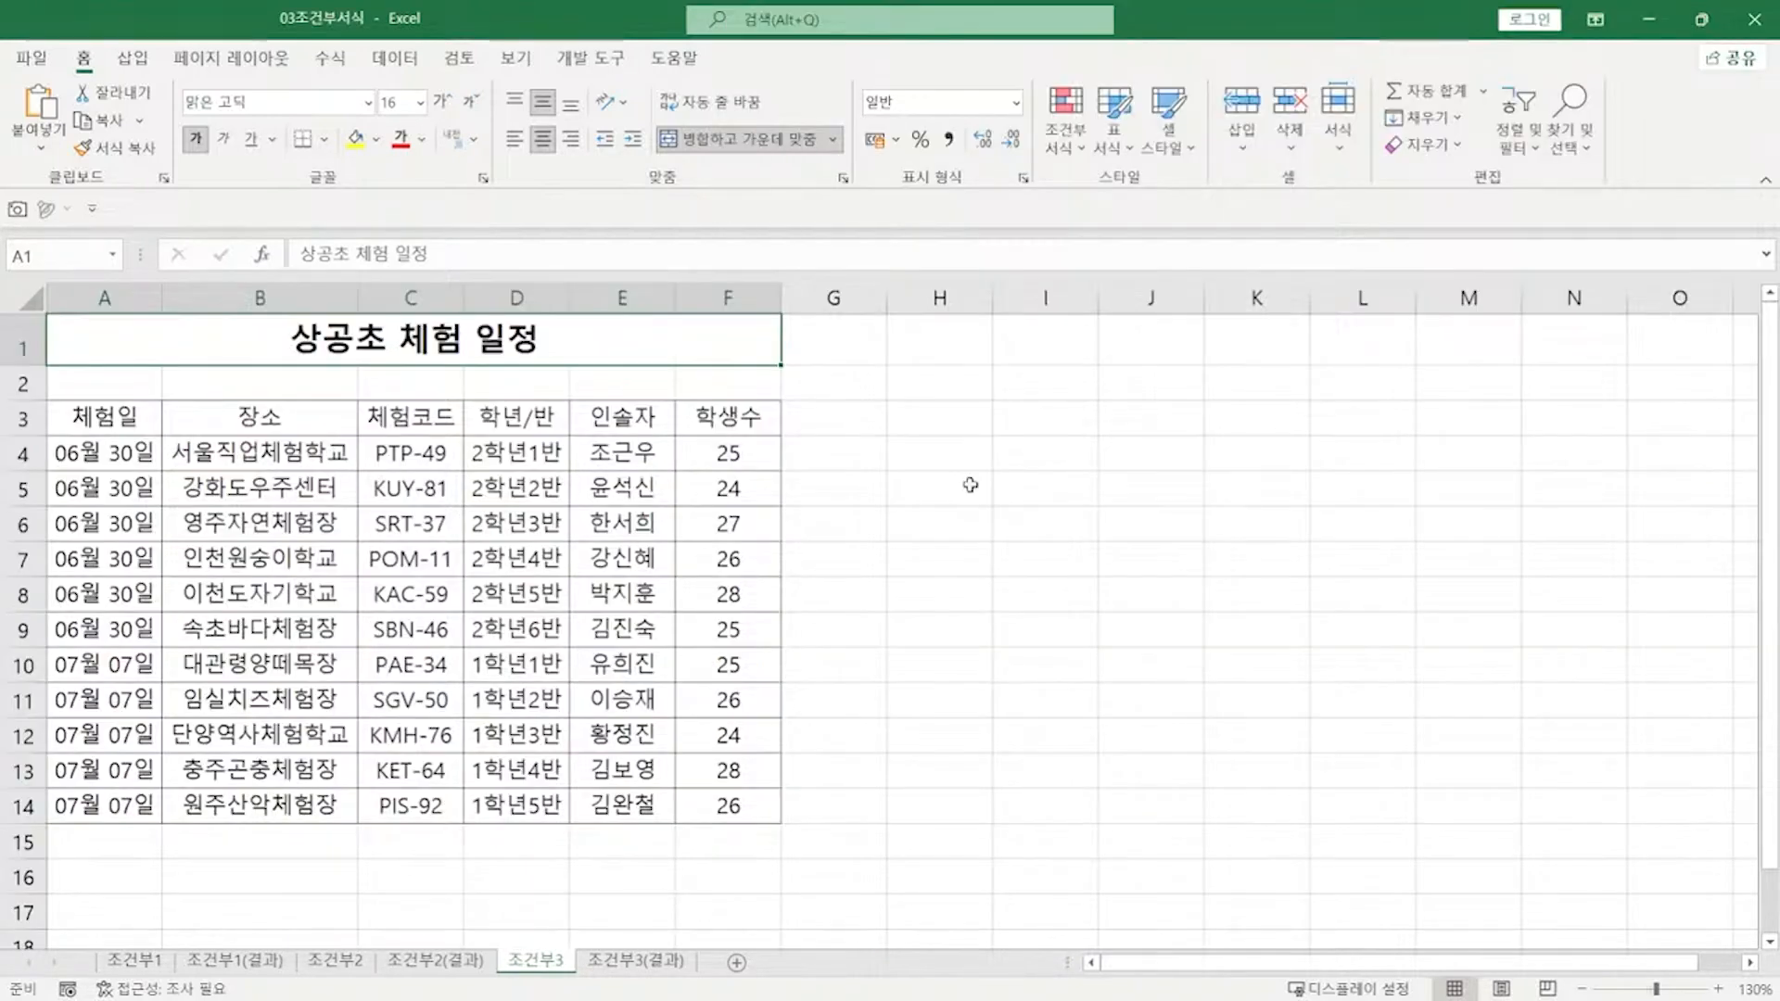
# Step: Start a formula-based conditional formatting rule for A4:F14 on sheet 조건부3
pyautogui.click(969, 485)
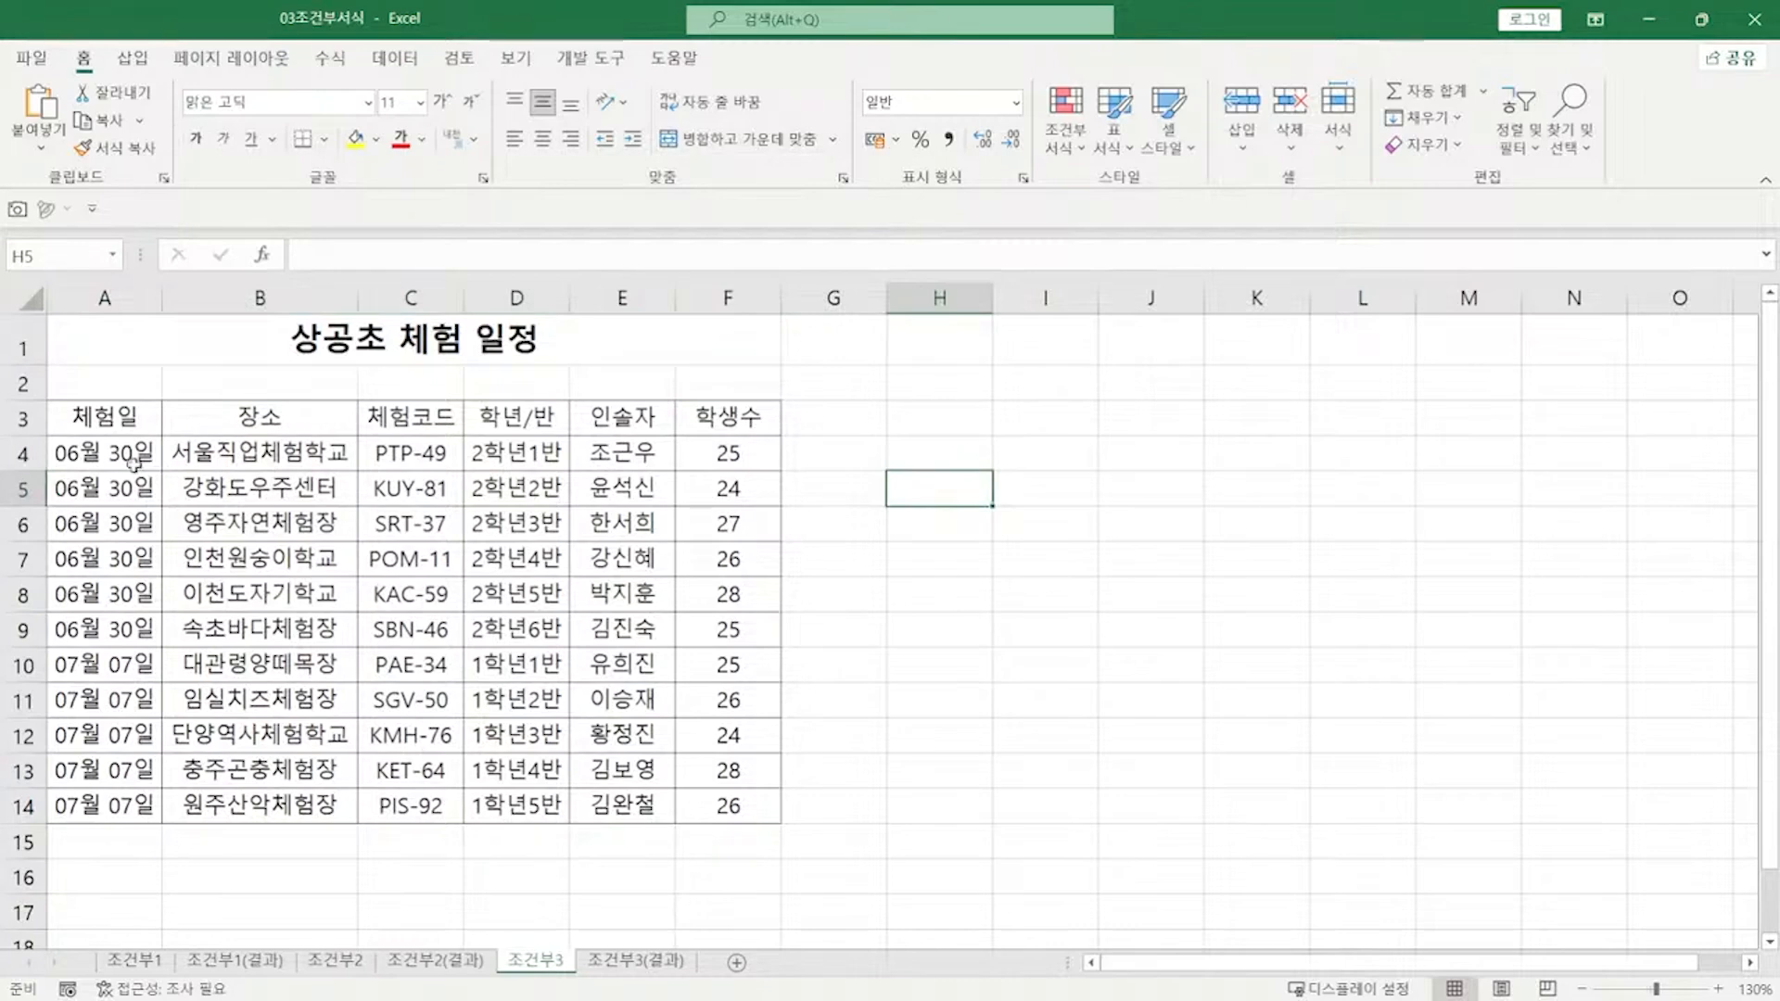
pyautogui.moveTo(128, 455); pyautogui.dragTo(732, 805)
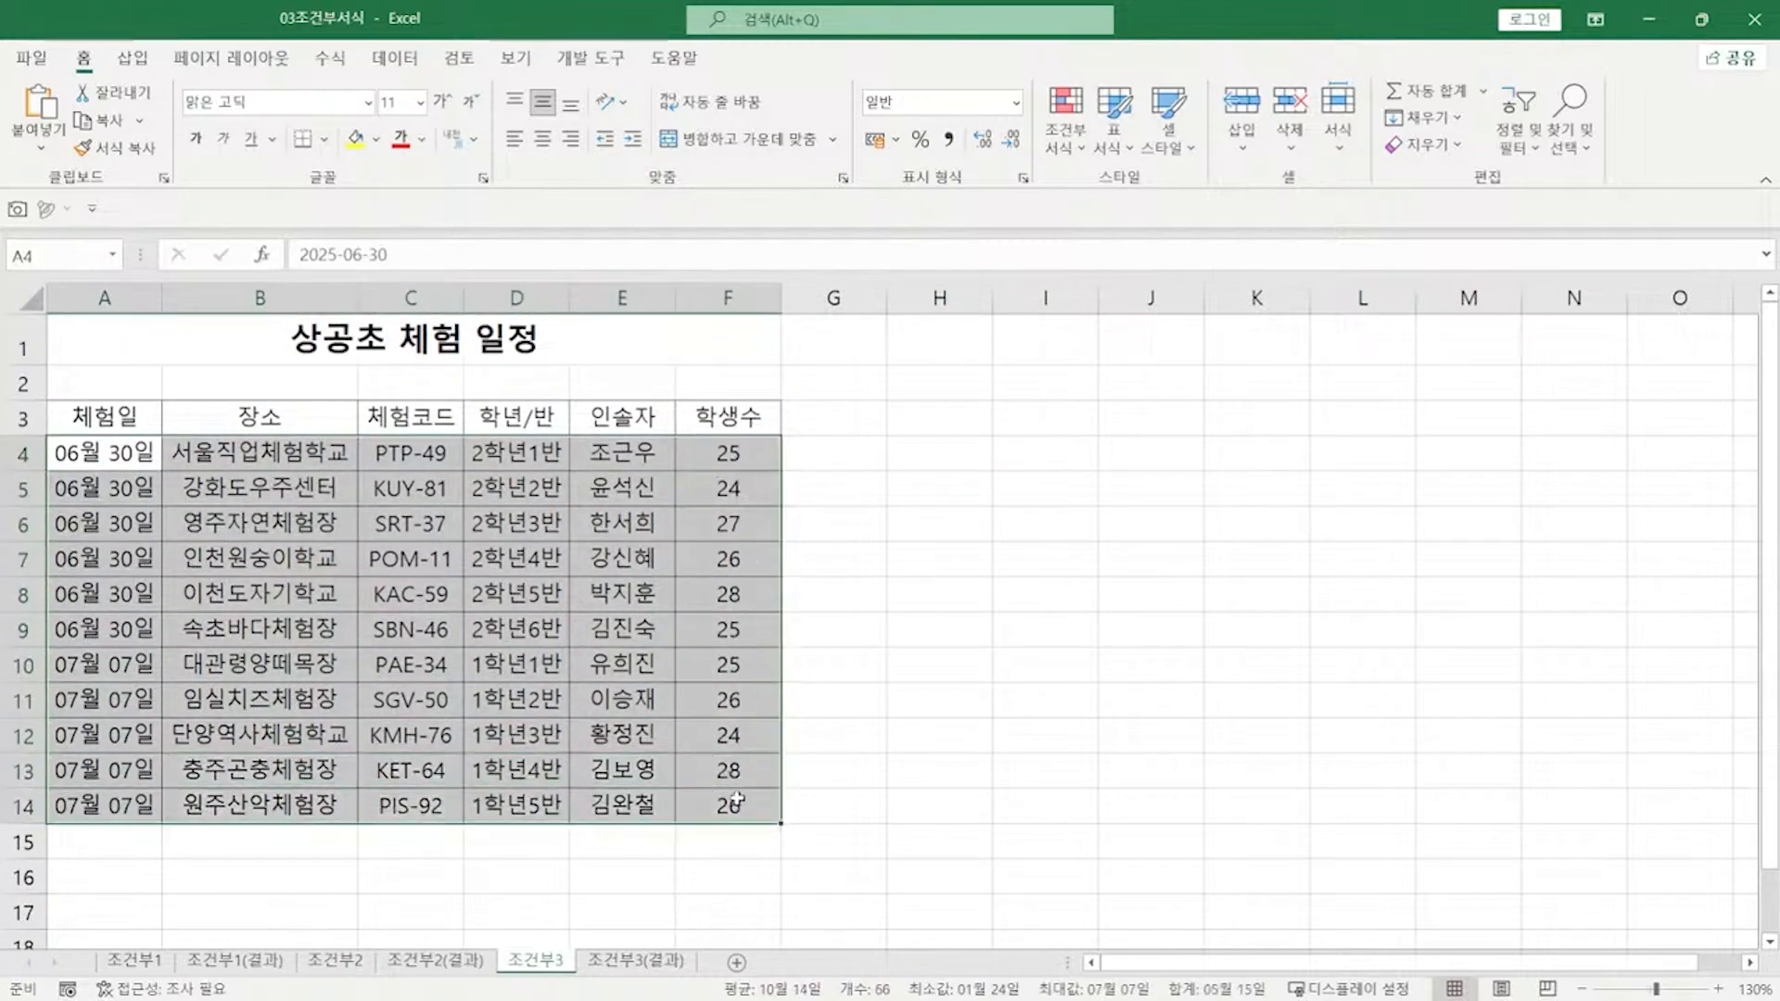
pyautogui.click(1057, 153)
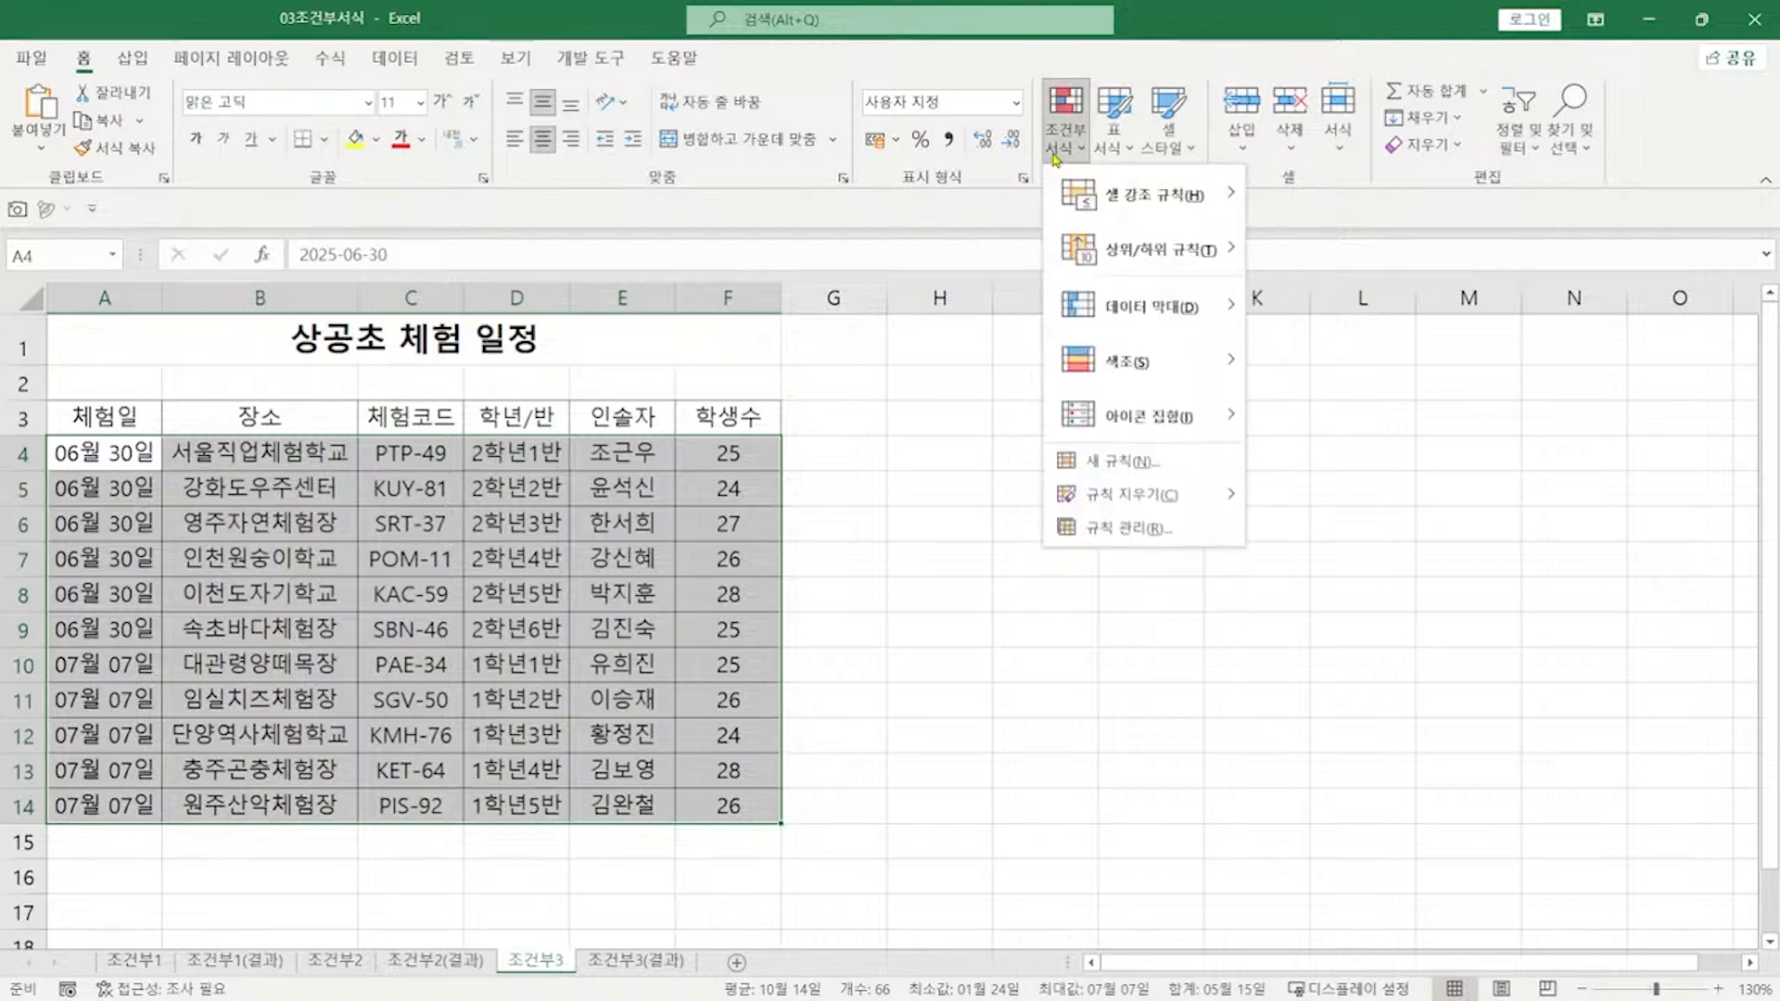
pyautogui.click(1127, 464)
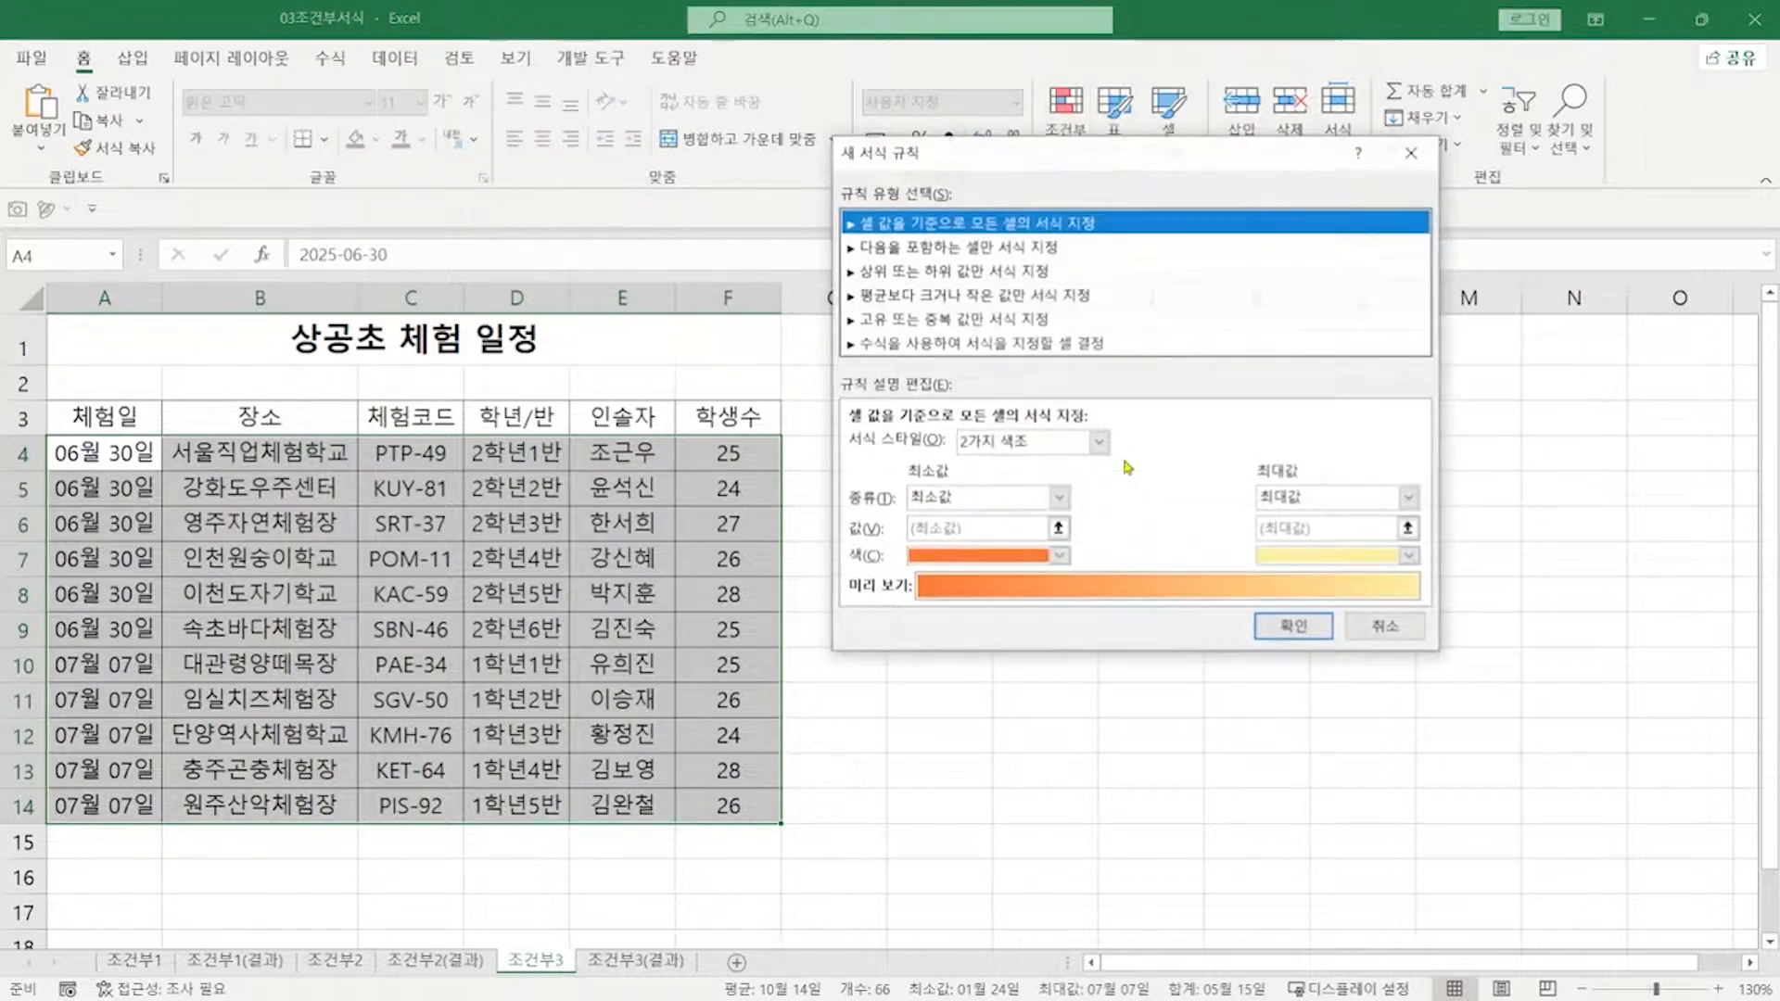
pyautogui.click(999, 345)
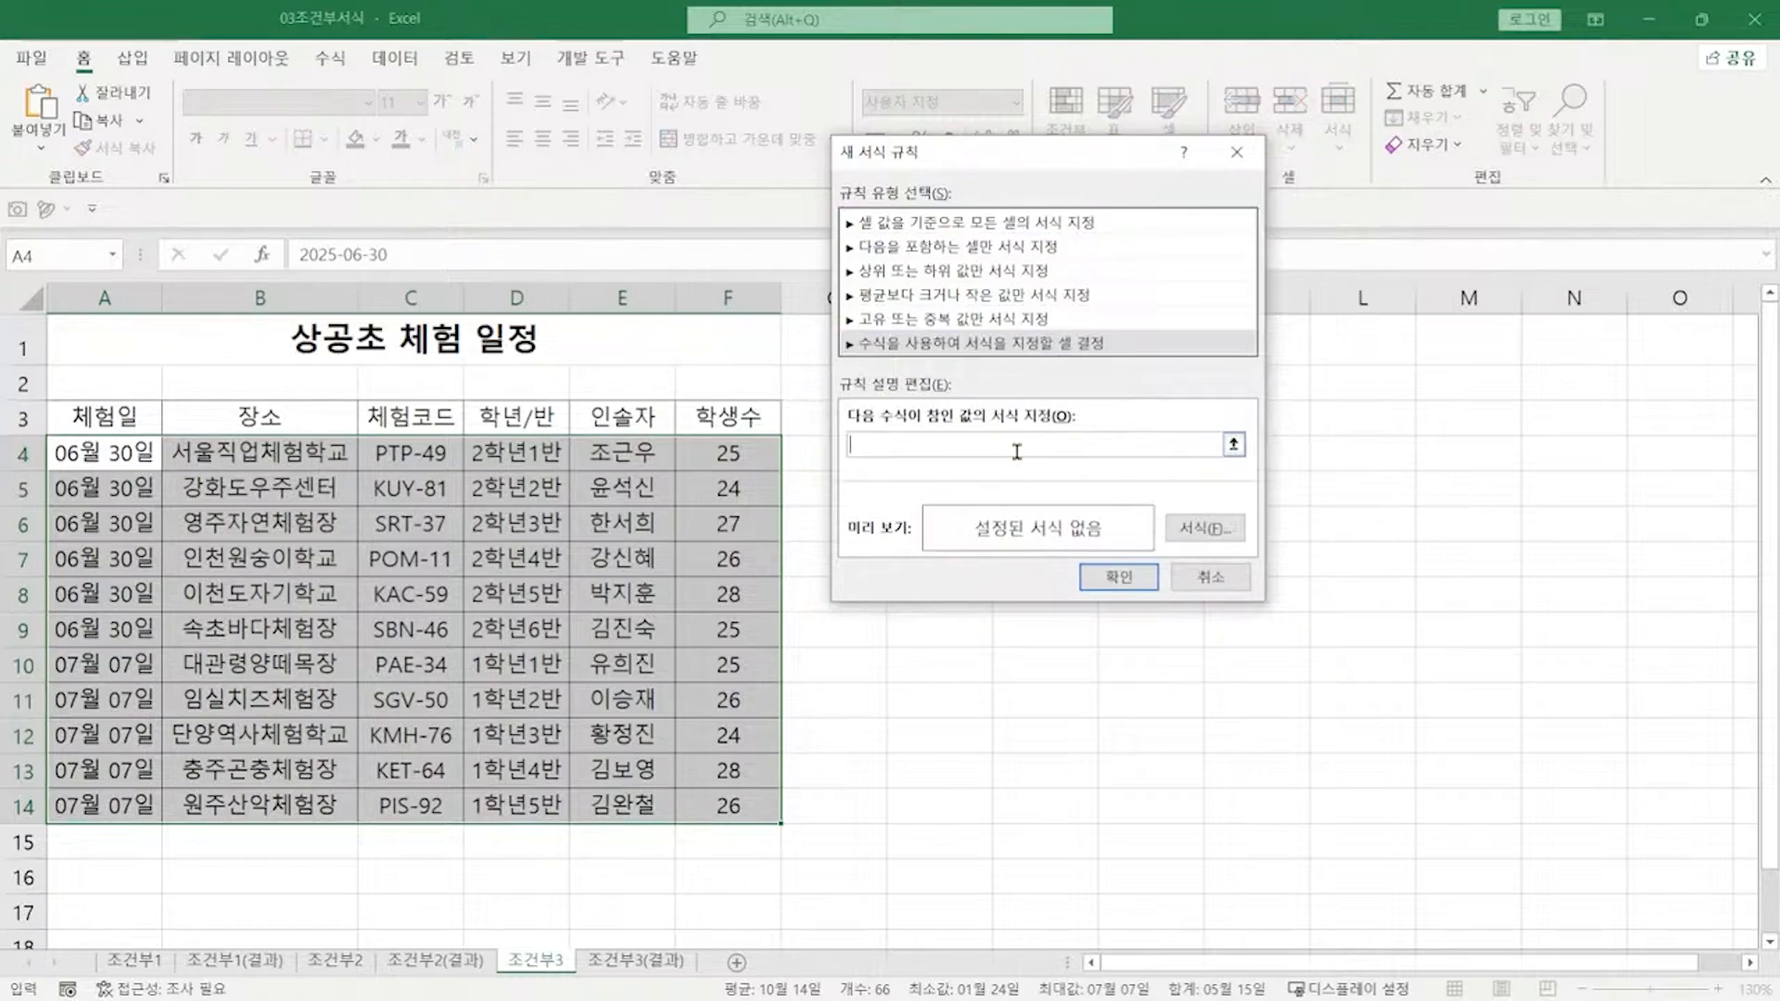
# Step: Begin the rule's formula with =OR(LEFT($C4, to reference the experience code, fixing only the column
pyautogui.write('=OR(LEFT(')
pyautogui.click(410, 451)
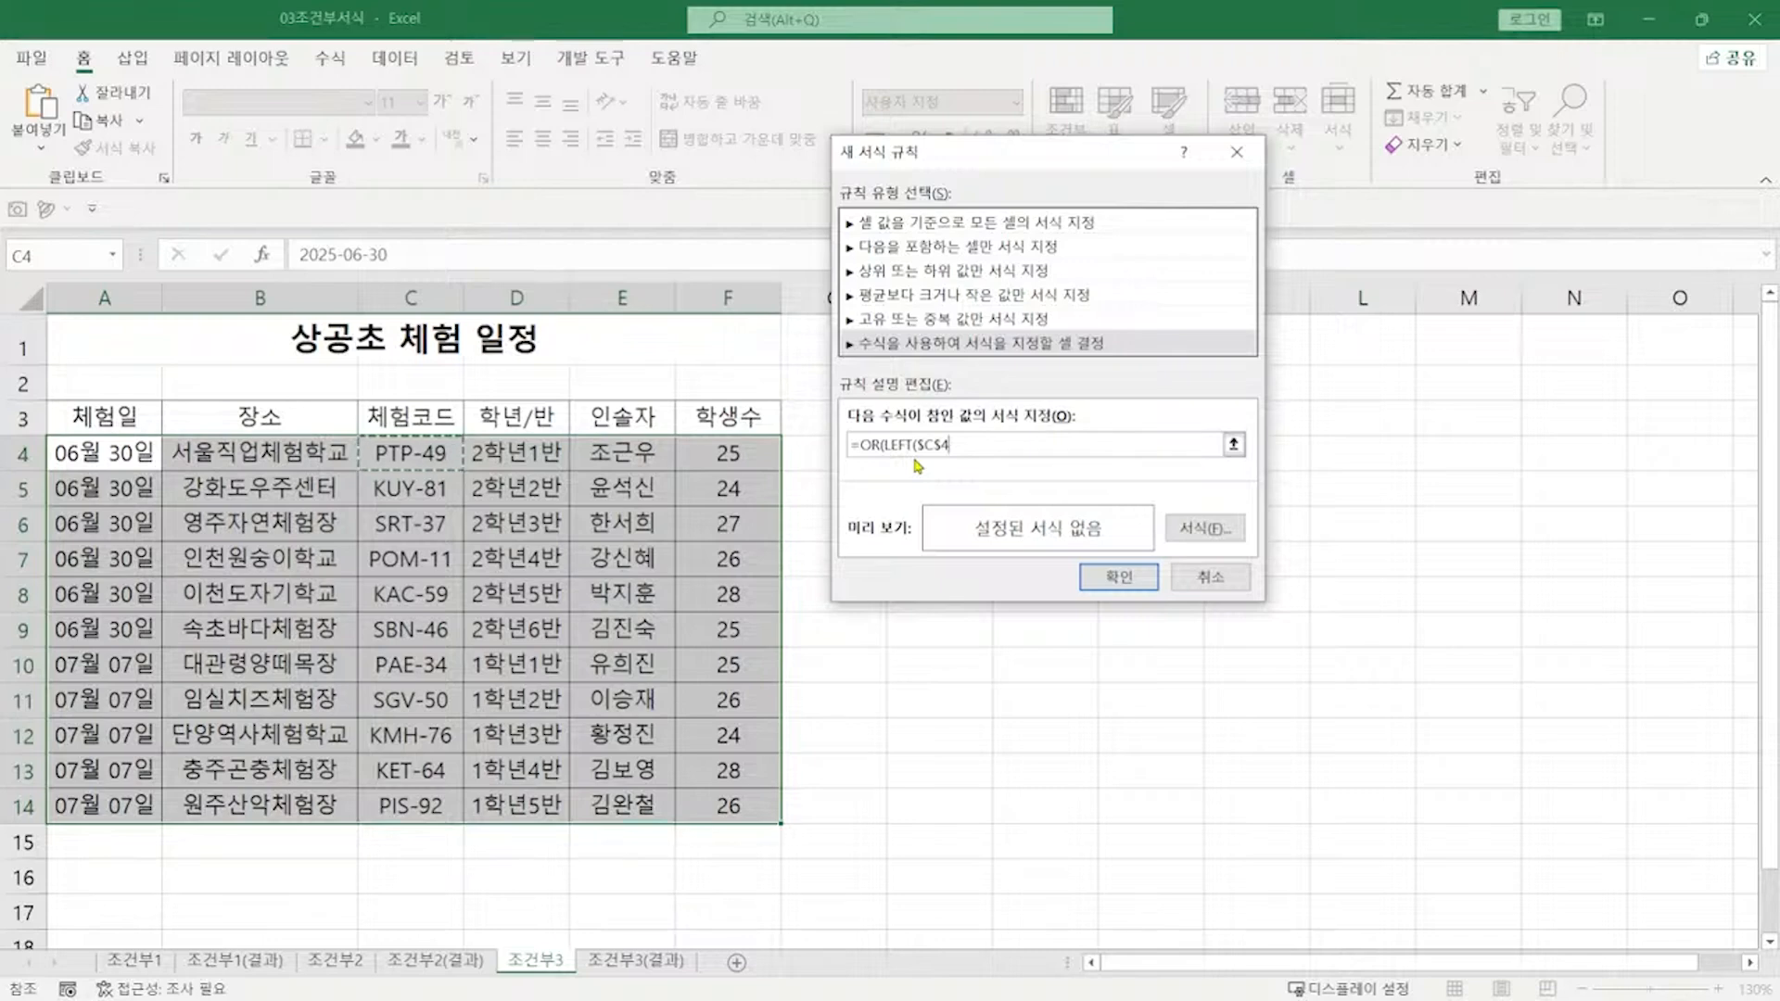
pyautogui.press('F4')
pyautogui.press('F4')
pyautogui.write(',')
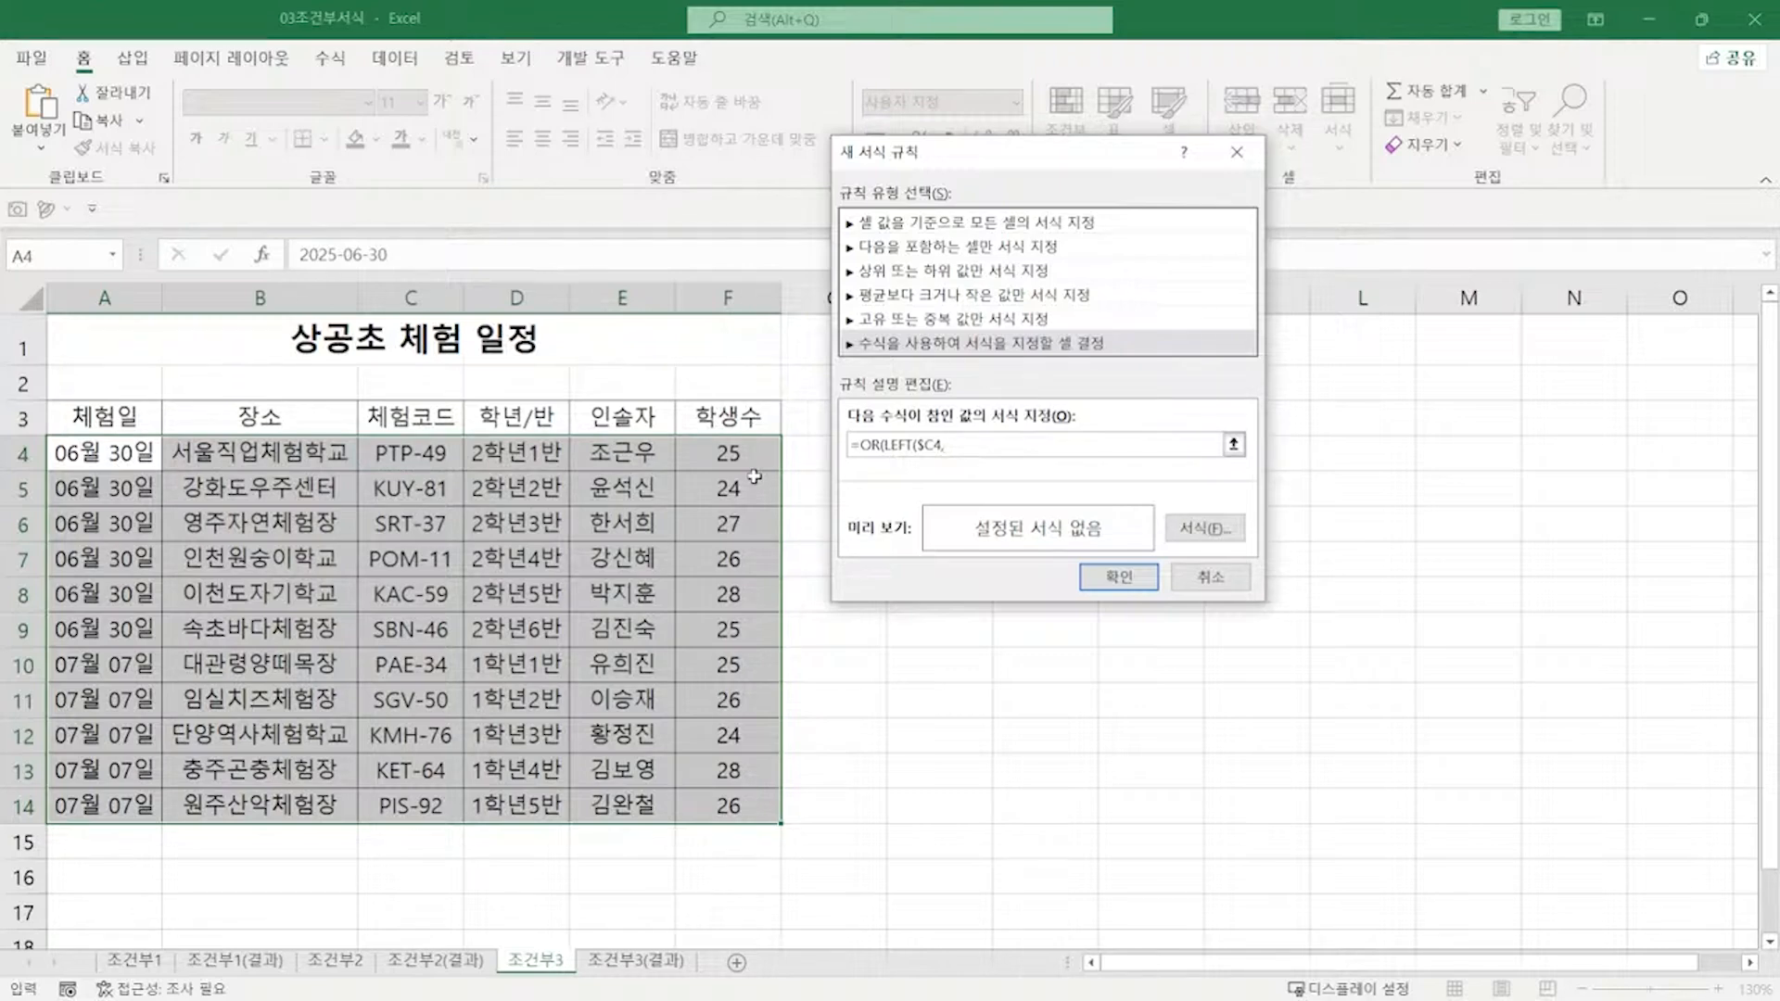
# Step: Complete the OR formula so the code's first character is "P" or LEFT($C4,1)="S"
pyautogui.write('1)="P",LEFT(')
pyautogui.click(432, 456)
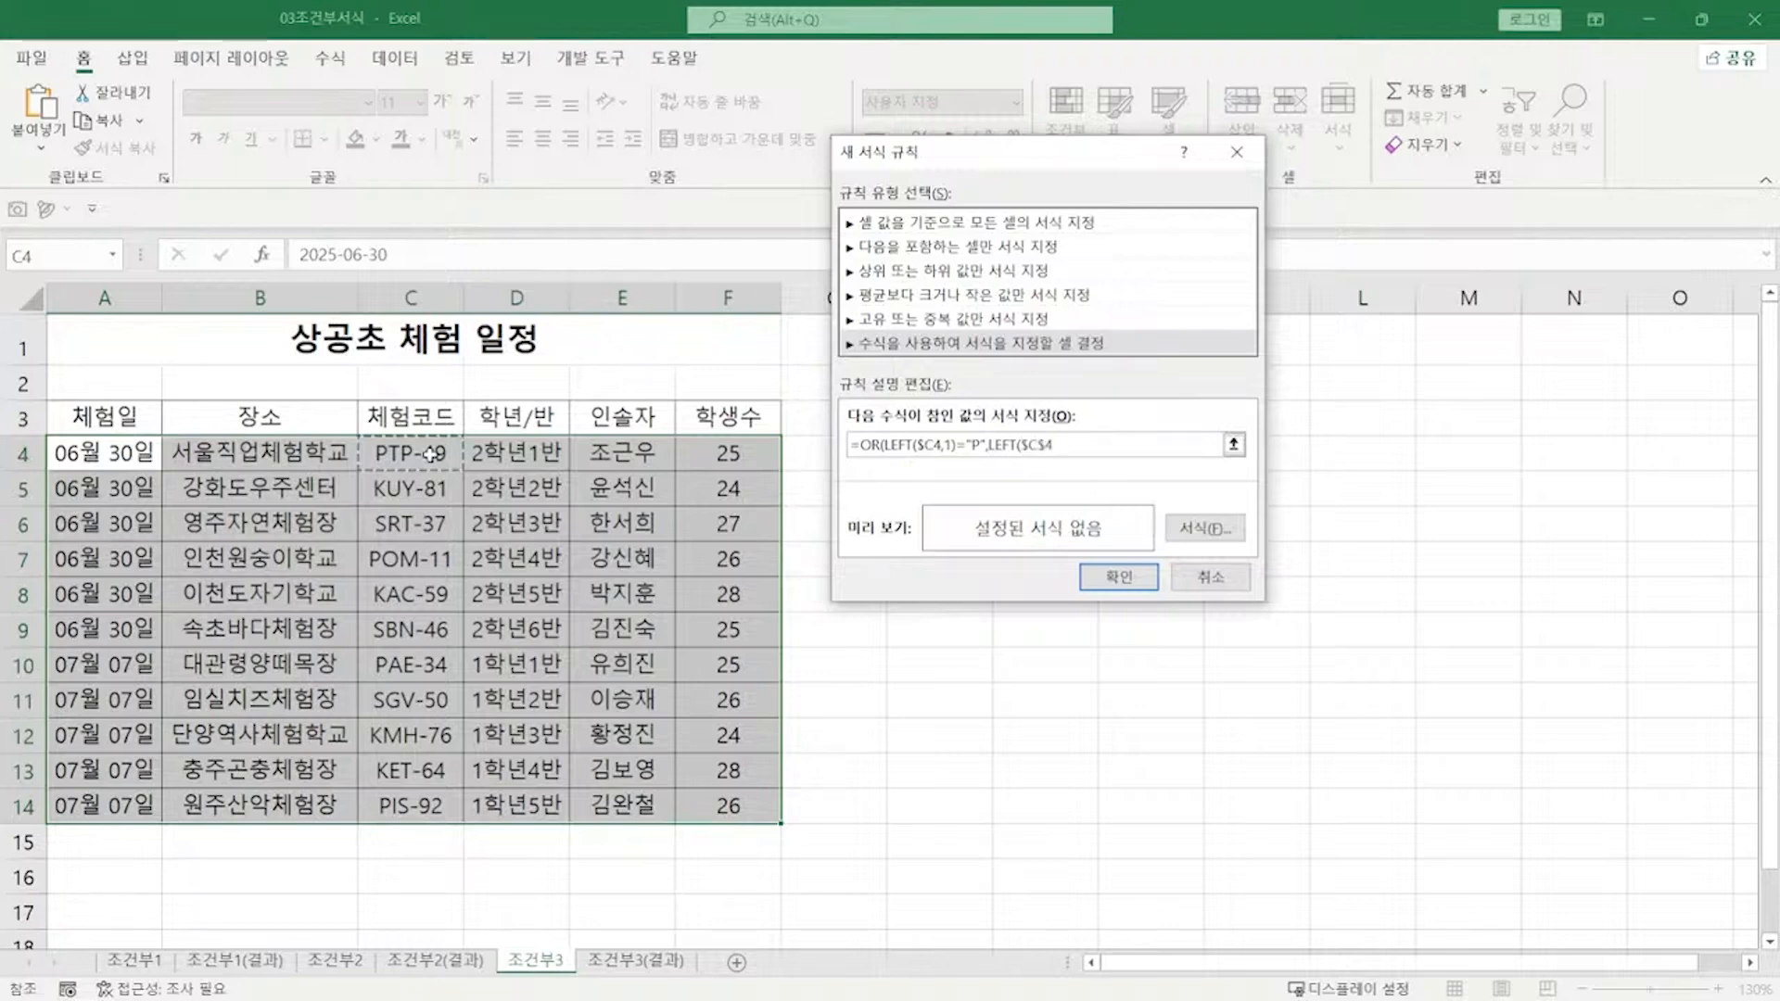
pyautogui.press('F4')
pyautogui.press('F4')
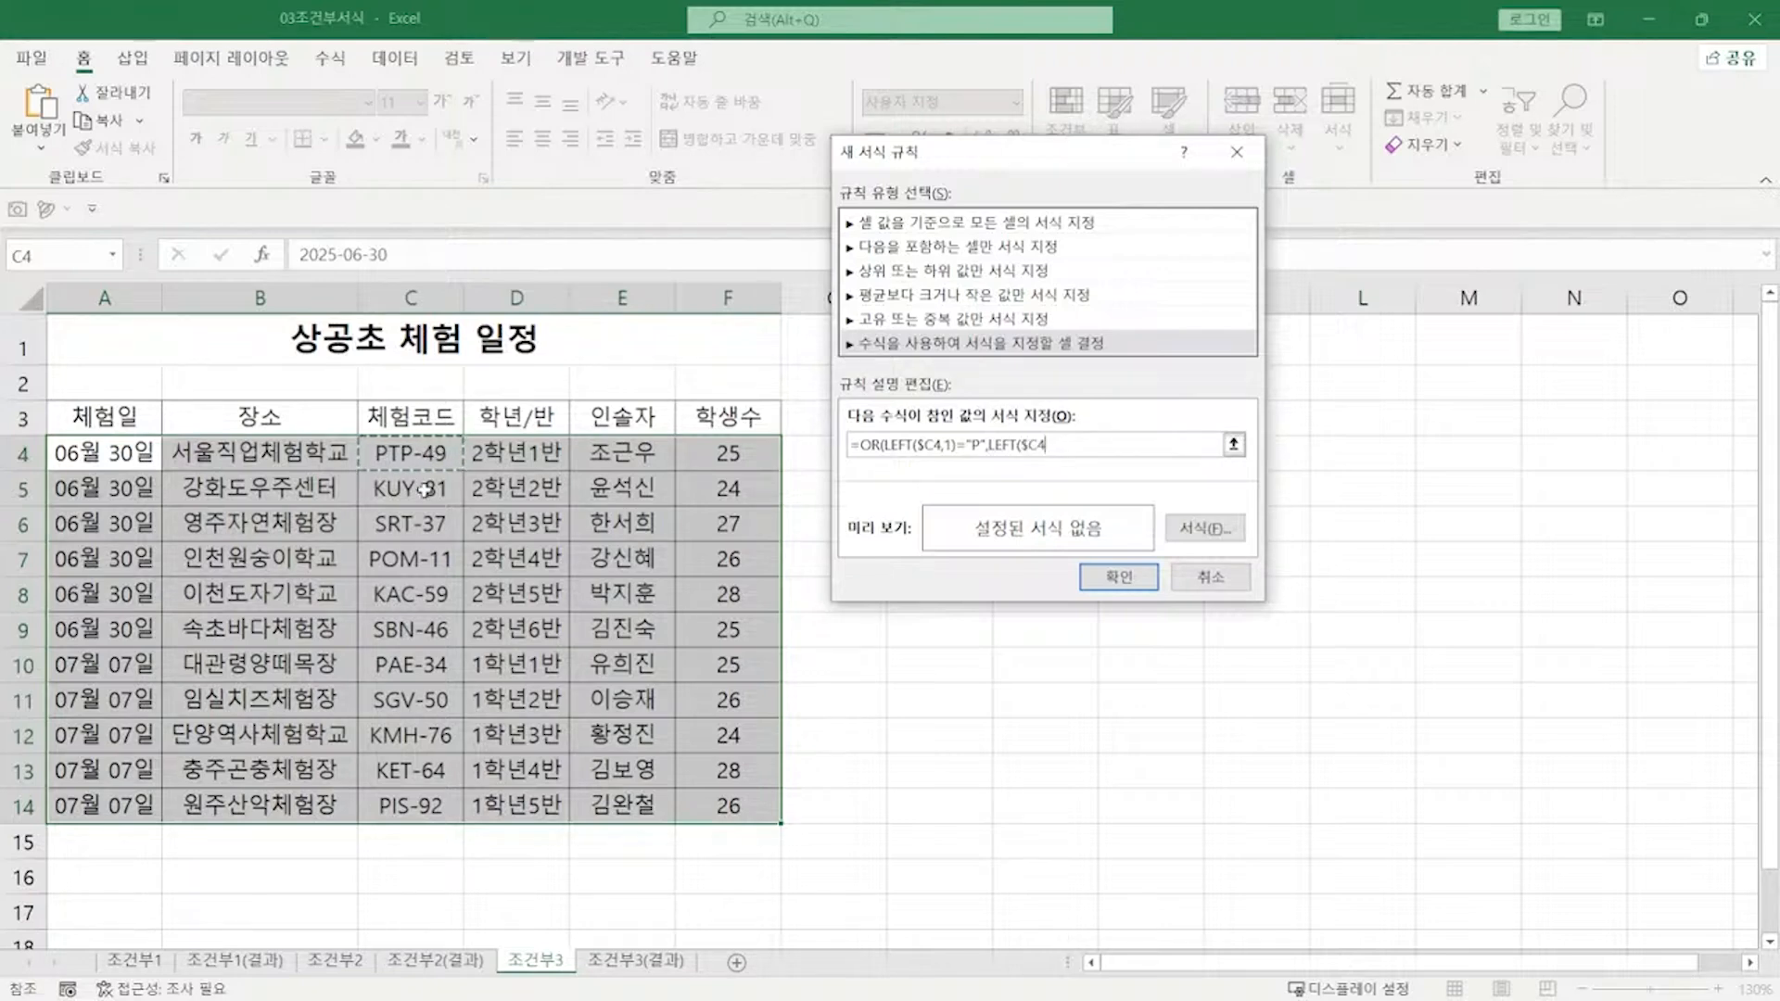
pyautogui.write(',1)="S"')
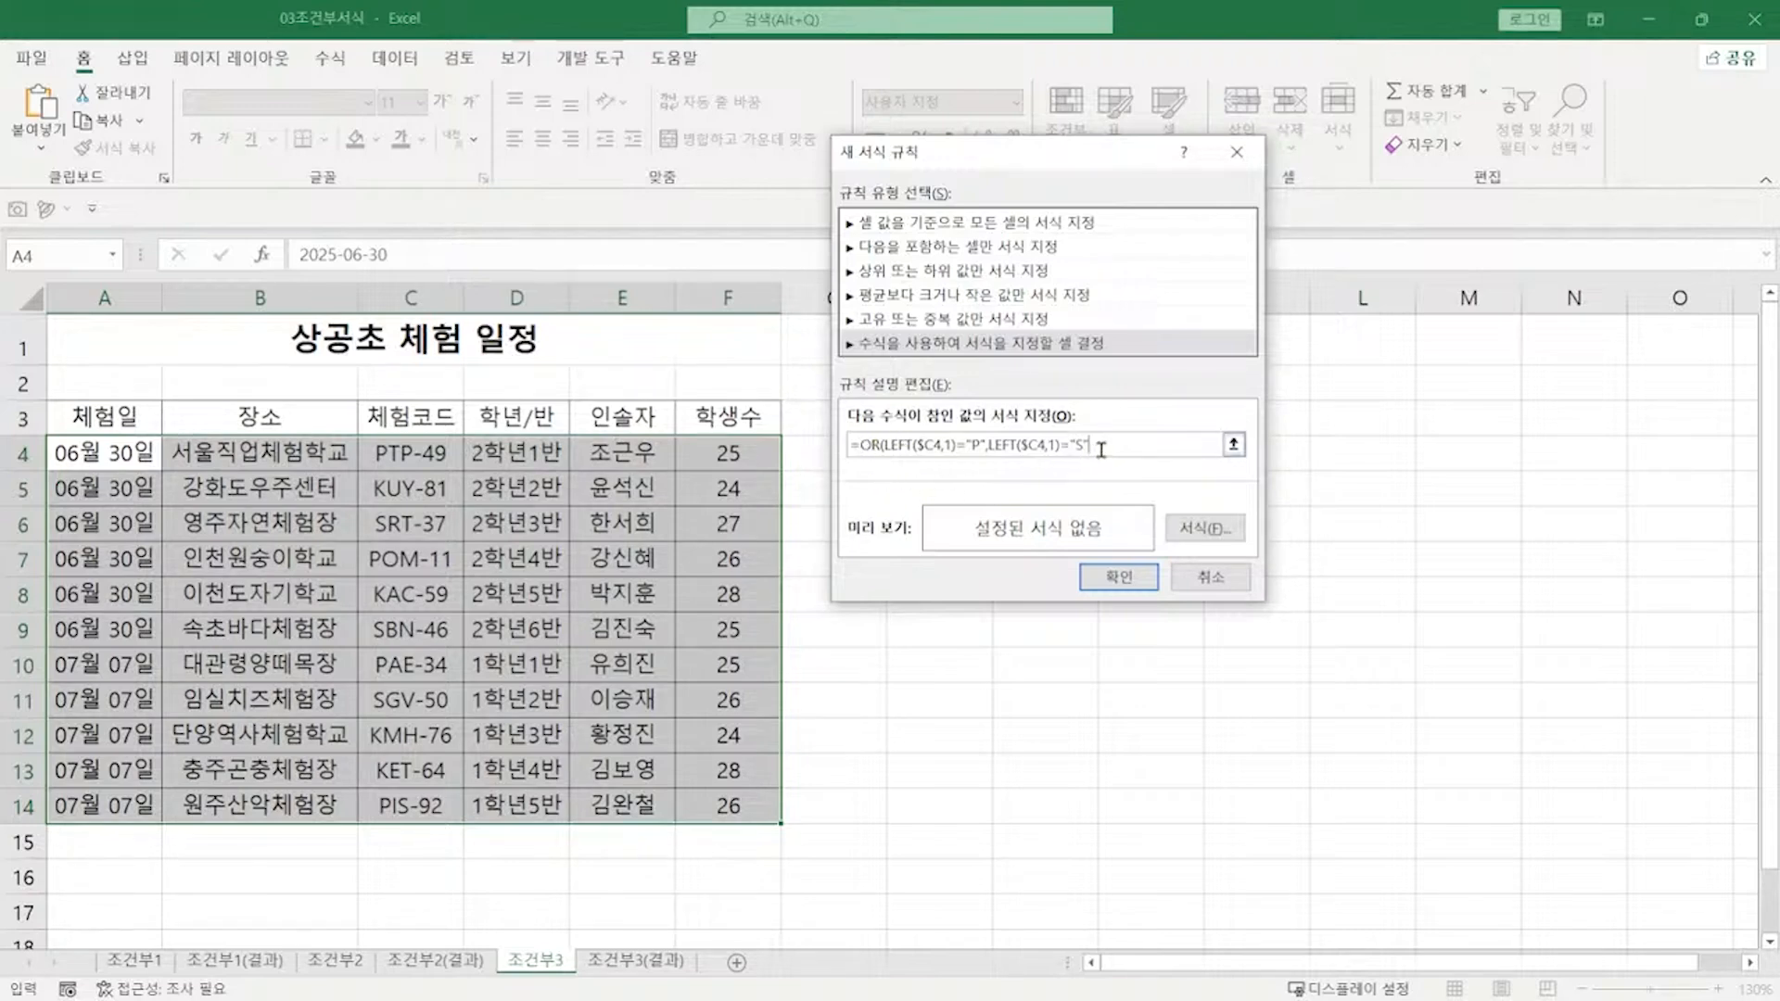
pyautogui.write(')')
# Step: Set the rule's fill to standard green and apply it to the experience schedule rows
pyautogui.click(1205, 528)
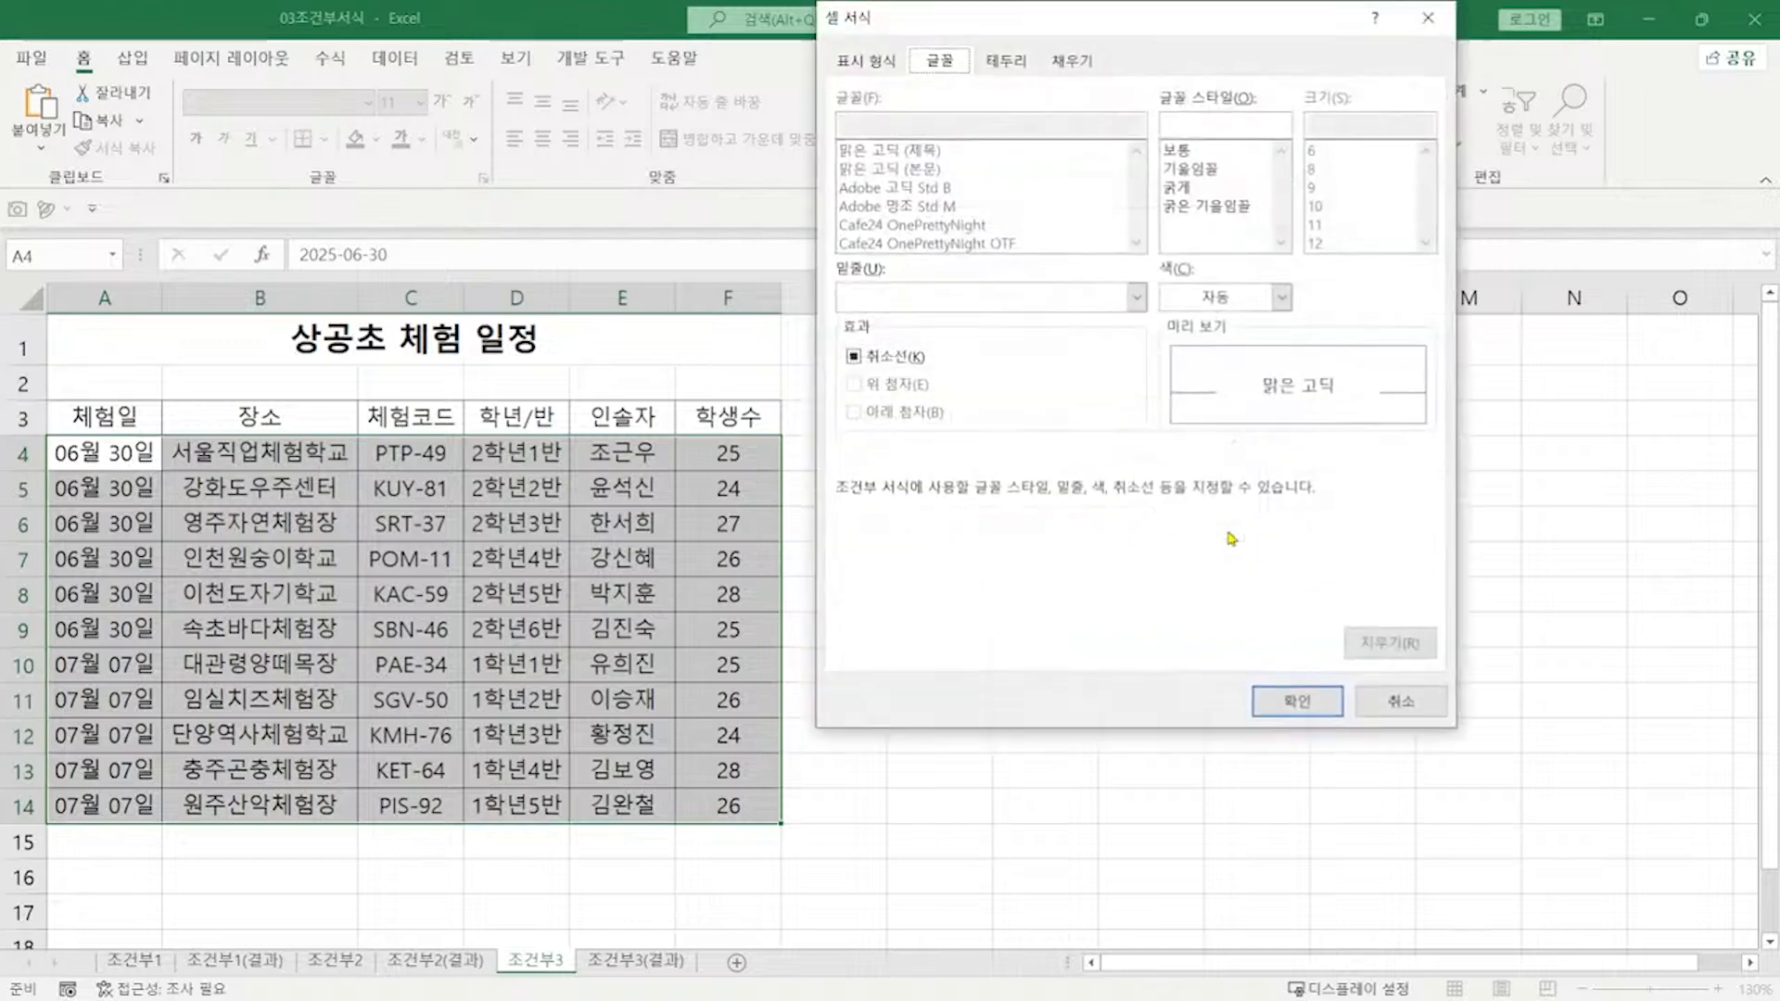
pyautogui.click(1073, 61)
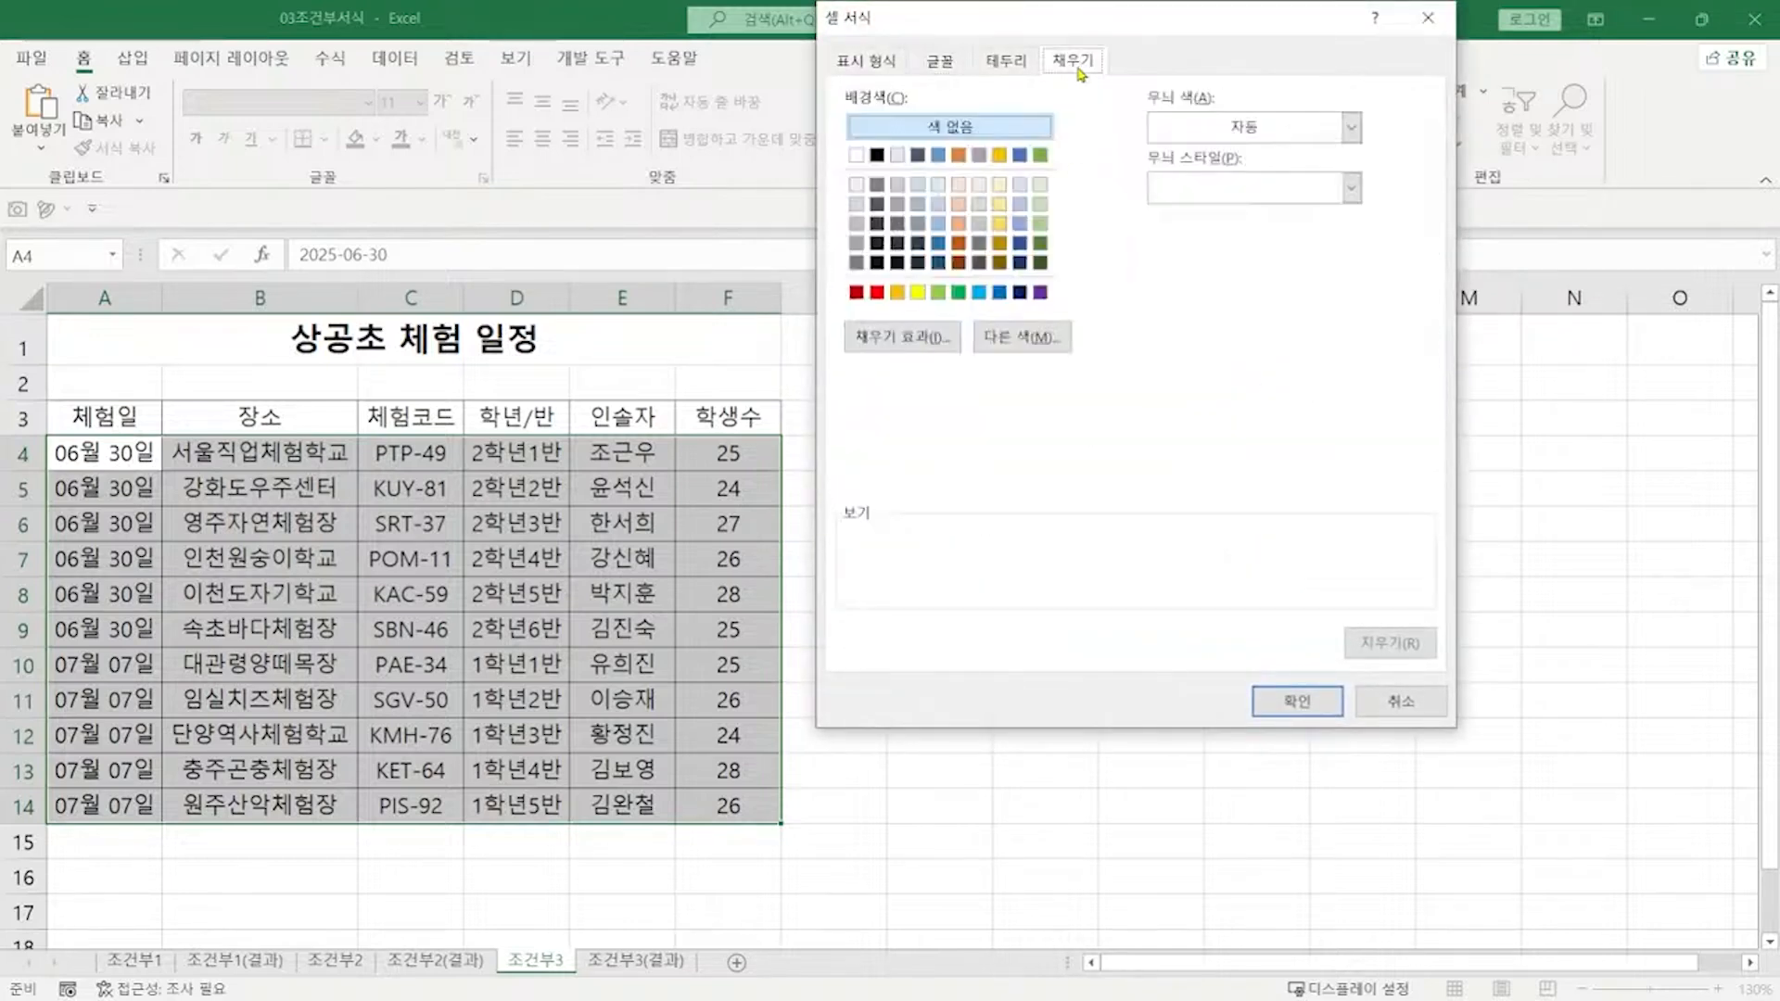
pyautogui.click(959, 293)
pyautogui.click(1297, 701)
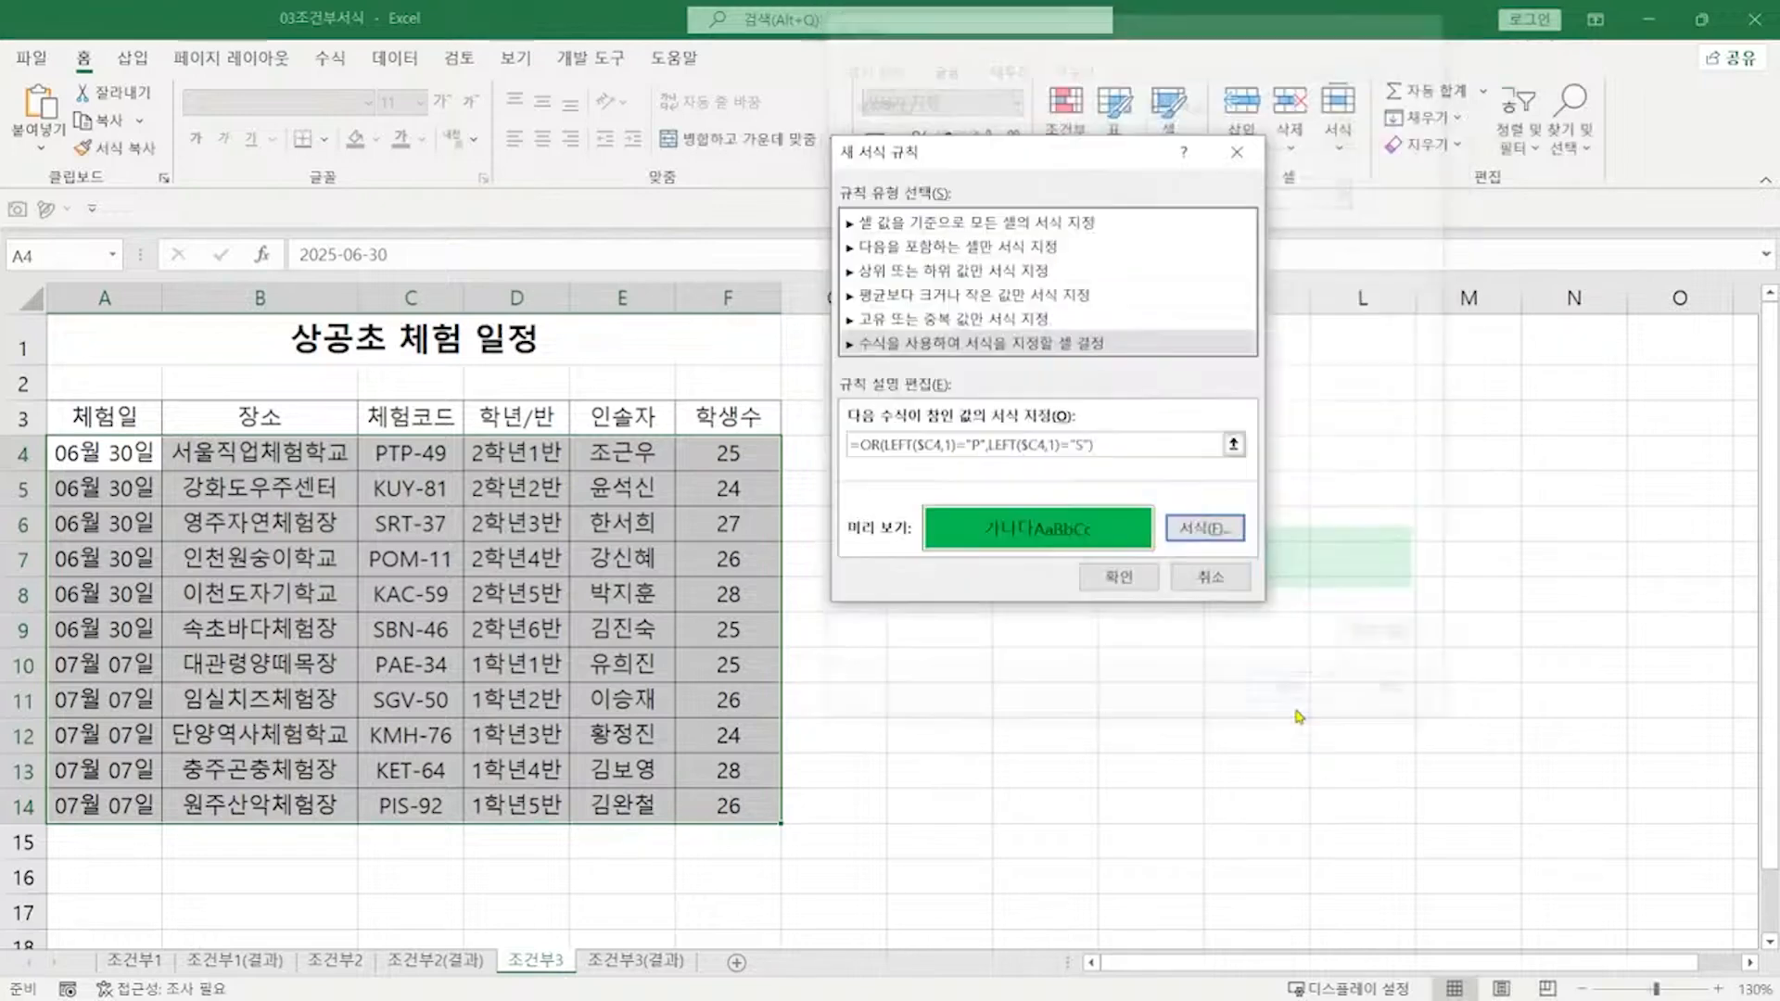
pyautogui.click(1109, 581)
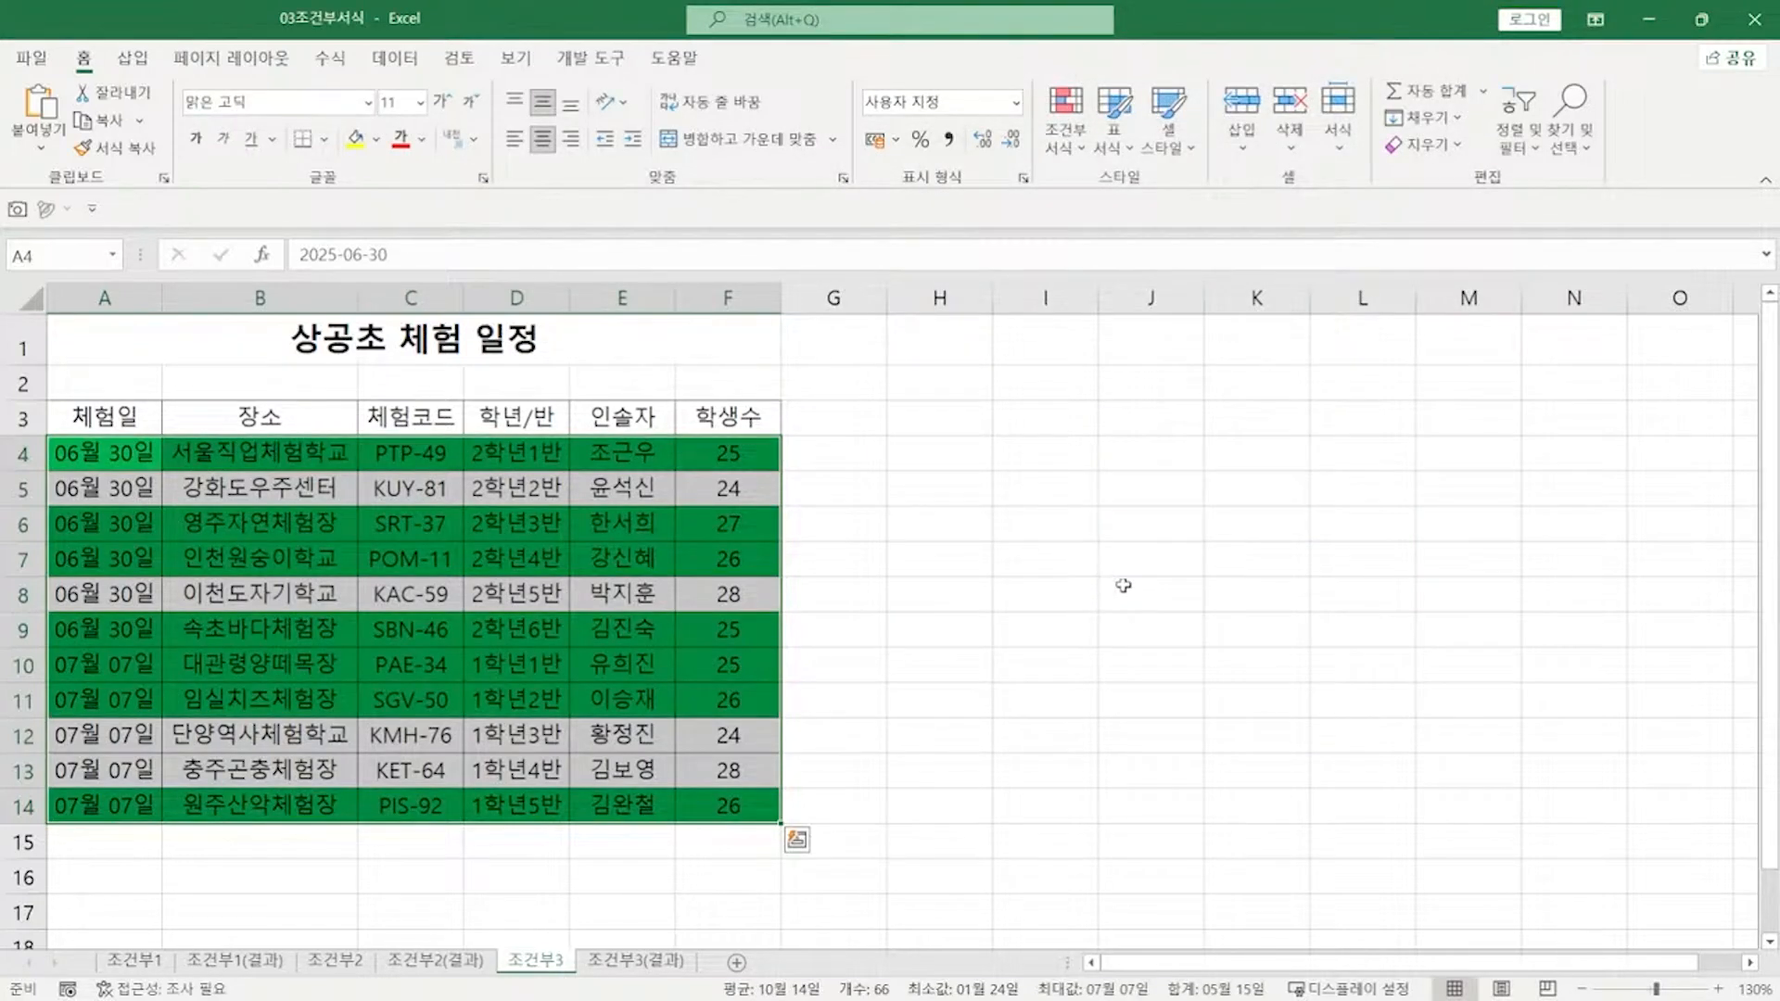